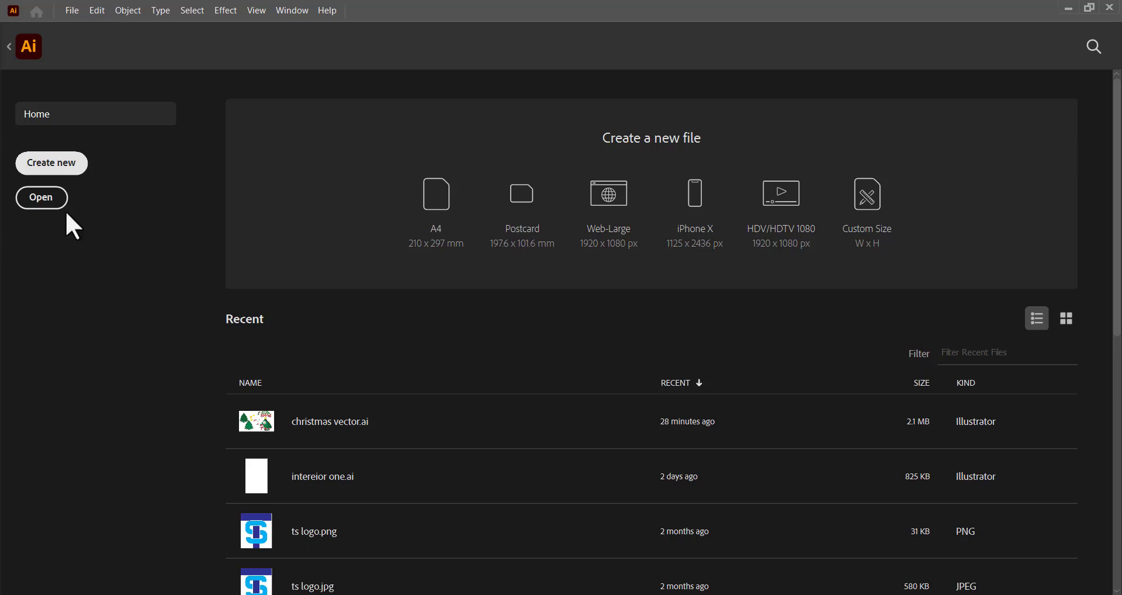
Step: Start a new document from the Illustrator home screen to bring up the New Document dialog
{"action": "left_click", "coordinate": [41, 158]}
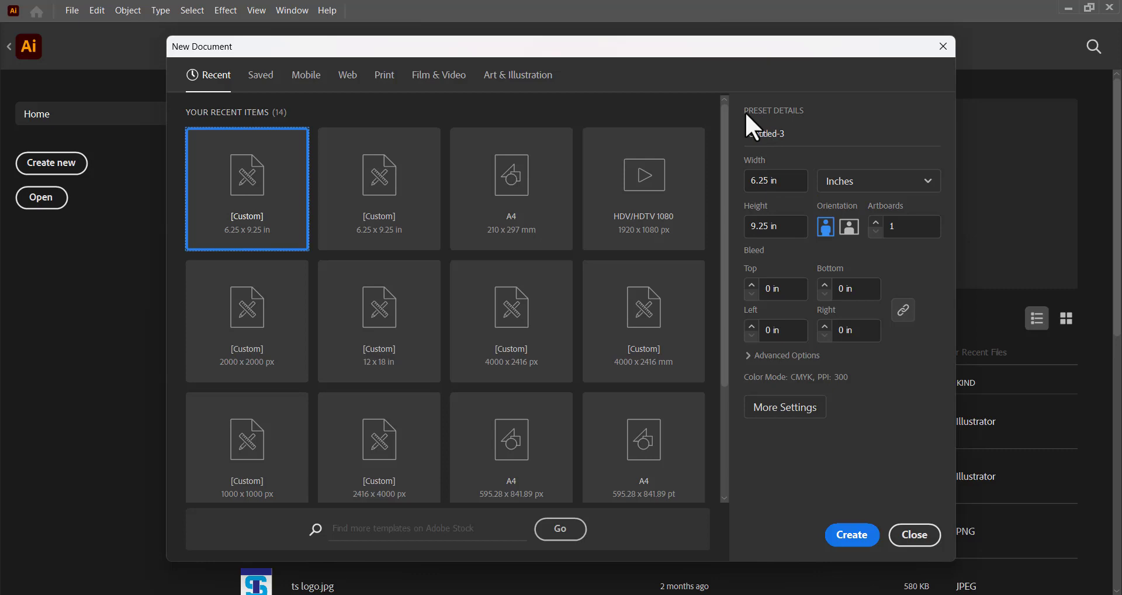
Step: Name the new document 'christmas t-shirt design'
{"action": "left_click", "coordinate": [785, 133]}
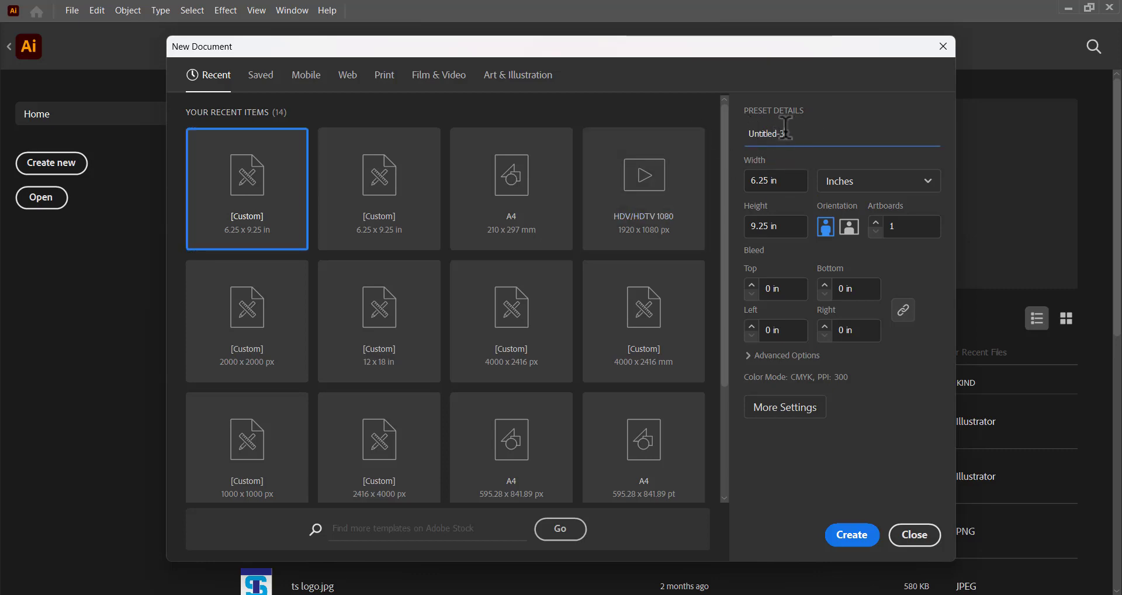
{"action": "key", "text": "BackSpace"}
{"action": "key", "text": "BackSpace"}
{"action": "key", "text": "BackSpace"}
{"action": "key", "text": "BackSpace"}
{"action": "key", "text": "BackSpace"}
{"action": "key", "text": "BackSpace"}
{"action": "key", "text": "BackSpace"}
{"action": "type", "text": "chris"}
{"action": "type", "text": "tmas t"}
{"action": "type", "text": "-shirtm"}
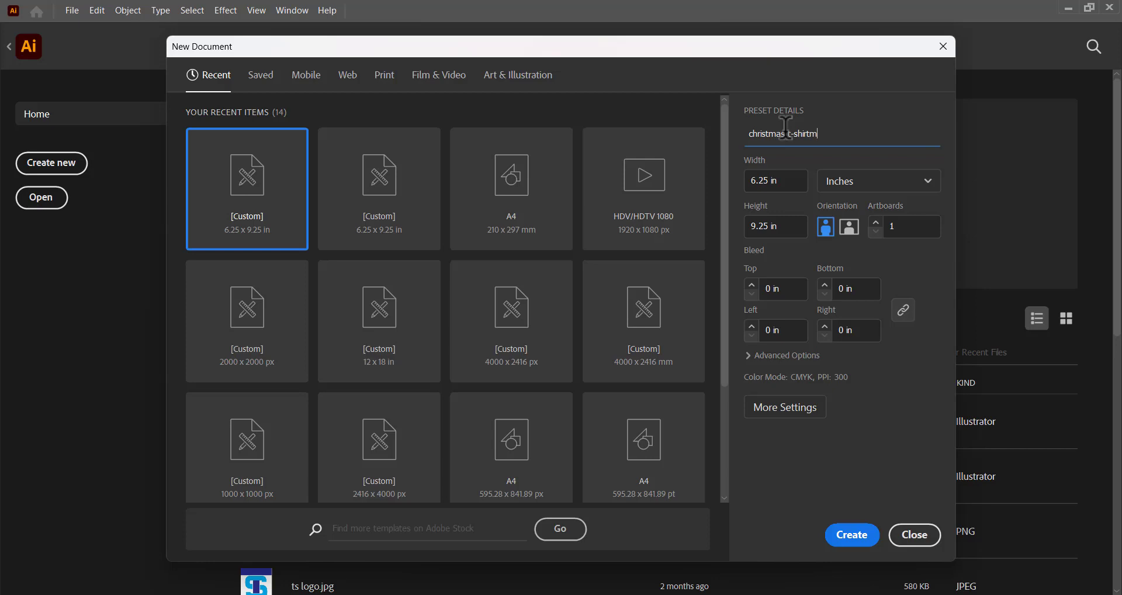
{"action": "key", "text": "BackSpace"}
{"action": "type", "text": " de"}
{"action": "type", "text": "sign"}
{"action": "left_click", "coordinate": [875, 193]}
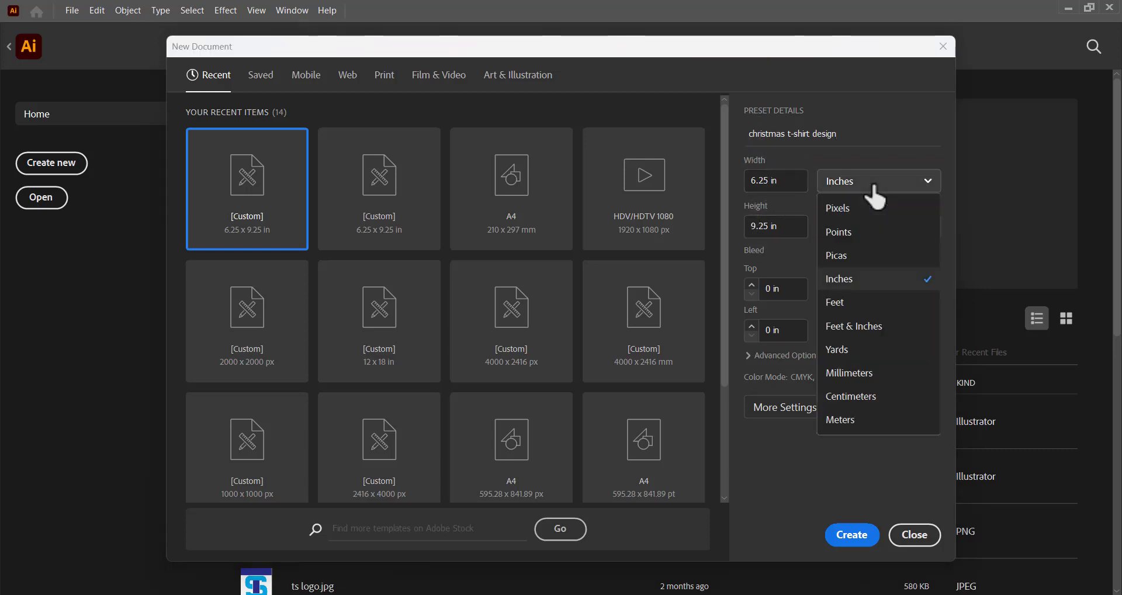
Step: Set the document to 12 in wide by 18 in high and open More Settings
{"action": "left_click", "coordinate": [769, 179]}
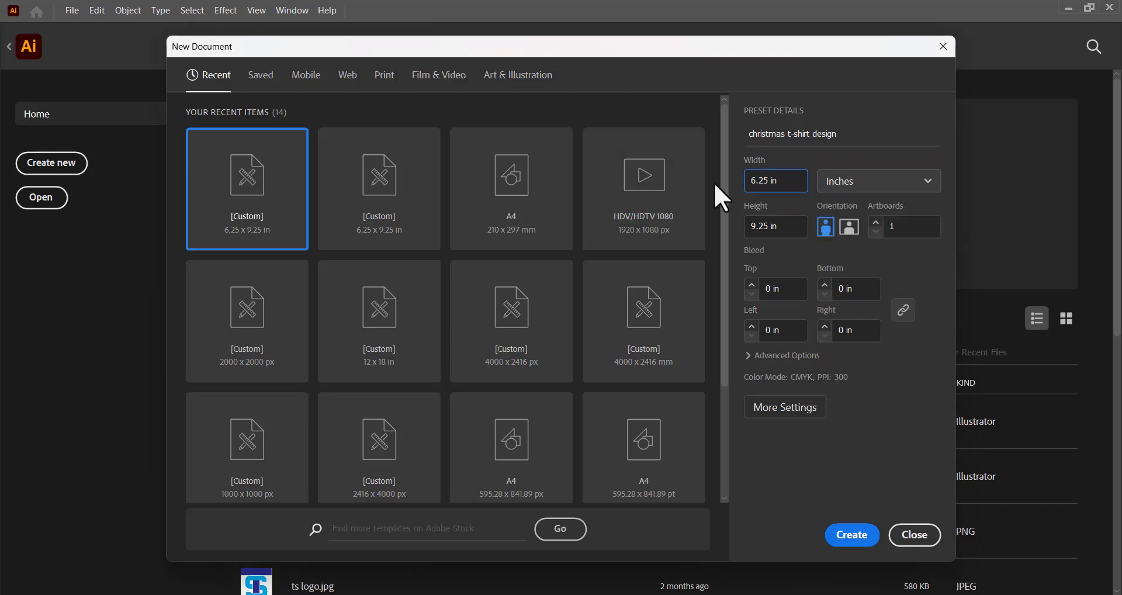
{"action": "key", "text": "BackSpace"}
{"action": "key", "text": "BackSpace"}
{"action": "key", "text": "BackSpace"}
{"action": "key", "text": "BackSpace"}
{"action": "type", "text": "12"}
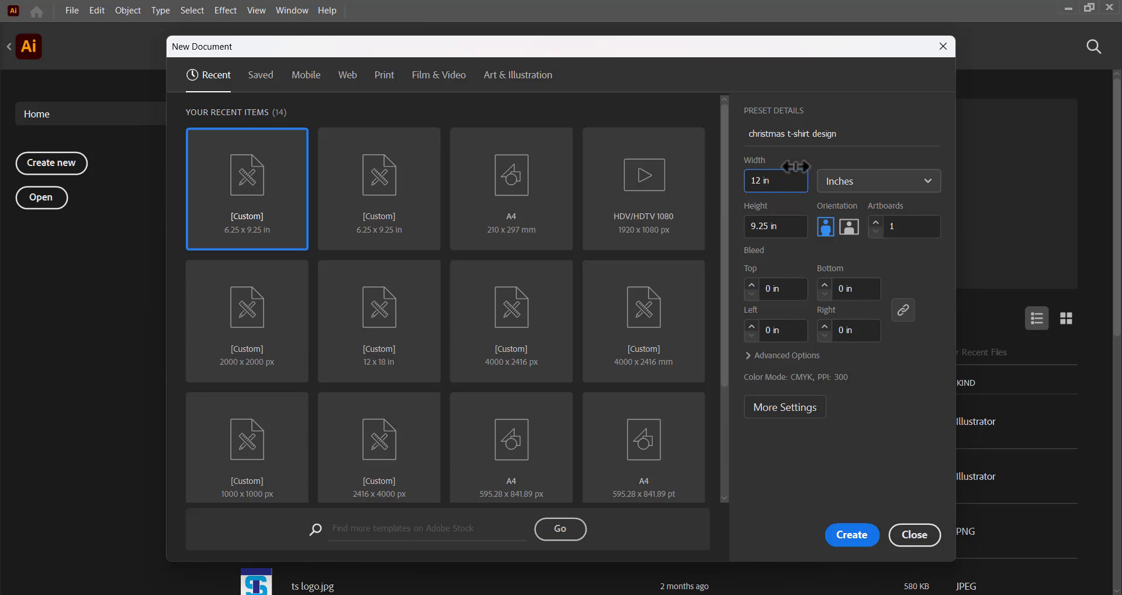
{"action": "left_click", "coordinate": [772, 225]}
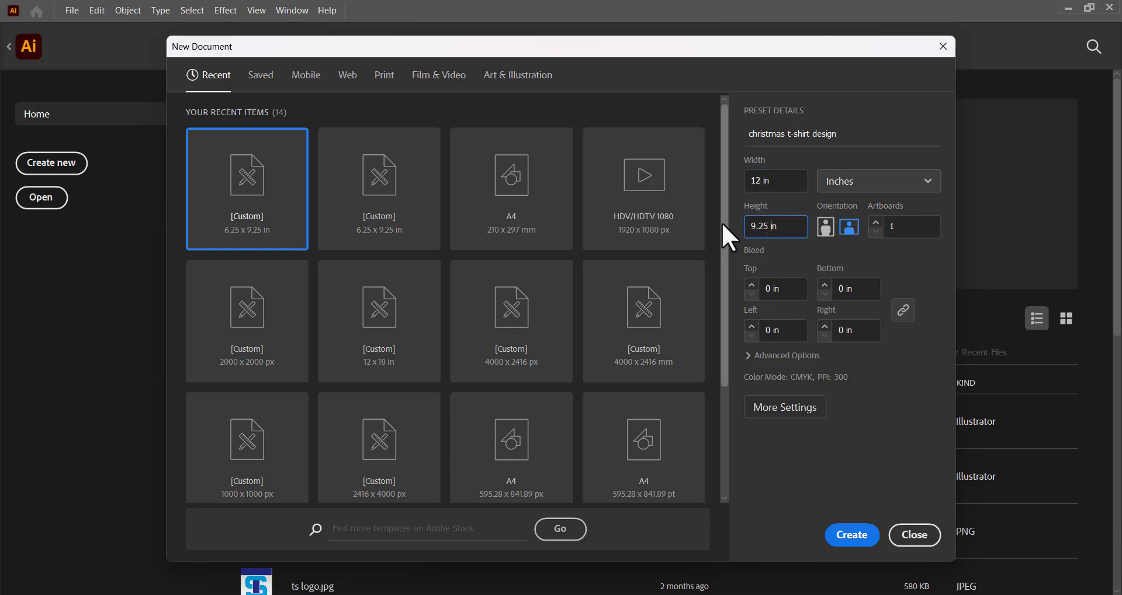
{"action": "key", "text": "BackSpace"}
{"action": "key", "text": "BackSpace"}
{"action": "key", "text": "BackSpace"}
{"action": "key", "text": "BackSpace"}
{"action": "type", "text": "18"}
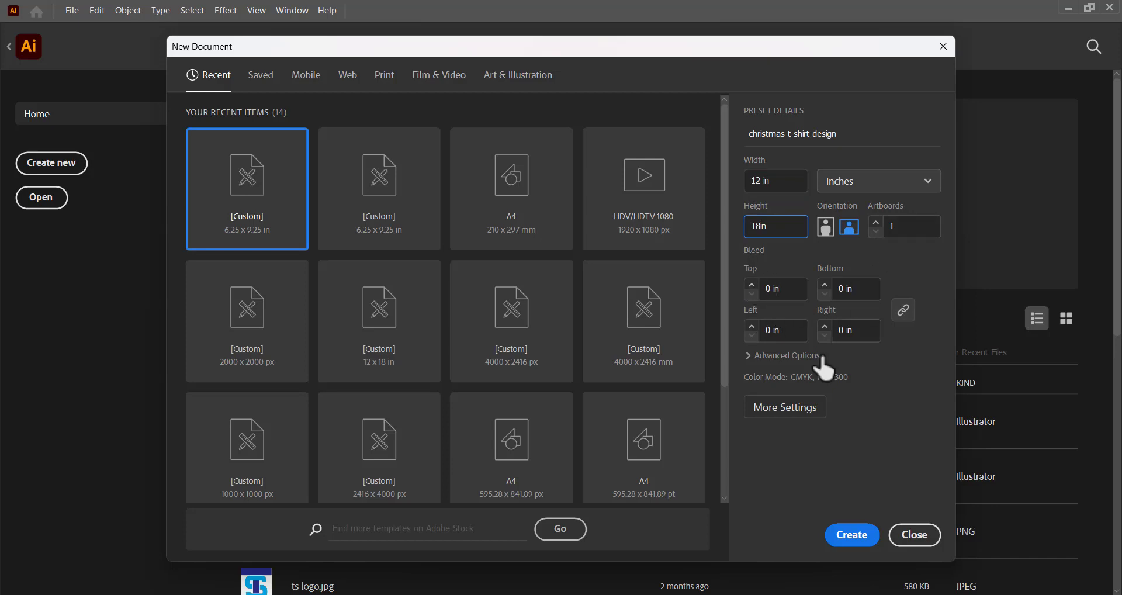
{"action": "left_click", "coordinate": [803, 407]}
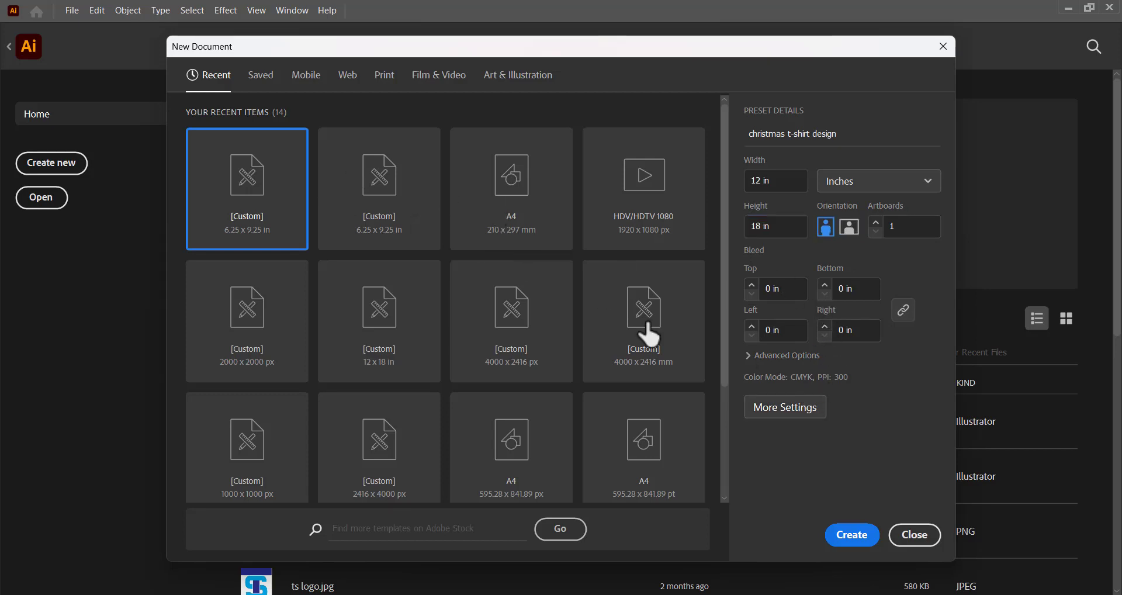
{"action": "left_click", "coordinate": [784, 414]}
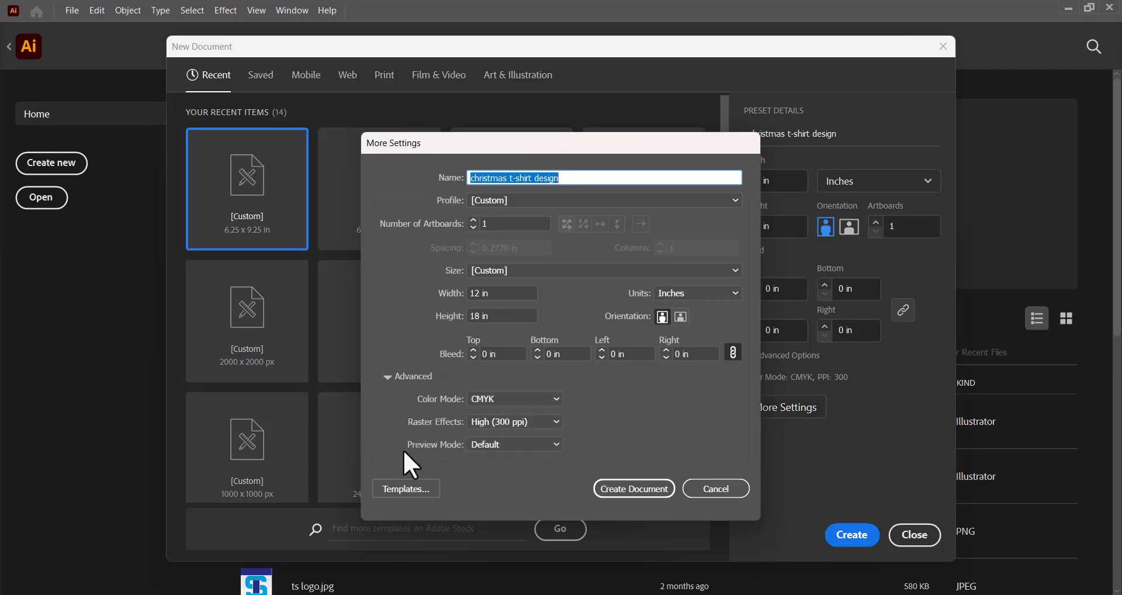
Step: Create the 12 x 18 in christmas t-shirt design document from More Settings
{"action": "left_click", "coordinate": [646, 492]}
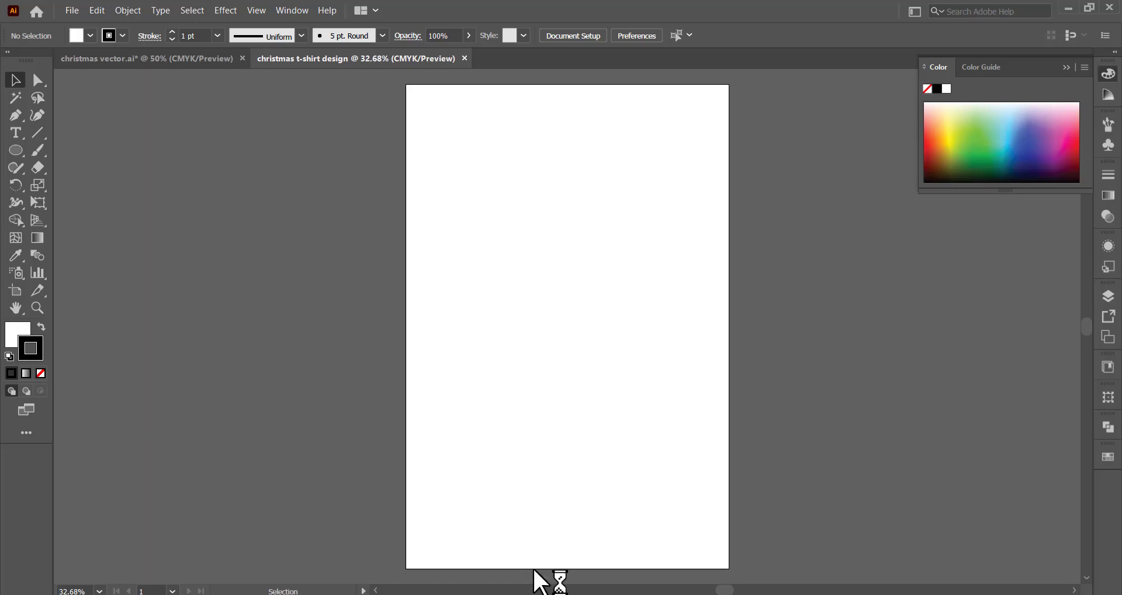
Step: Draw a rectangle with the Rectangle Tool, inset just inside the artboard edges
{"action": "left_click", "coordinate": [14, 153]}
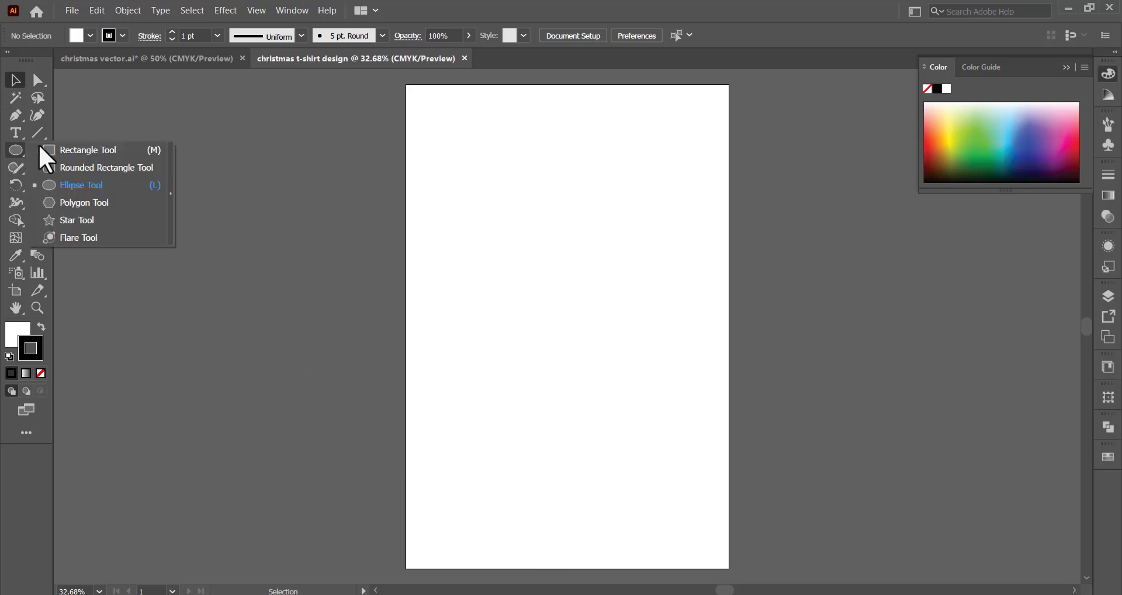
{"action": "left_click", "coordinate": [64, 155]}
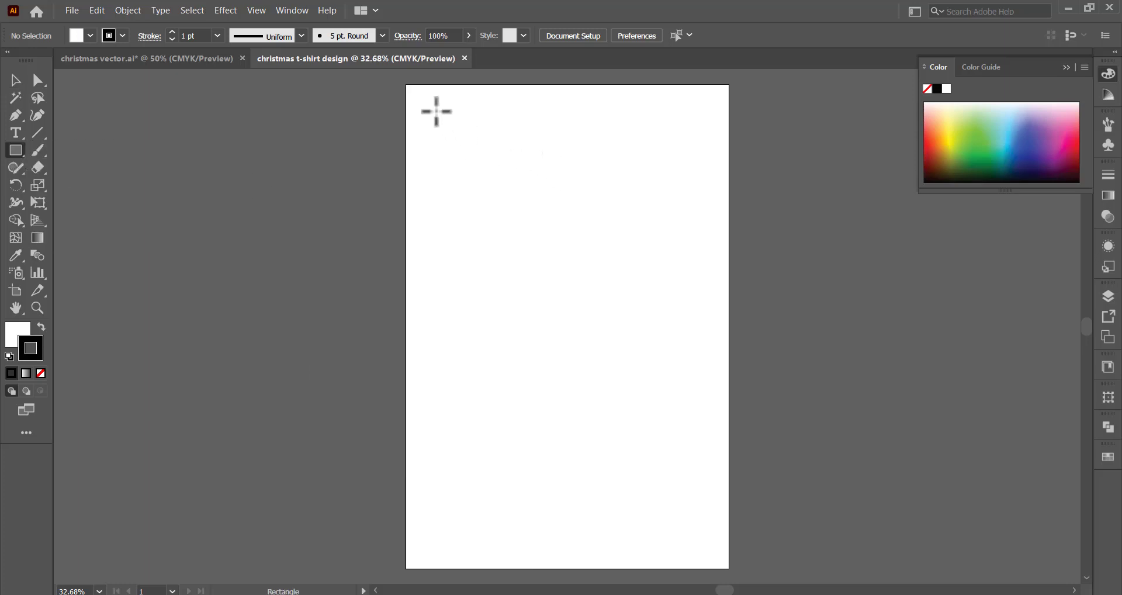
{"action": "mouse_move", "coordinate": [436, 111]}
{"action": "left_mouse_down"}
{"action": "mouse_move", "coordinate": [551, 225]}
{"action": "mouse_move", "coordinate": [698, 530]}
{"action": "left_mouse_up"}
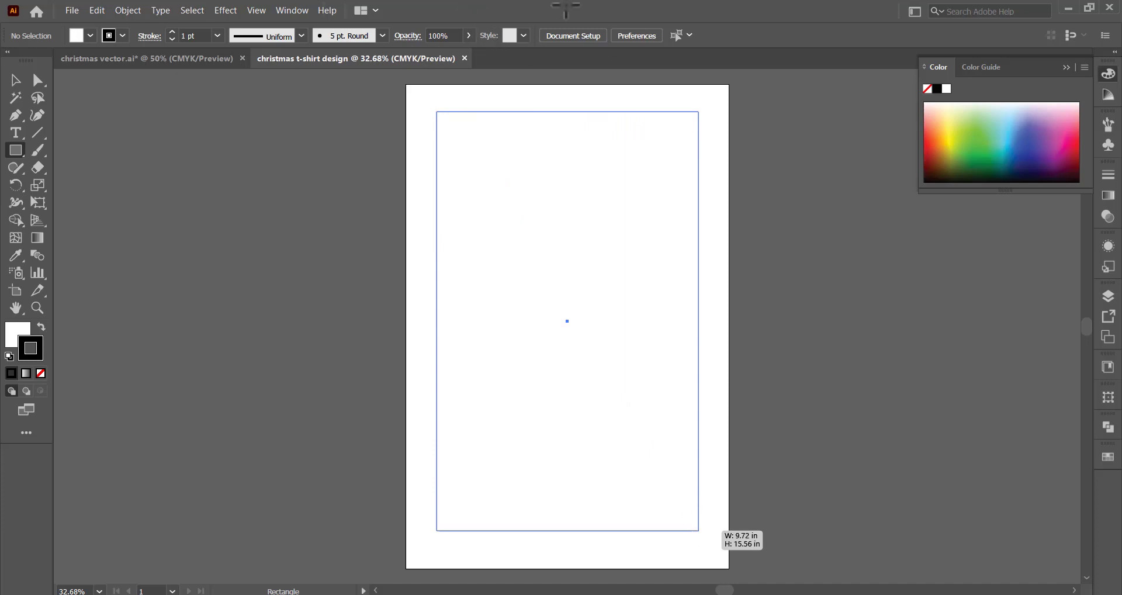
{"action": "left_click_drag", "start_coordinate": [698, 531], "coordinate": [698, 530]}
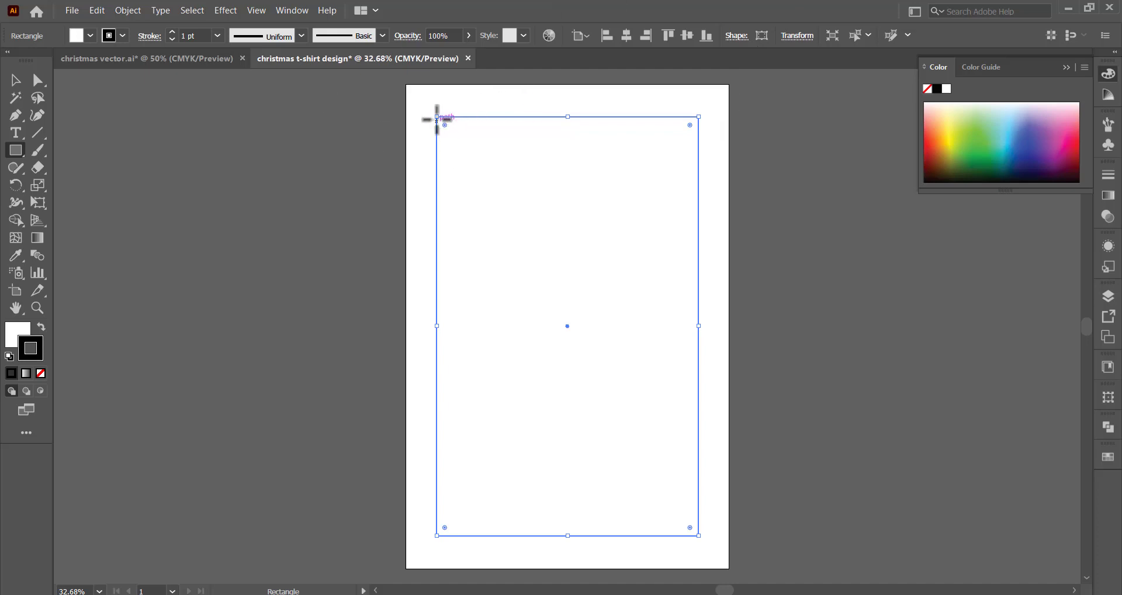
{"action": "right_click", "coordinate": [439, 116]}
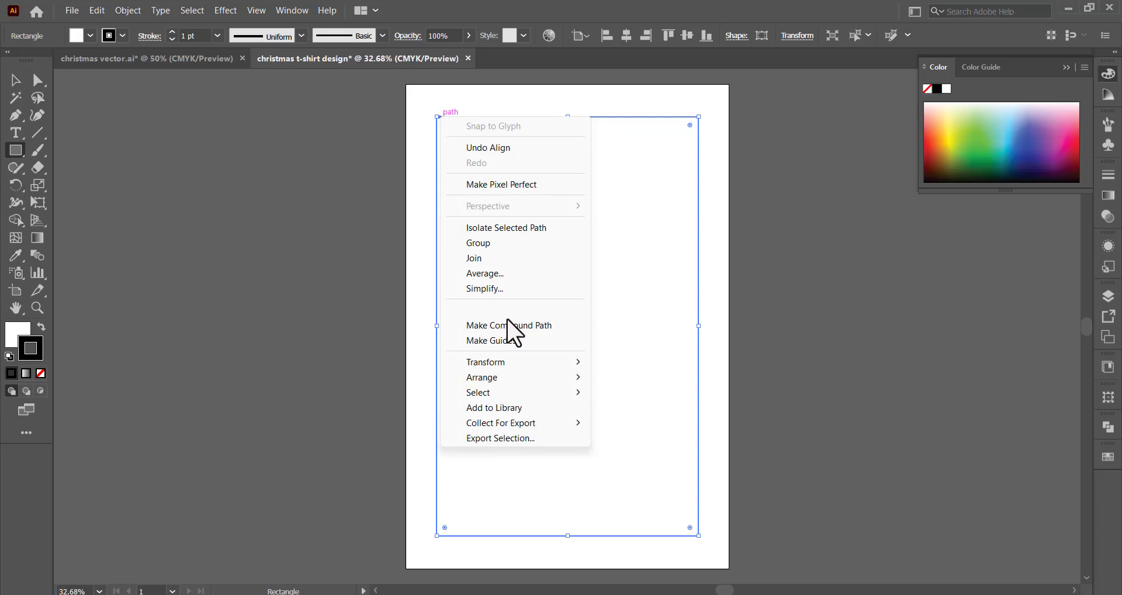
{"action": "left_click", "coordinate": [513, 340]}
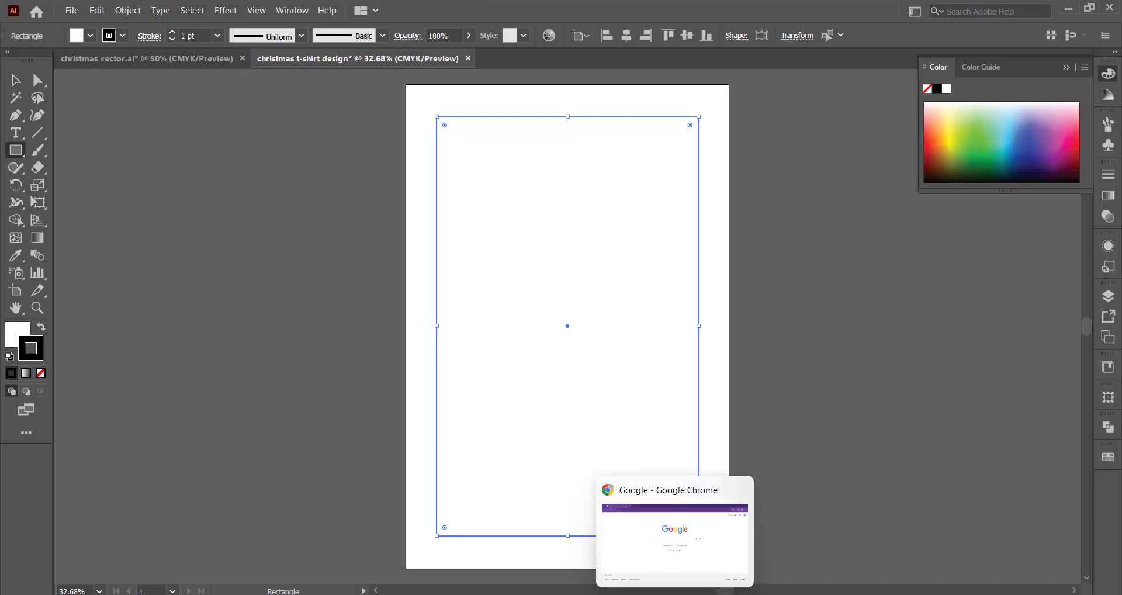
Step: Google 'merry christmas t-shirt design' in Chrome and view the image results
{"action": "left_click", "coordinate": [672, 538]}
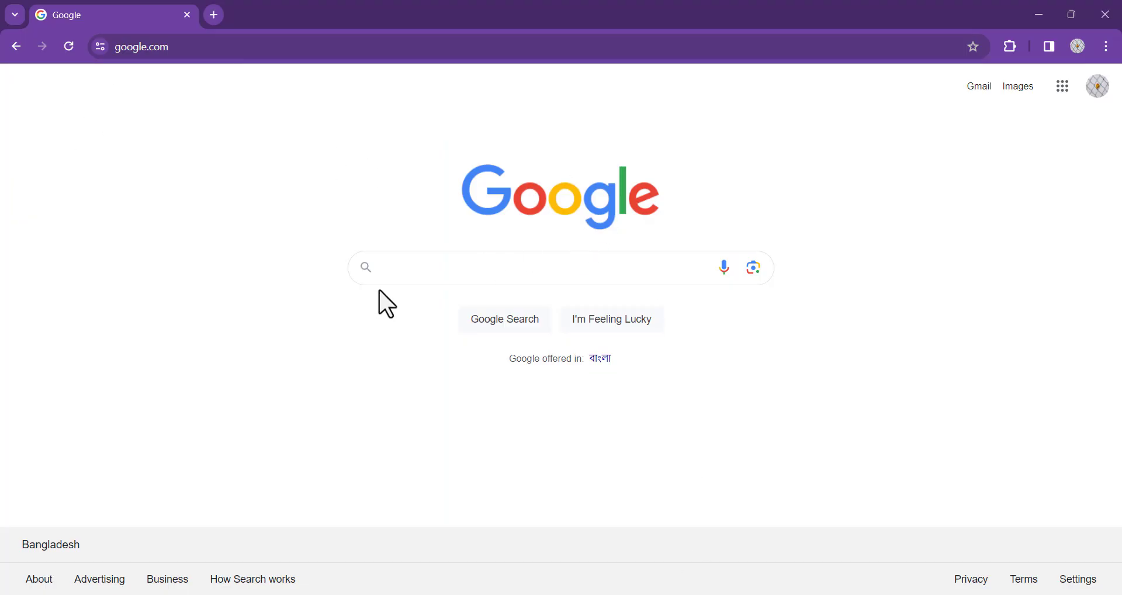
{"action": "left_click", "coordinate": [398, 267]}
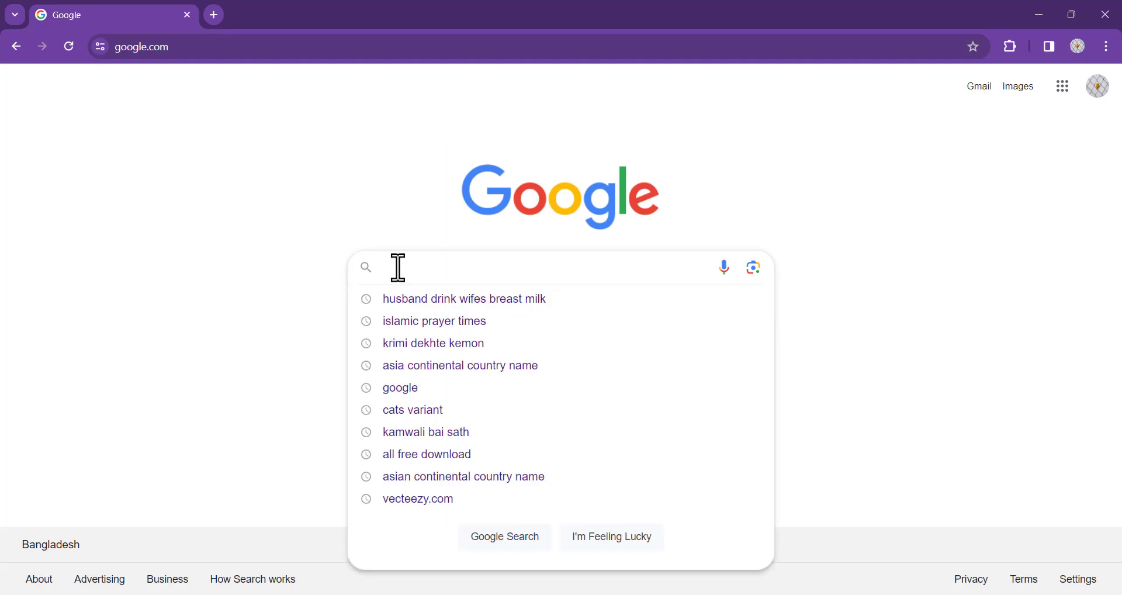
{"action": "type", "text": "merry c"}
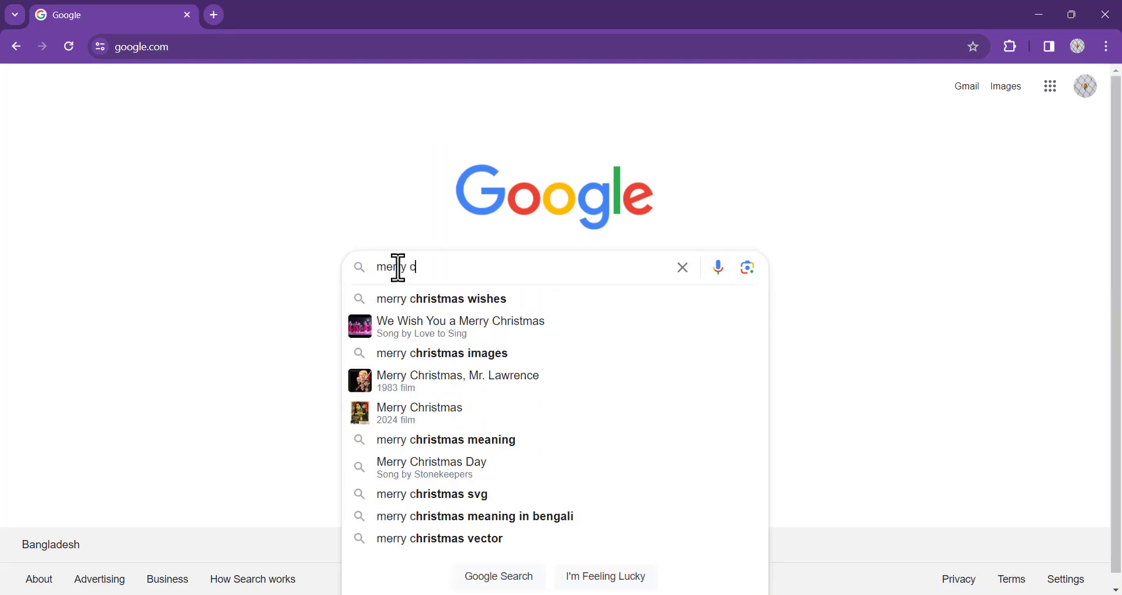
{"action": "type", "text": "hristm"}
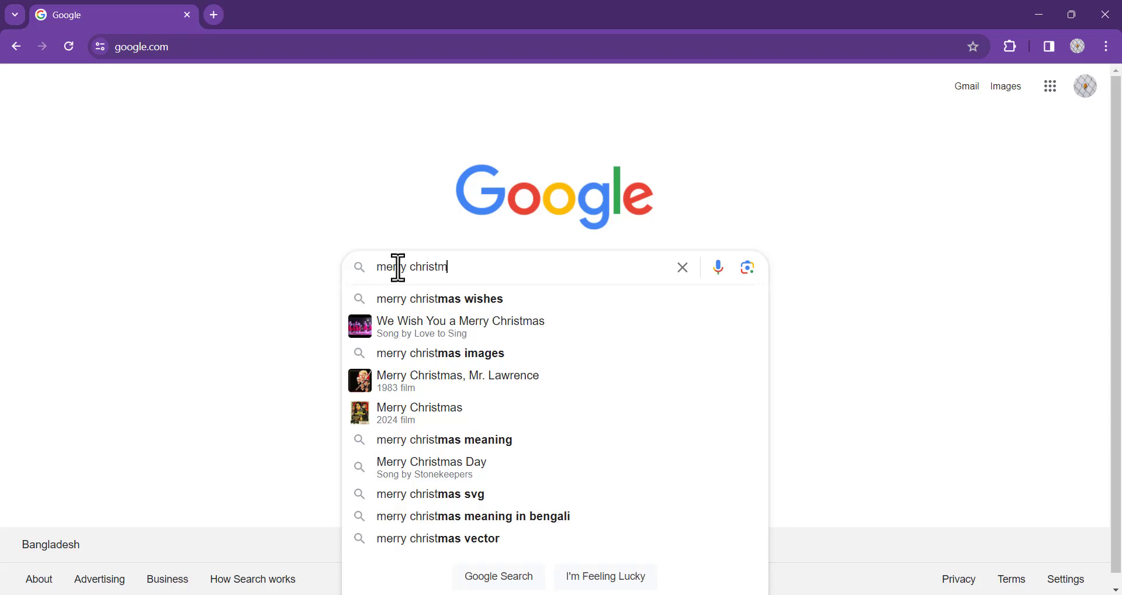
{"action": "type", "text": "as t"}
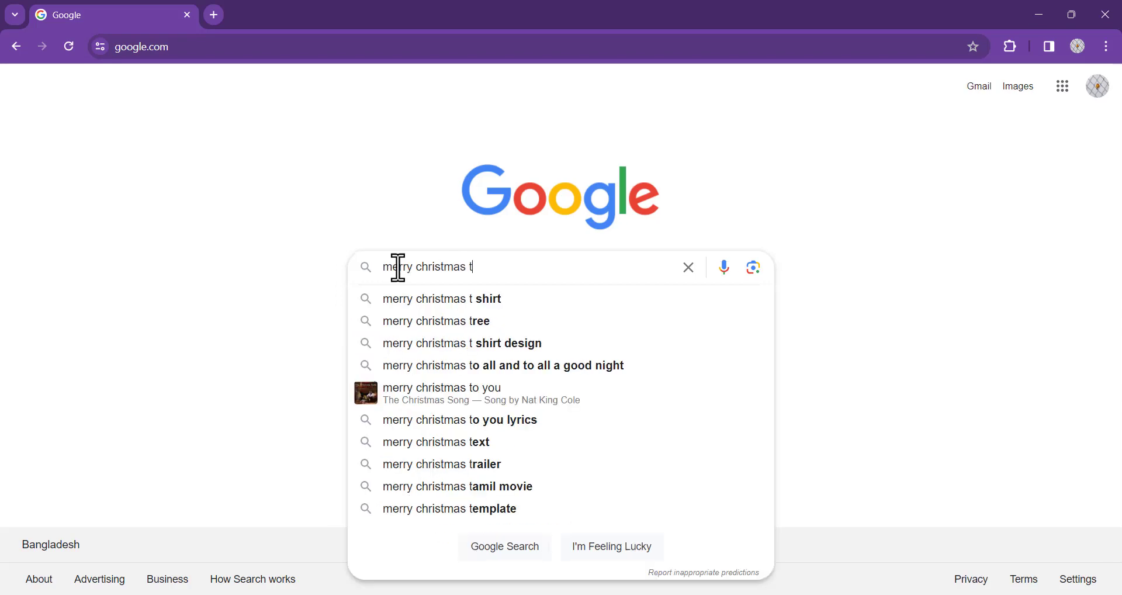
{"action": "type", "text": "-sh"}
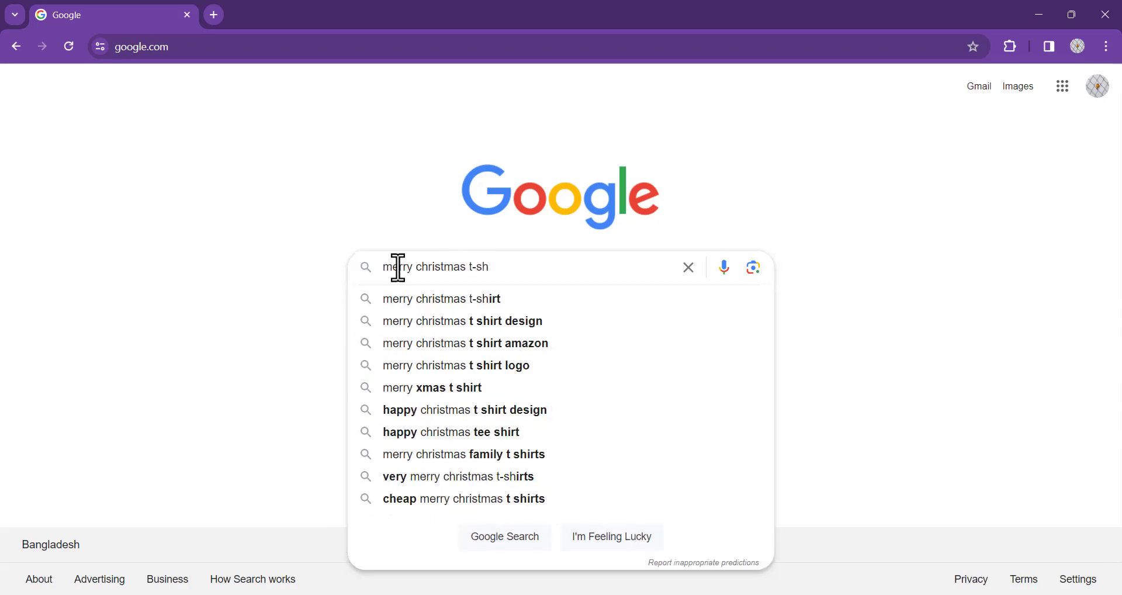
{"action": "key", "text": "BackSpace"}
{"action": "type", "text": "h"}
{"action": "type", "text": "irt desi"}
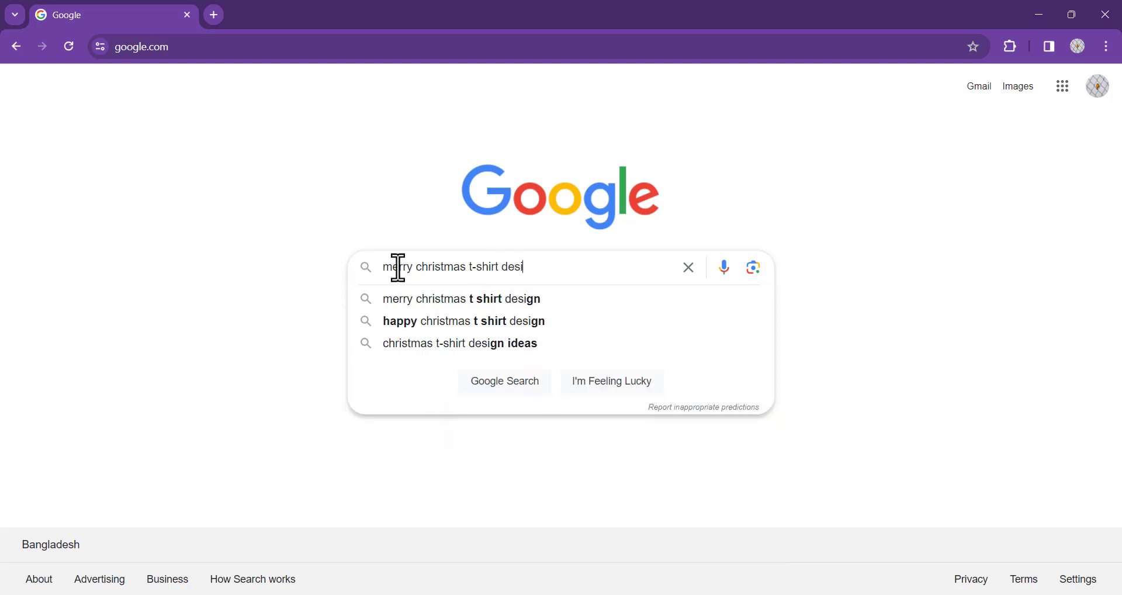
{"action": "type", "text": "gn"}
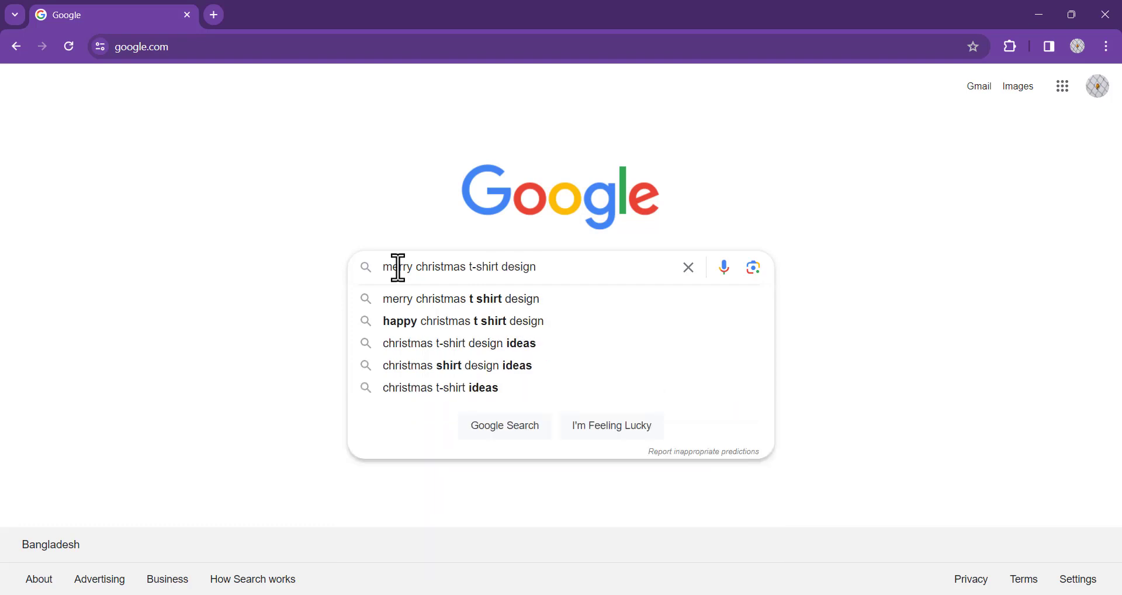
{"action": "key", "text": "Return"}
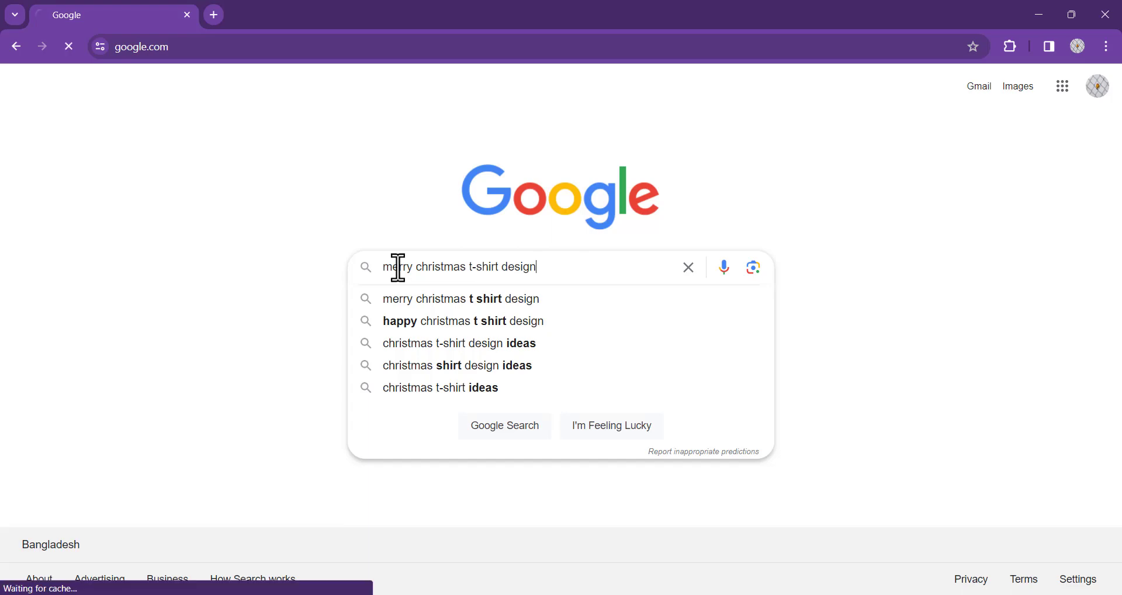
{"action": "left_click", "coordinate": [218, 146]}
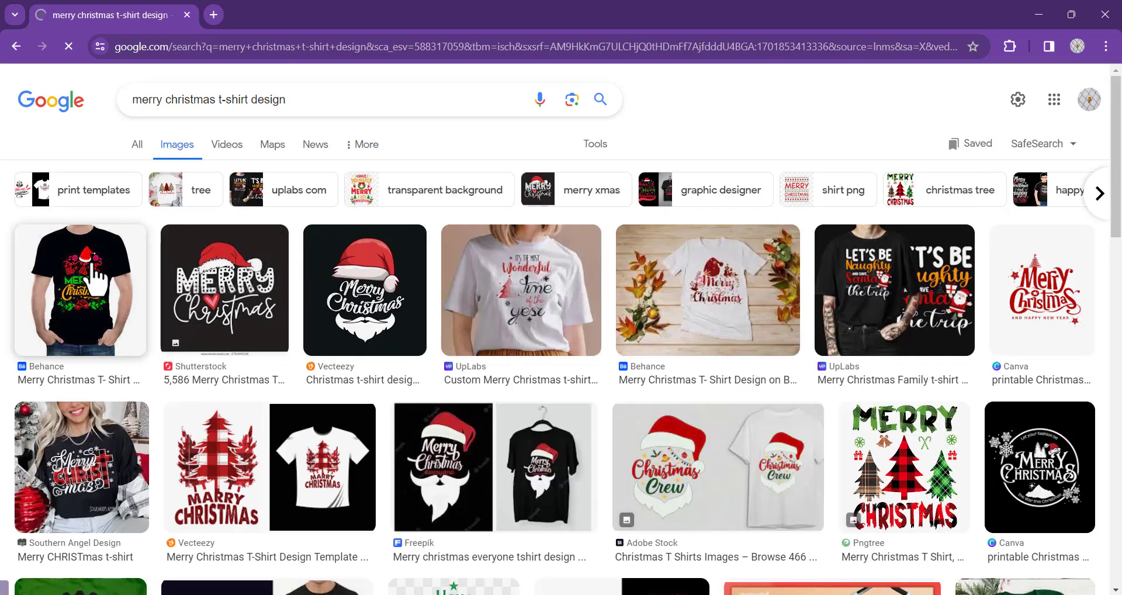
{"action": "left_click", "coordinate": [66, 318]}
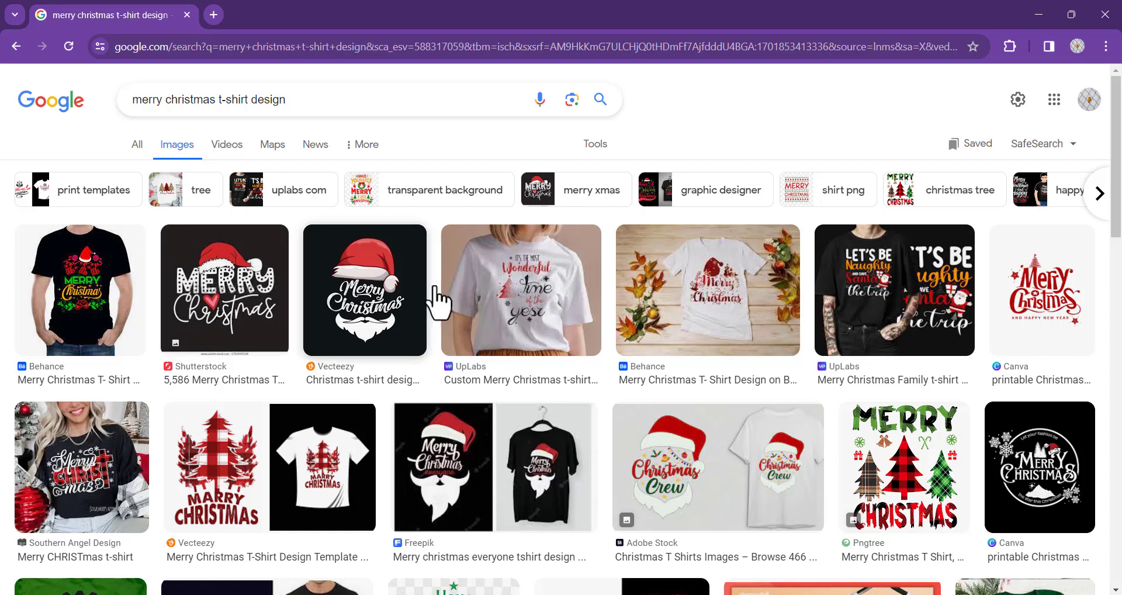
{"action": "scroll", "coordinate": [612, 280], "scroll_direction": "down", "scroll_amount": 1}
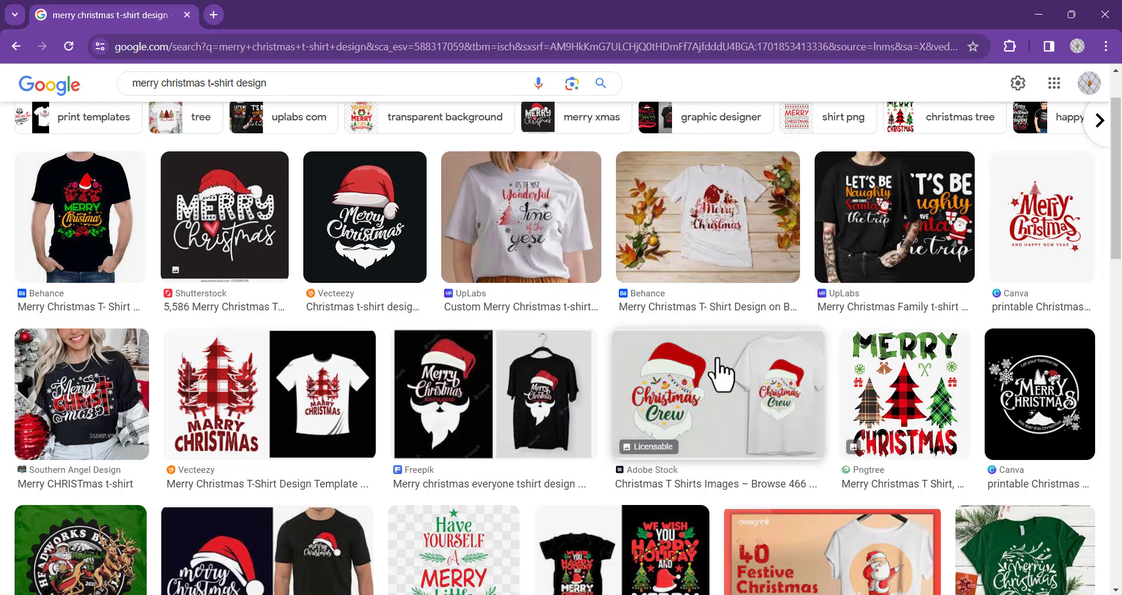
{"action": "scroll", "coordinate": [345, 368], "scroll_direction": "down", "scroll_amount": 1}
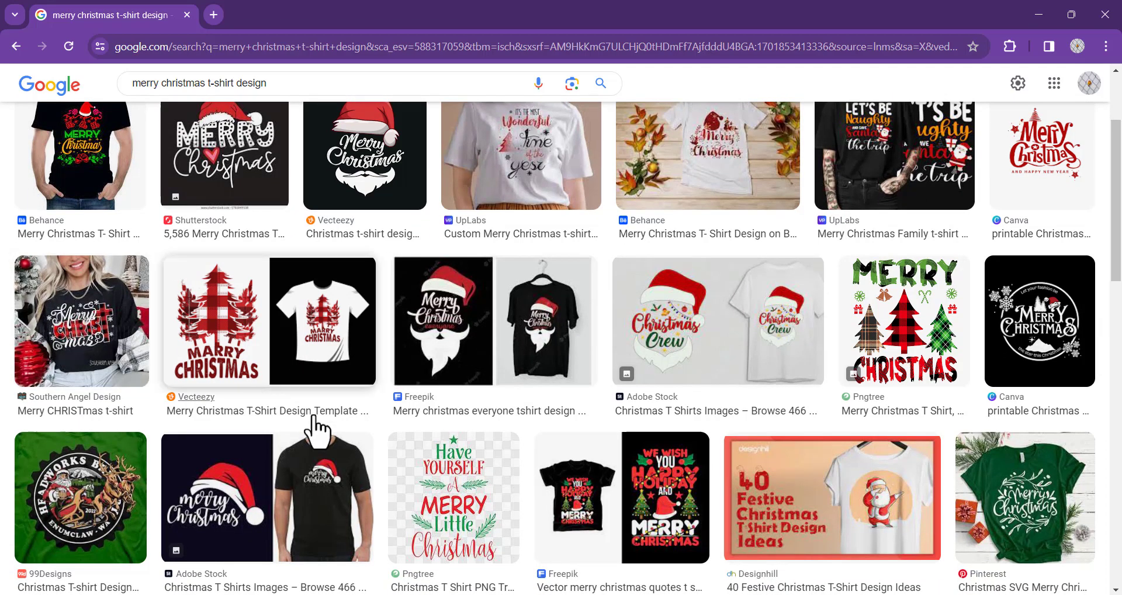
{"action": "scroll", "coordinate": [316, 427], "scroll_direction": "down", "scroll_amount": 2}
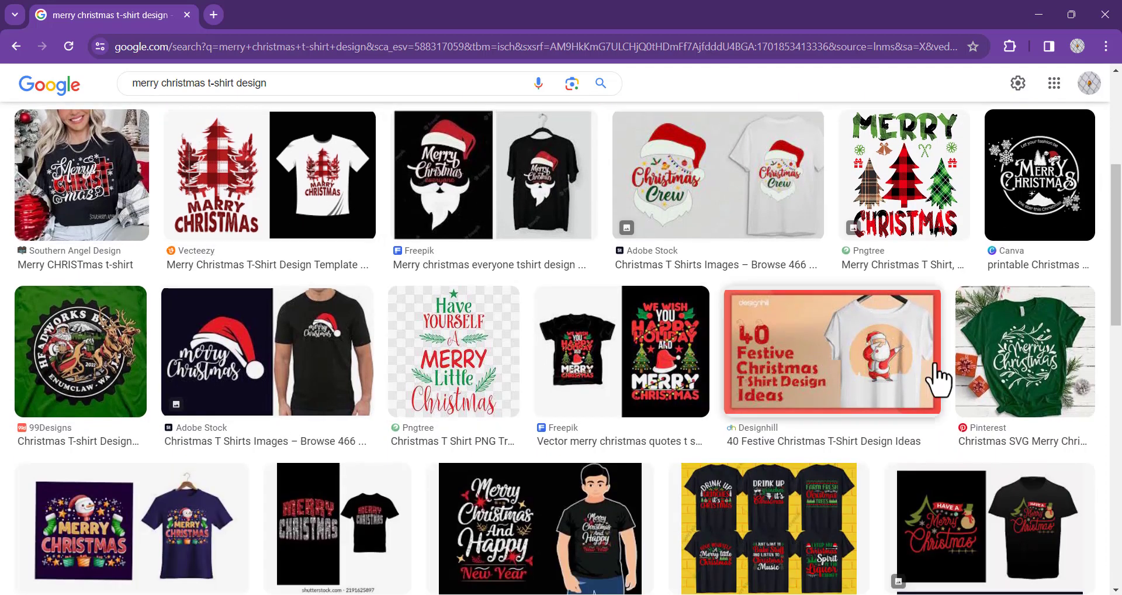
{"action": "scroll", "coordinate": [645, 380], "scroll_direction": "down", "scroll_amount": 1}
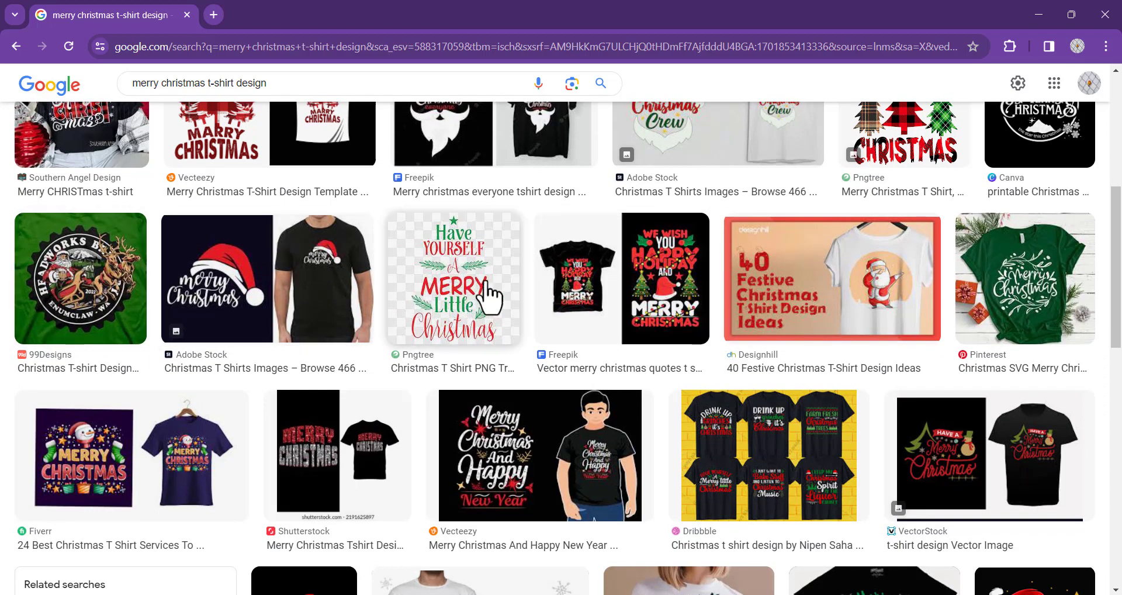
{"action": "scroll", "coordinate": [471, 286], "scroll_direction": "down", "scroll_amount": 2}
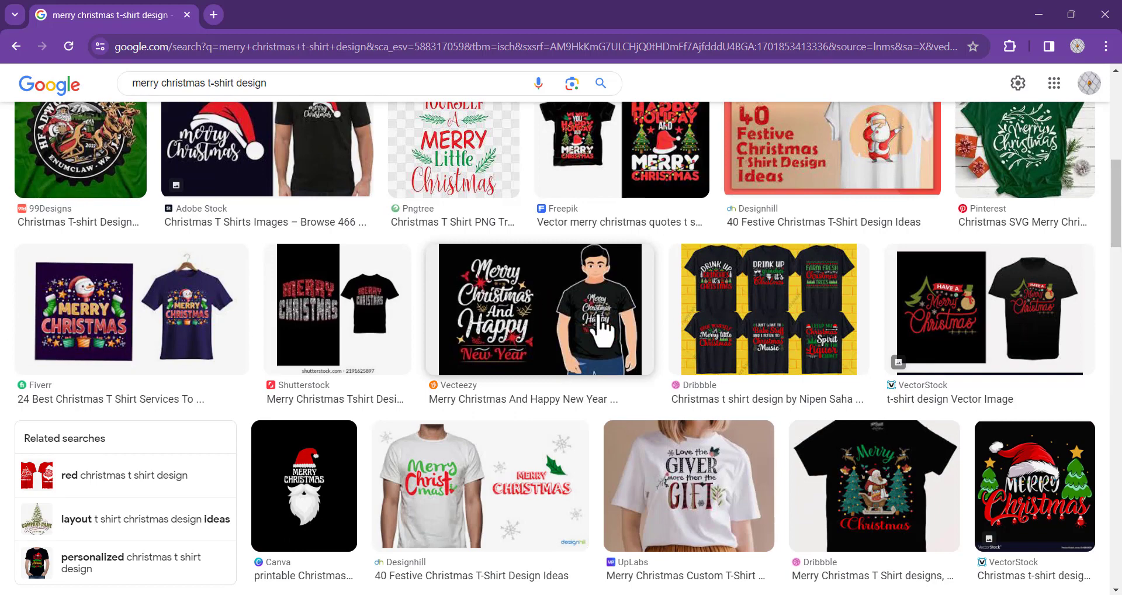
{"action": "scroll", "coordinate": [681, 397], "scroll_direction": "down", "scroll_amount": 1}
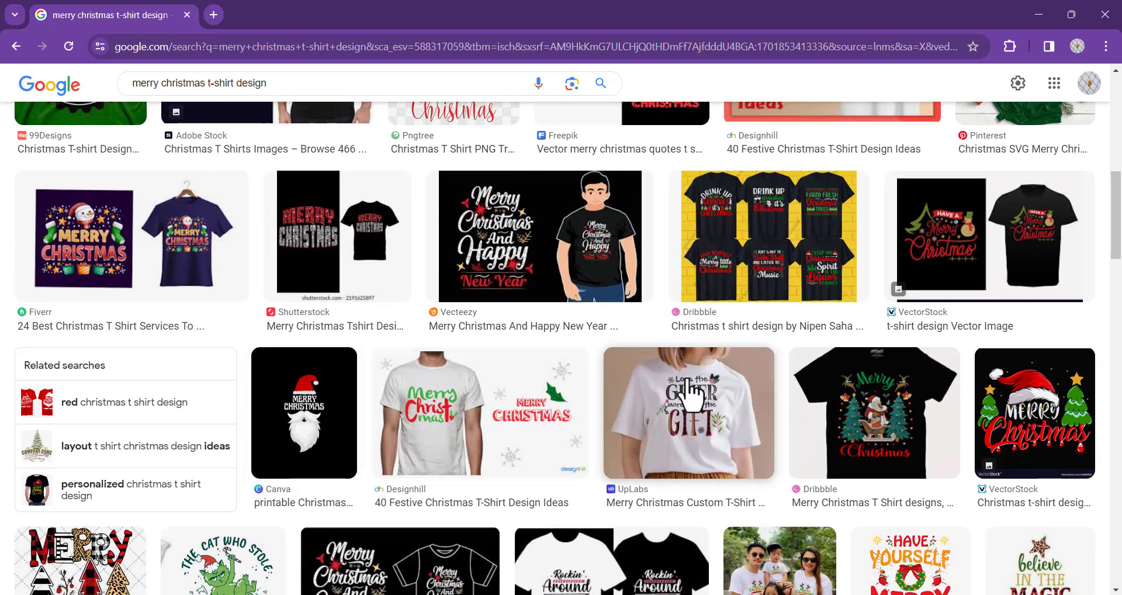
{"action": "scroll", "coordinate": [709, 392], "scroll_direction": "down", "scroll_amount": 1}
{"action": "scroll", "coordinate": [709, 392], "scroll_direction": "up", "scroll_amount": 1}
{"action": "scroll", "coordinate": [653, 368], "scroll_direction": "up", "scroll_amount": 3}
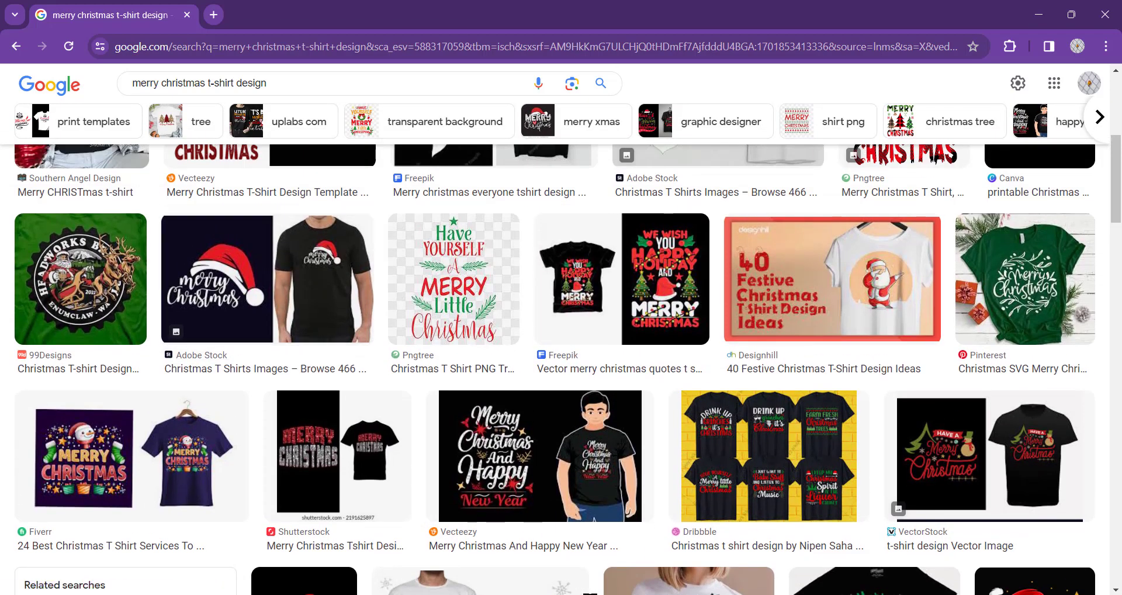
{"action": "scroll", "coordinate": [906, 379], "scroll_direction": "up", "scroll_amount": 2}
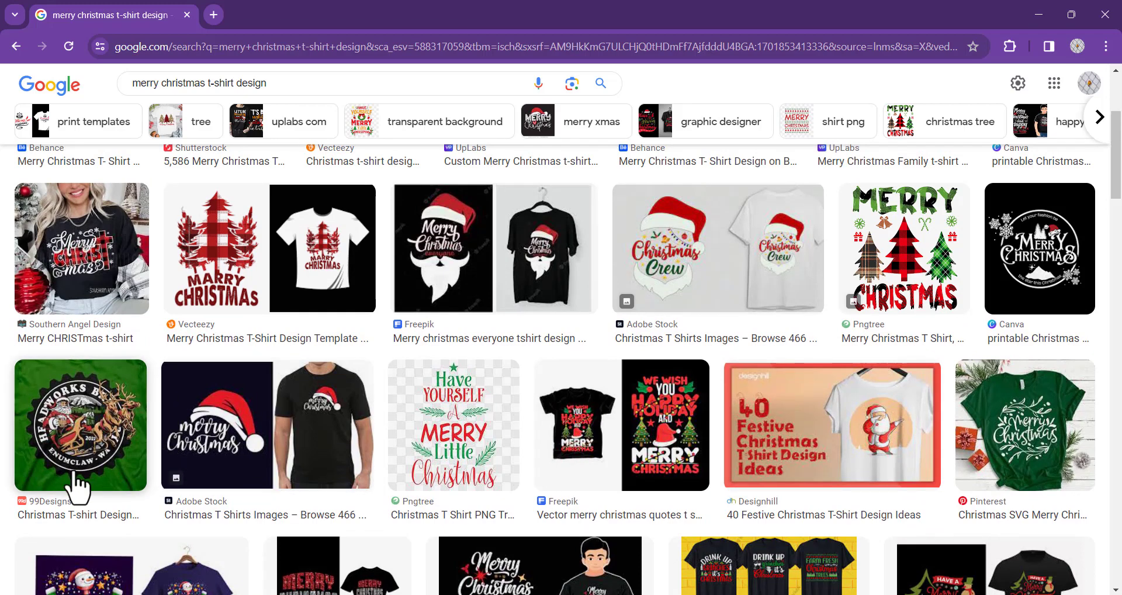
{"action": "scroll", "coordinate": [9, 552], "scroll_direction": "down", "scroll_amount": 4}
{"action": "scroll", "coordinate": [9, 570], "scroll_direction": "down", "scroll_amount": 1}
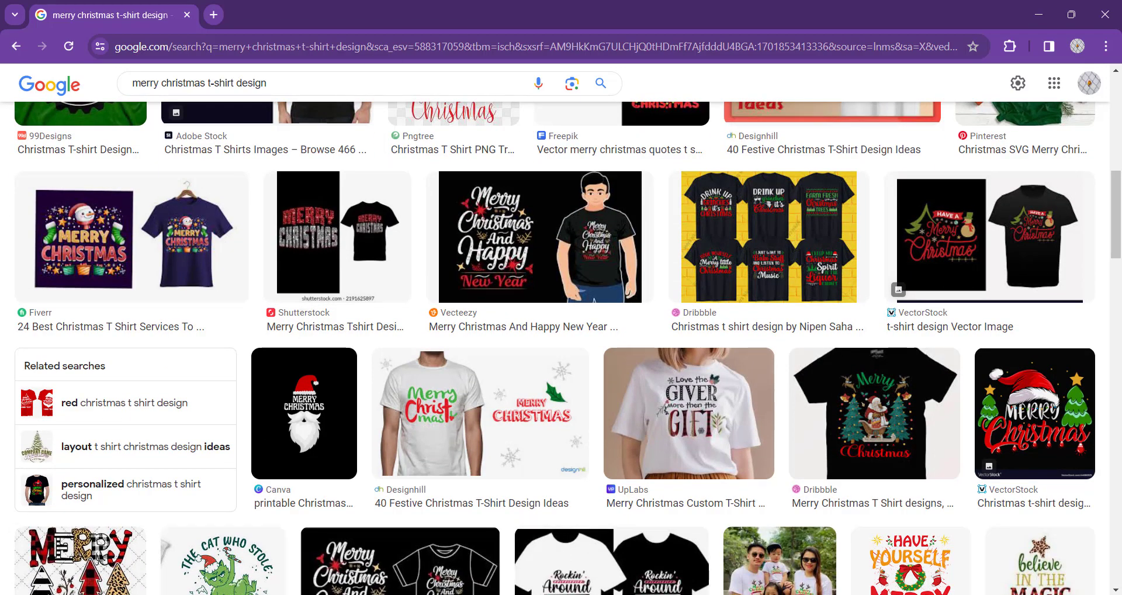
Step: Type 'Merry Christmas' on the artboard, enlarge it to about 104 pt, and copy it beside the artboard
{"action": "left_click", "coordinate": [691, 501]}
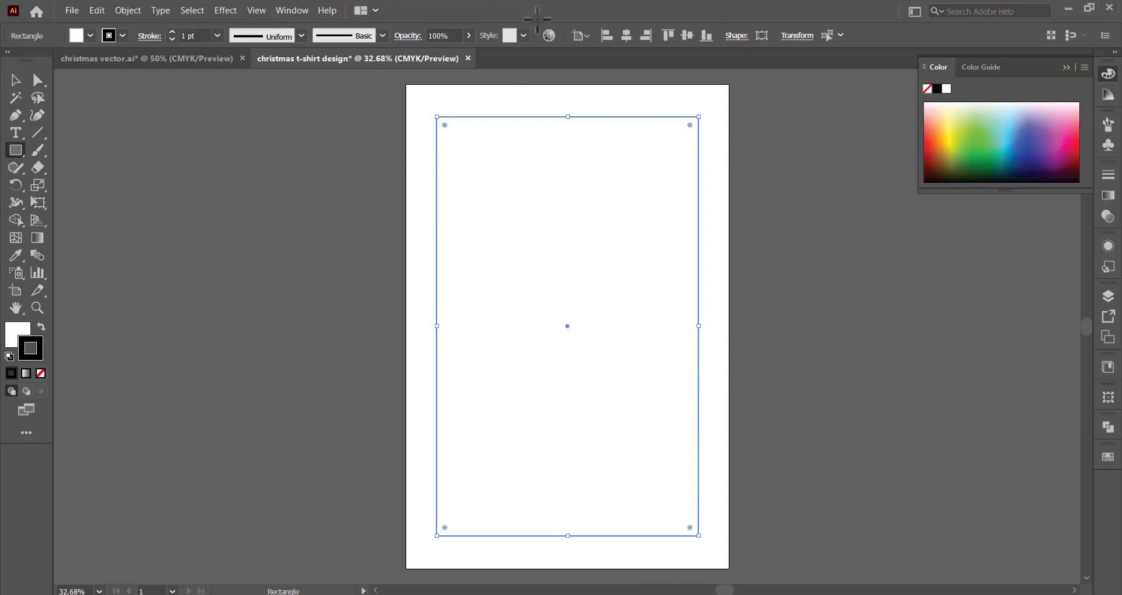
{"action": "left_click", "coordinate": [15, 133]}
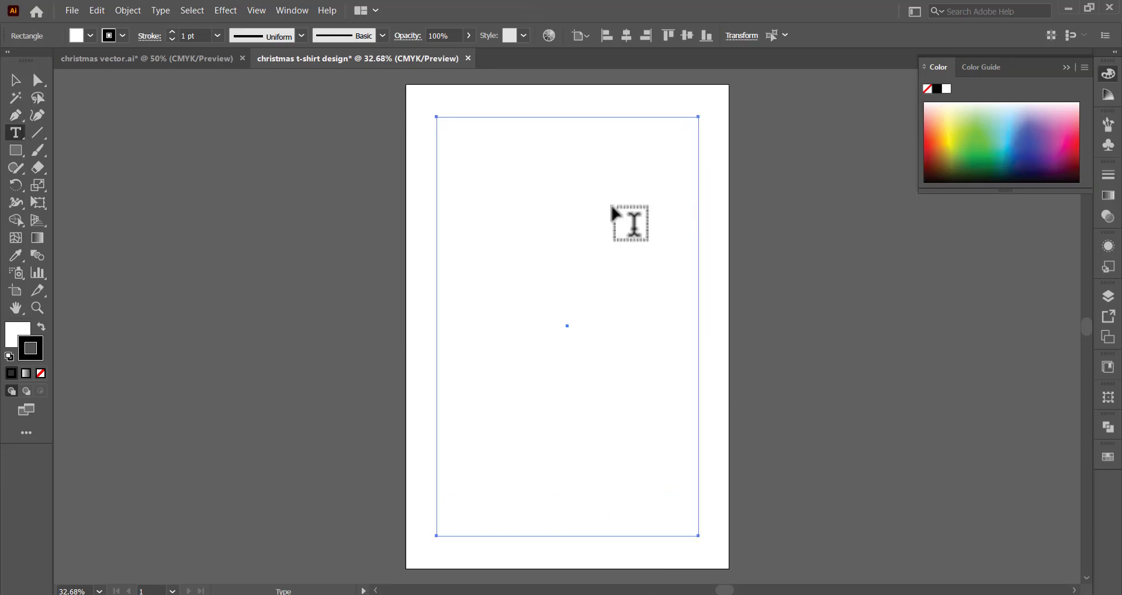
{"action": "left_click", "coordinate": [540, 229]}
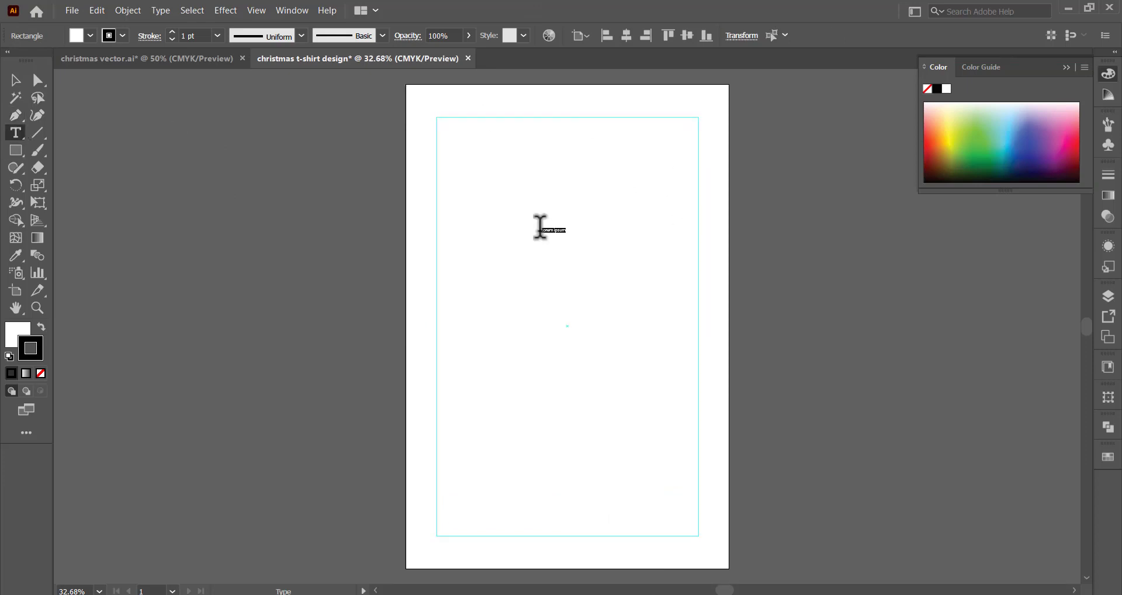
{"action": "type", "text": "Merry Christmas"}
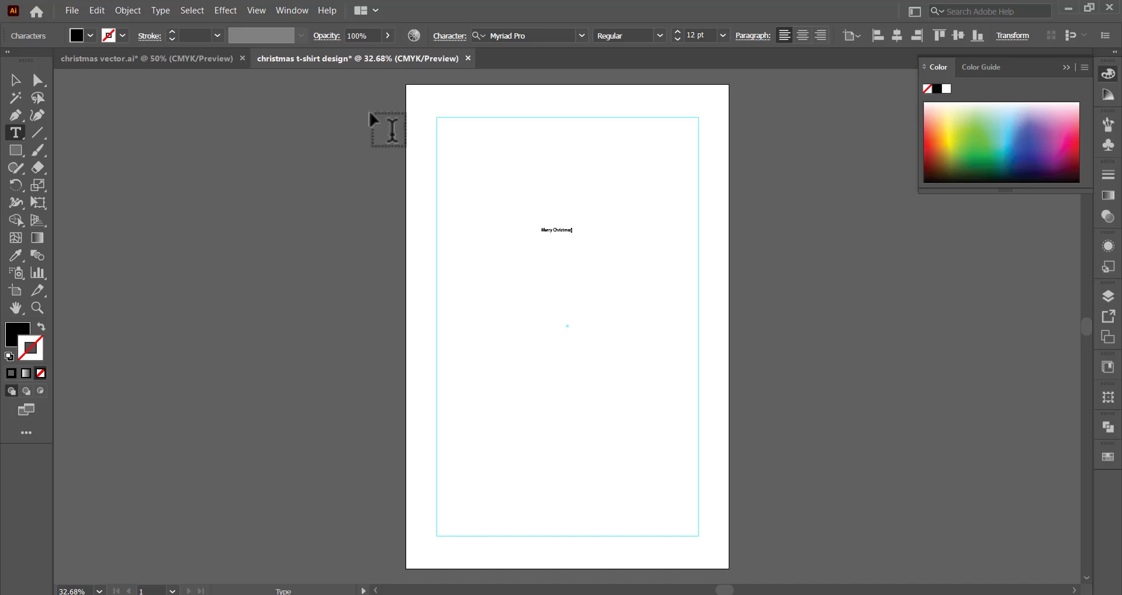
{"action": "key", "text": "Escape"}
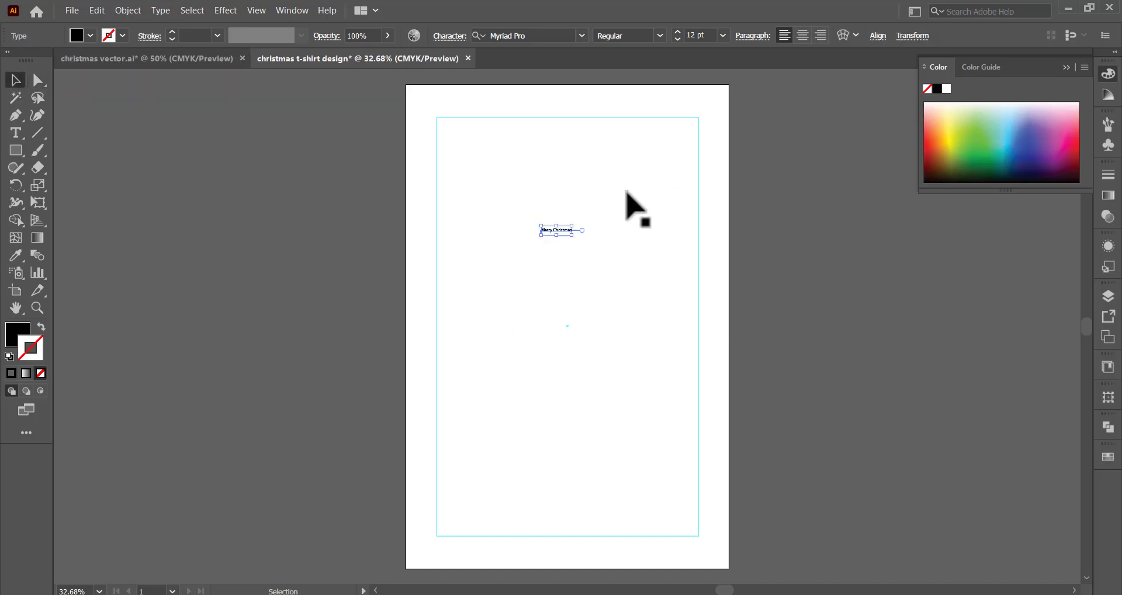
{"action": "mouse_move", "coordinate": [578, 238]}
{"action": "left_mouse_down"}
{"action": "mouse_move", "coordinate": [644, 318]}
{"action": "mouse_move", "coordinate": [726, 376]}
{"action": "mouse_move", "coordinate": [806, 402]}
{"action": "left_mouse_up"}
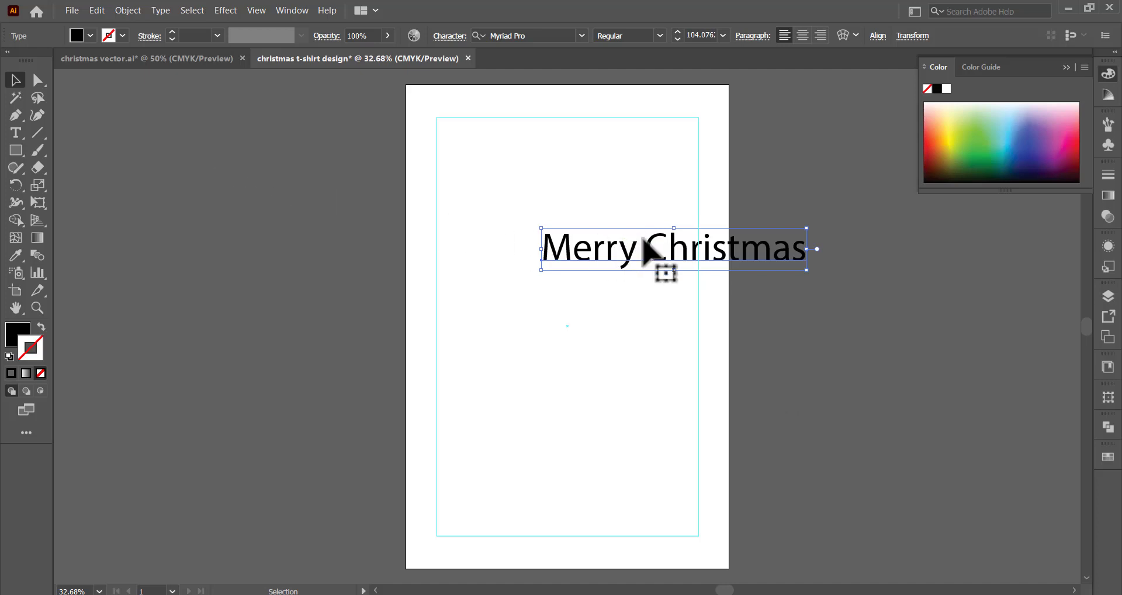
{"action": "mouse_move", "coordinate": [609, 264]}
{"action": "left_mouse_down"}
{"action": "mouse_move", "coordinate": [514, 168]}
{"action": "mouse_move", "coordinate": [526, 167]}
{"action": "mouse_move", "coordinate": [130, 175]}
{"action": "mouse_move", "coordinate": [171, 170]}
{"action": "mouse_move", "coordinate": [163, 153]}
{"action": "left_mouse_up"}
{"action": "left_click_drag", "start_coordinate": [513, 176], "coordinate": [521, 186]}
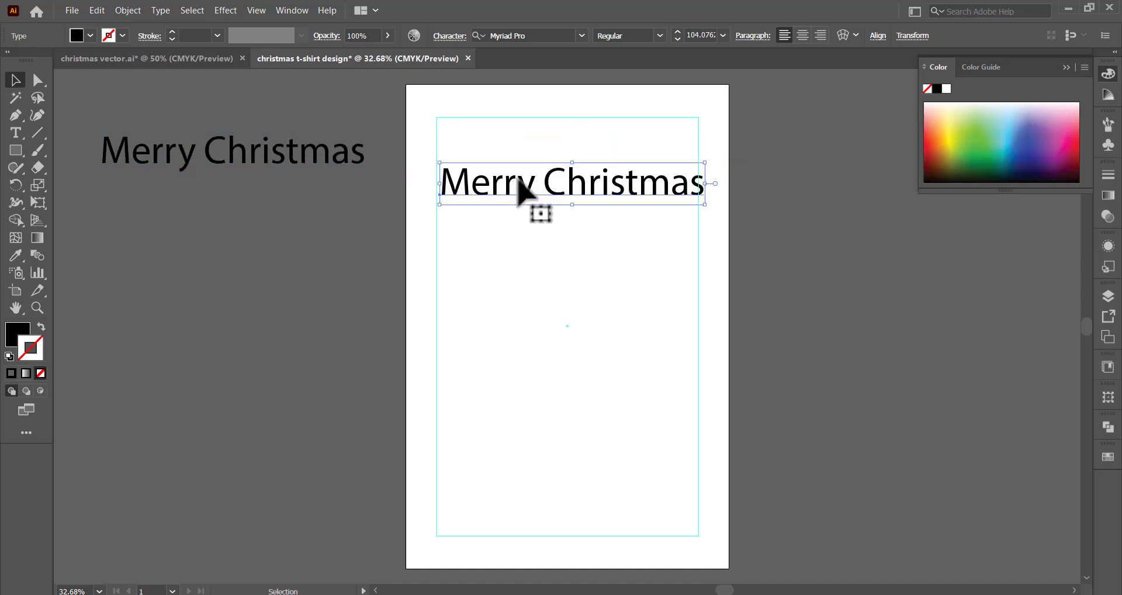
Step: Break the artboard text into Merry and Christmas lines, centre-align it, and move it mid-artboard
{"action": "key", "text": "t"}
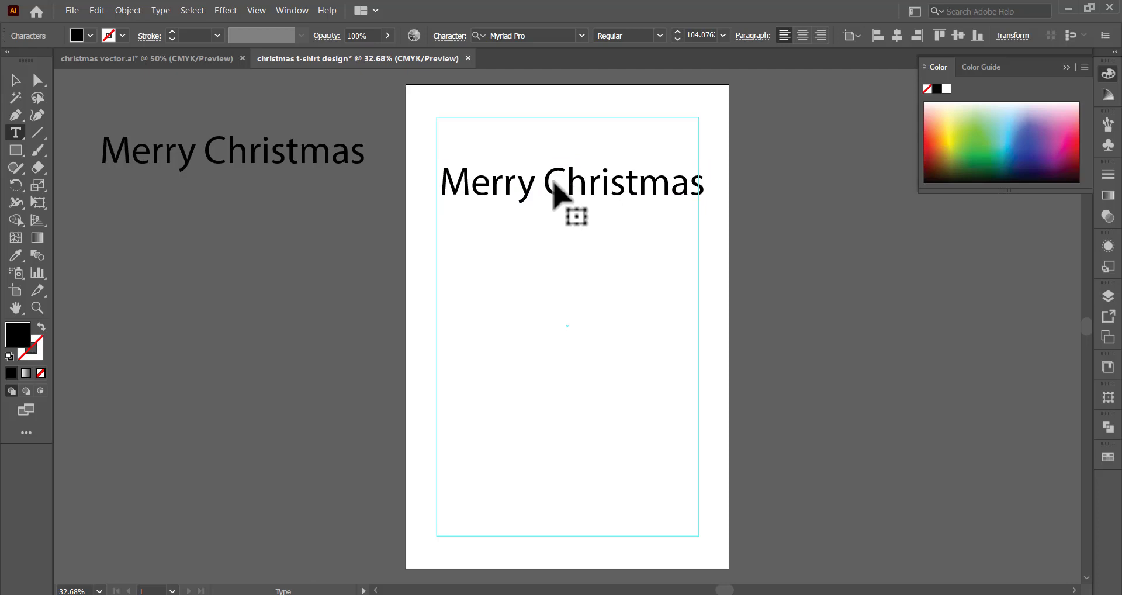
{"action": "key", "text": "Return"}
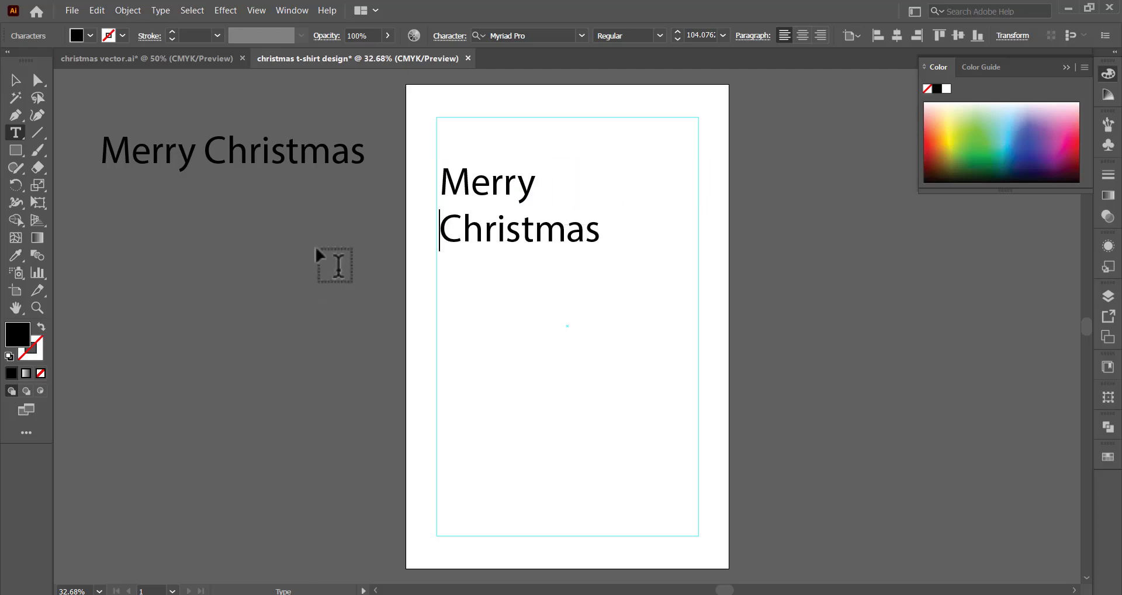
{"action": "key", "text": "ctrl+shift+a"}
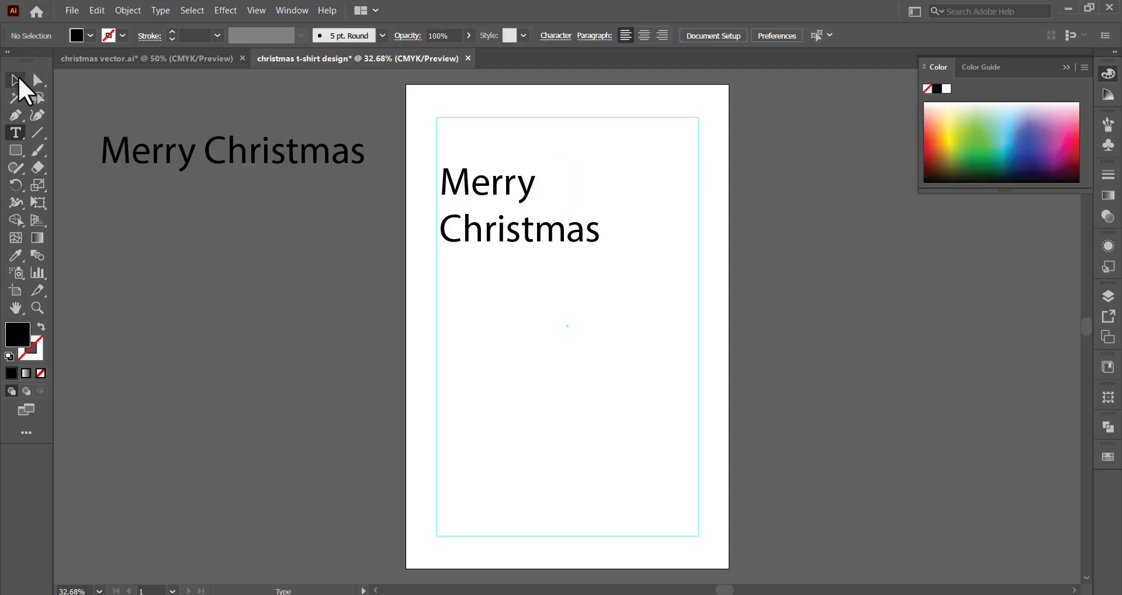
{"action": "left_click", "coordinate": [17, 80]}
{"action": "left_click", "coordinate": [533, 194]}
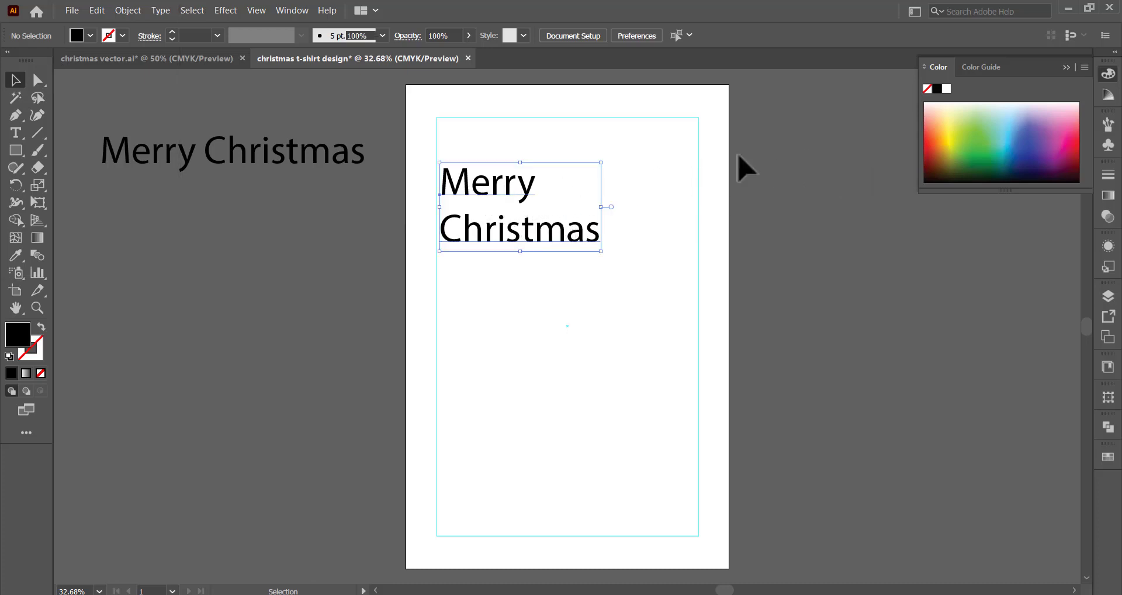
{"action": "left_click_drag", "start_coordinate": [745, 169], "coordinate": [539, 222]}
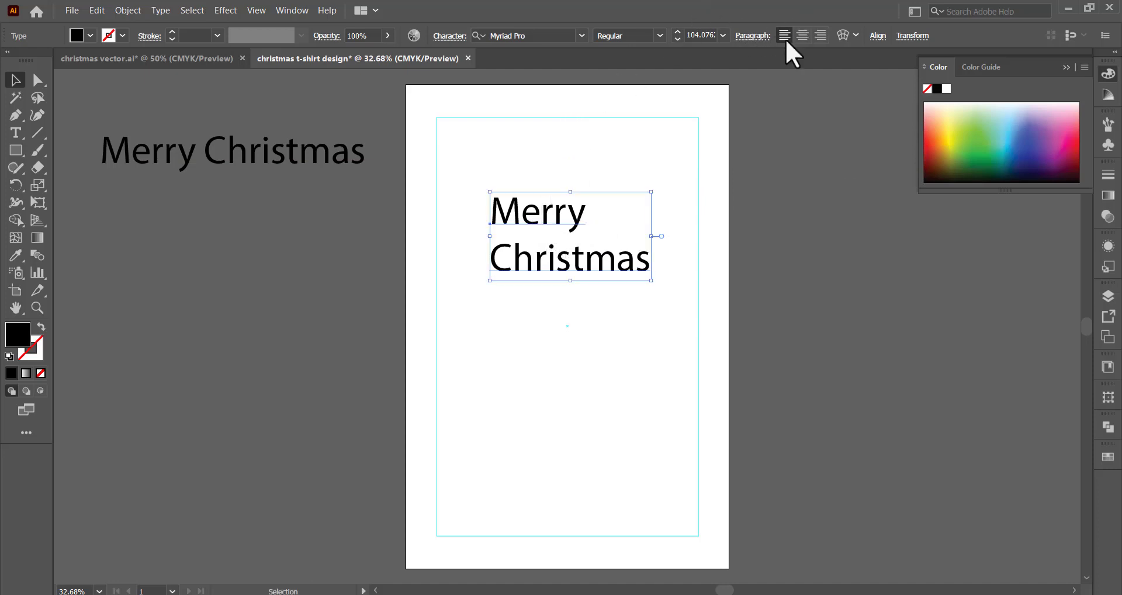
{"action": "left_click", "coordinate": [801, 35]}
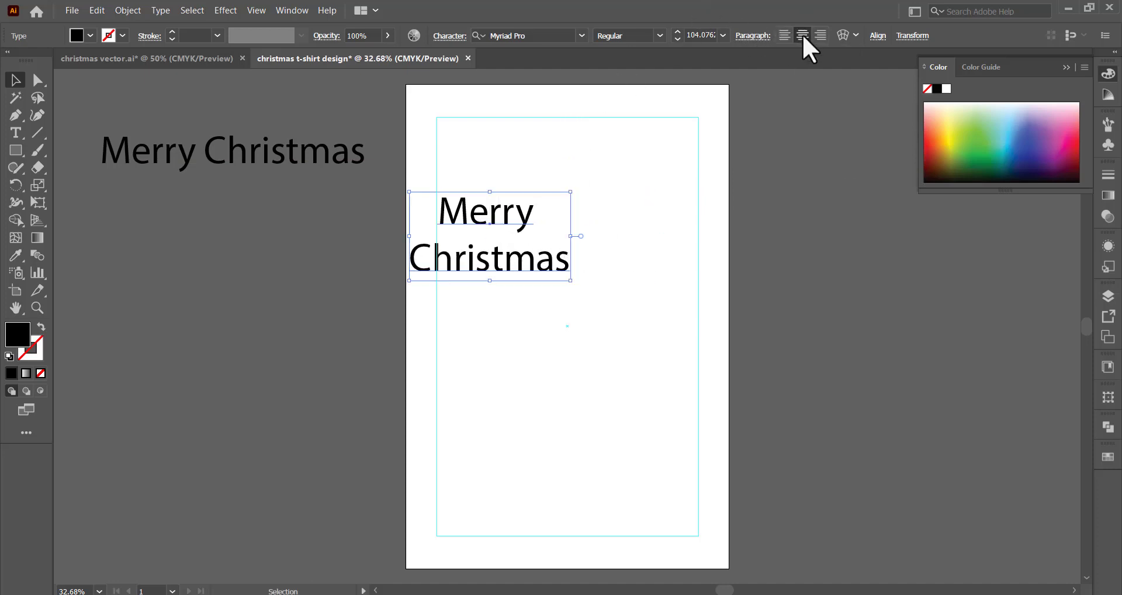
{"action": "mouse_move", "coordinate": [474, 221]}
{"action": "left_mouse_down"}
{"action": "mouse_move", "coordinate": [563, 245]}
{"action": "mouse_move", "coordinate": [548, 243]}
{"action": "left_mouse_up"}
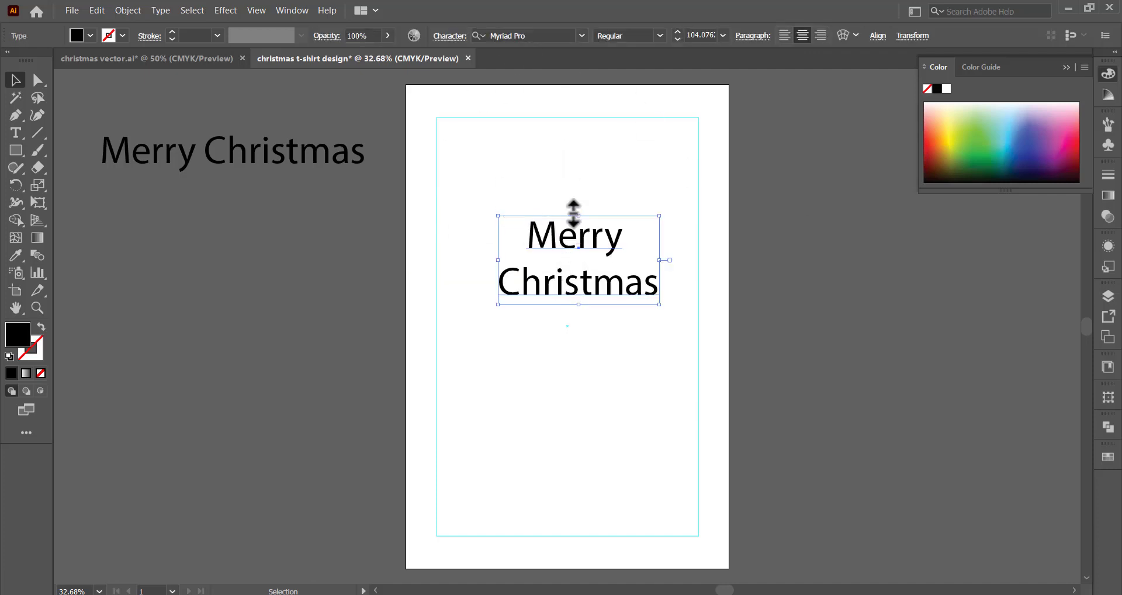
{"action": "left_click", "coordinate": [579, 38]}
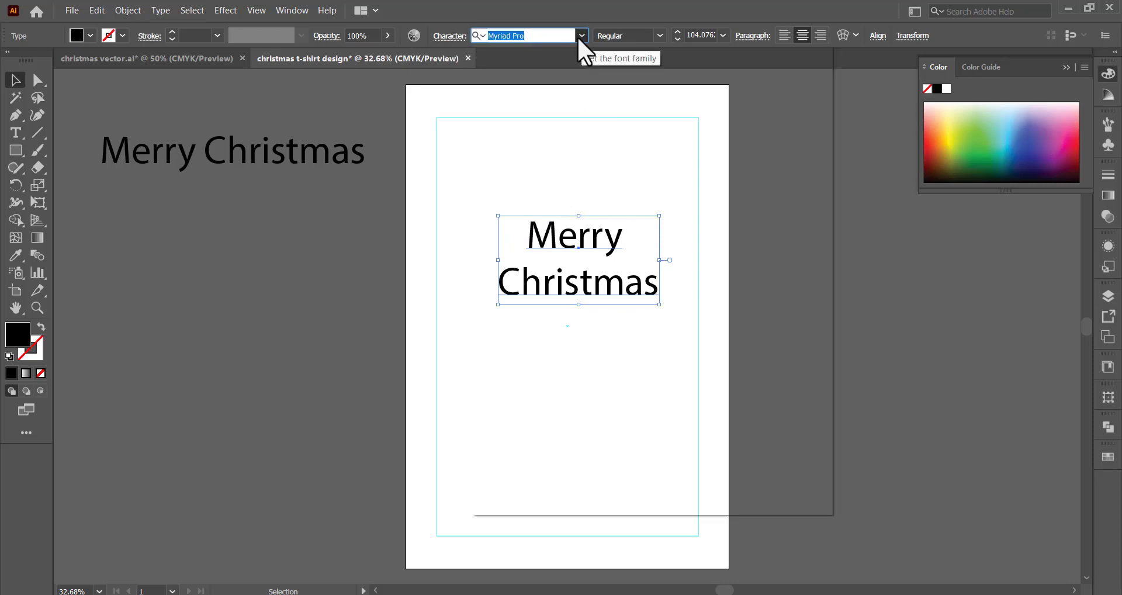
Step: Set the Merry Christmas text in the Ananda Black Personal Use Regular font
{"action": "left_click", "coordinate": [713, 590]}
{"action": "left_click", "coordinate": [713, 590]}
{"action": "left_click_drag", "start_coordinate": [707, 590], "coordinate": [737, 567]}
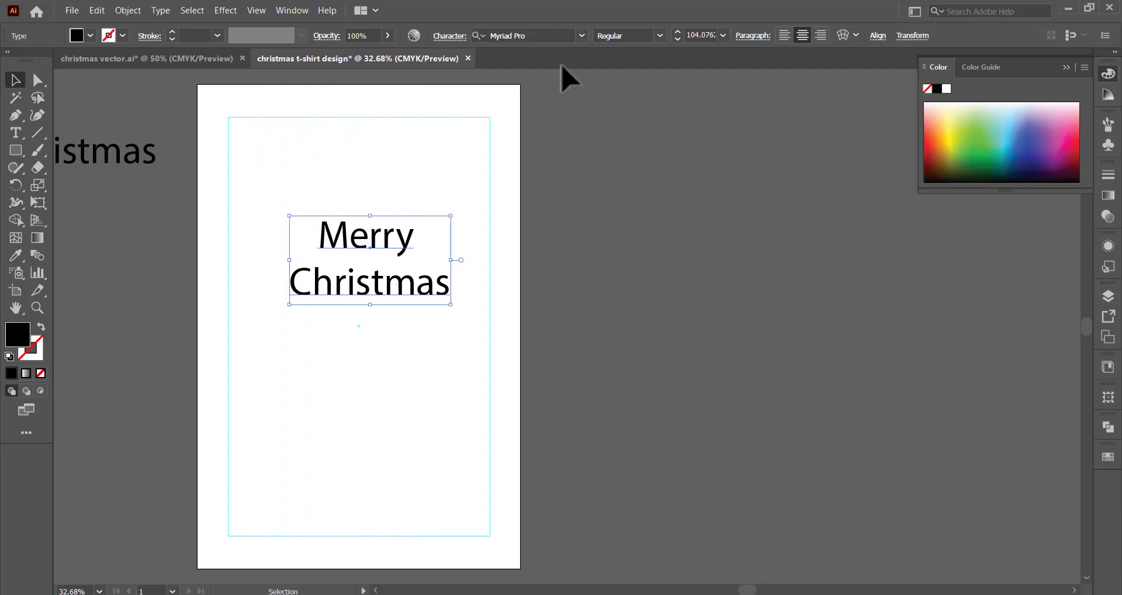
{"action": "left_click", "coordinate": [581, 37]}
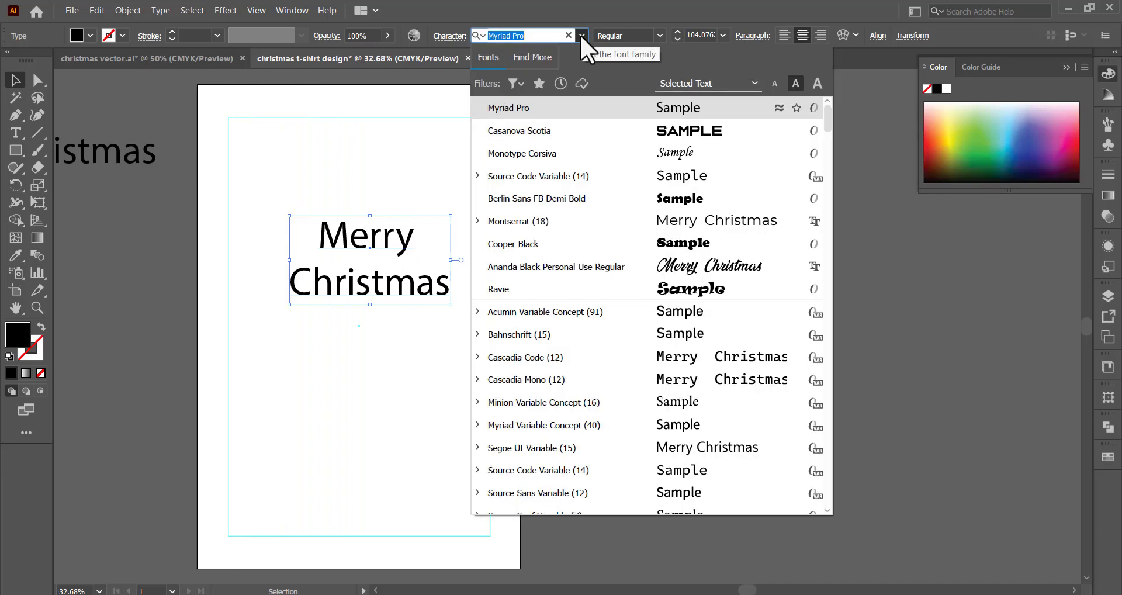
{"action": "left_click", "coordinate": [687, 274]}
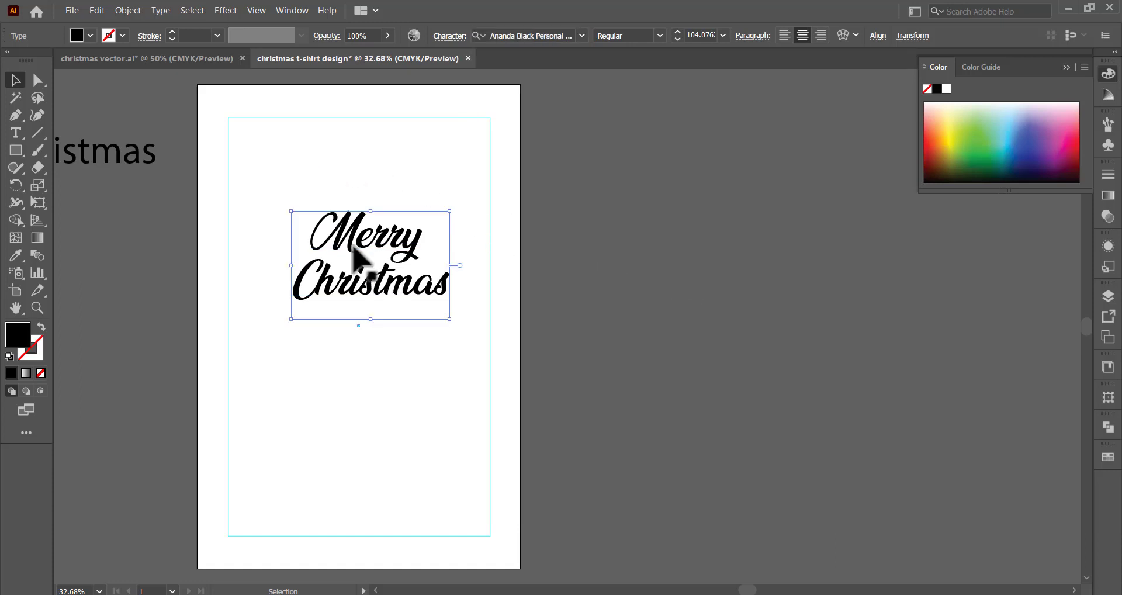
Step: Turn the artboard rectangle into guides and nudge the text up and left
{"action": "left_click", "coordinate": [365, 170], "text": "shift"}
{"action": "key", "text": "ctrl+5"}
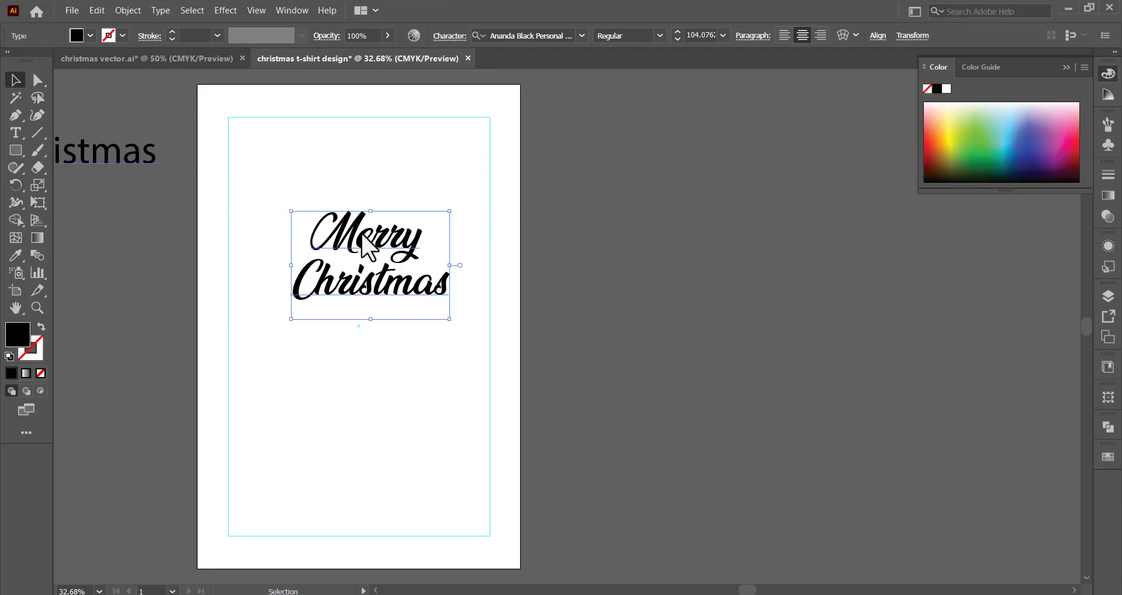
{"action": "left_click_drag", "start_coordinate": [361, 235], "coordinate": [347, 227]}
Step: Convert the Merry Christmas text to outlines and ungroup it, then undo the last change
{"action": "right_click", "coordinate": [337, 226]}
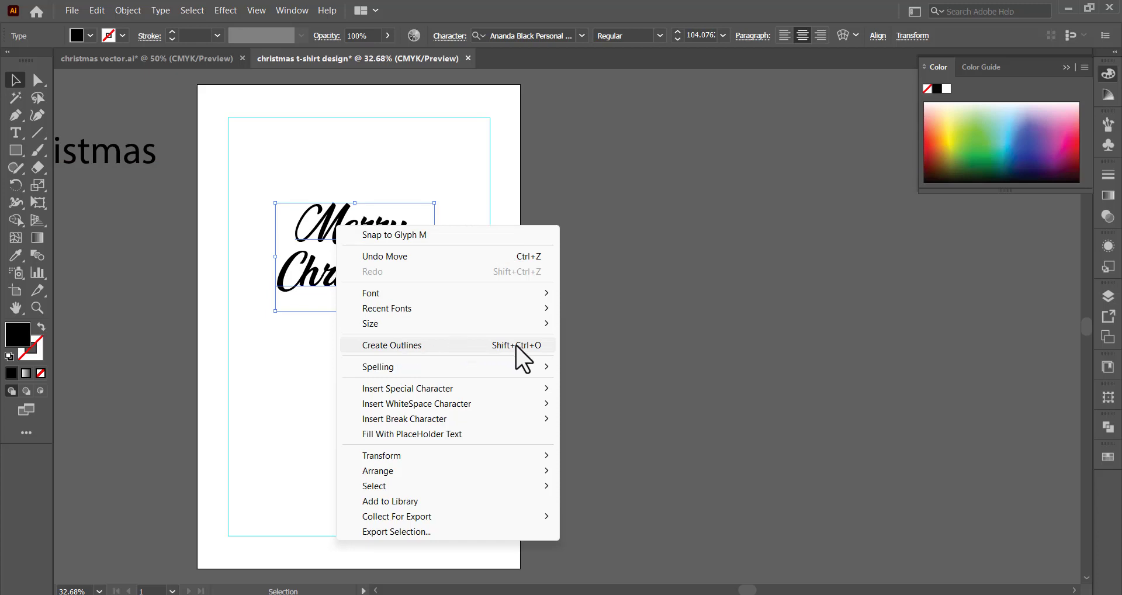
{"action": "left_click", "coordinate": [420, 346]}
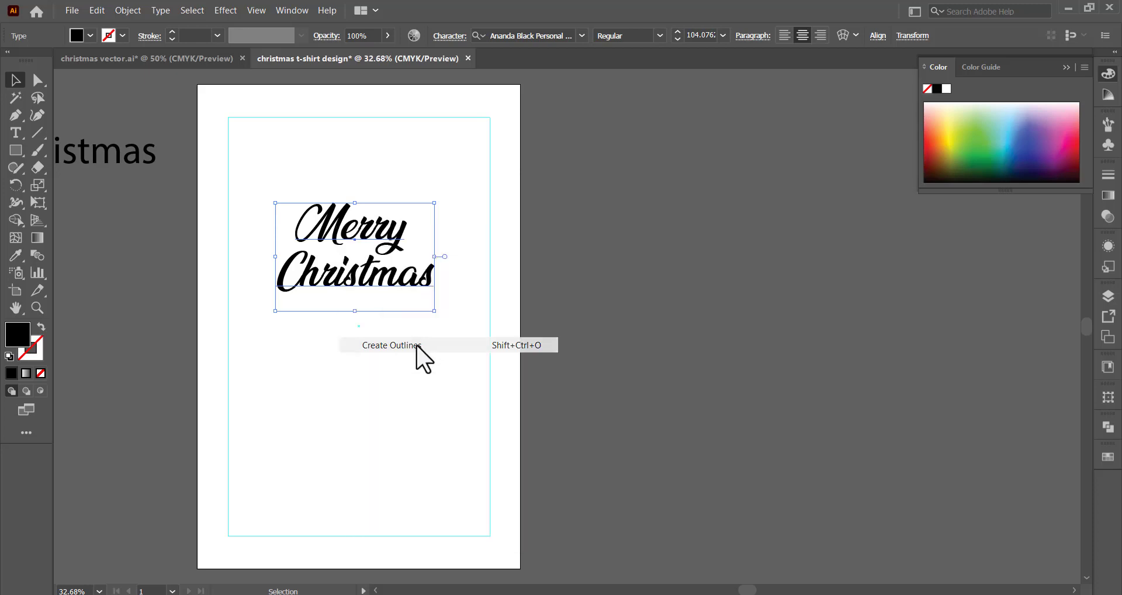
{"action": "left_click", "coordinate": [350, 251]}
{"action": "left_click", "coordinate": [316, 234]}
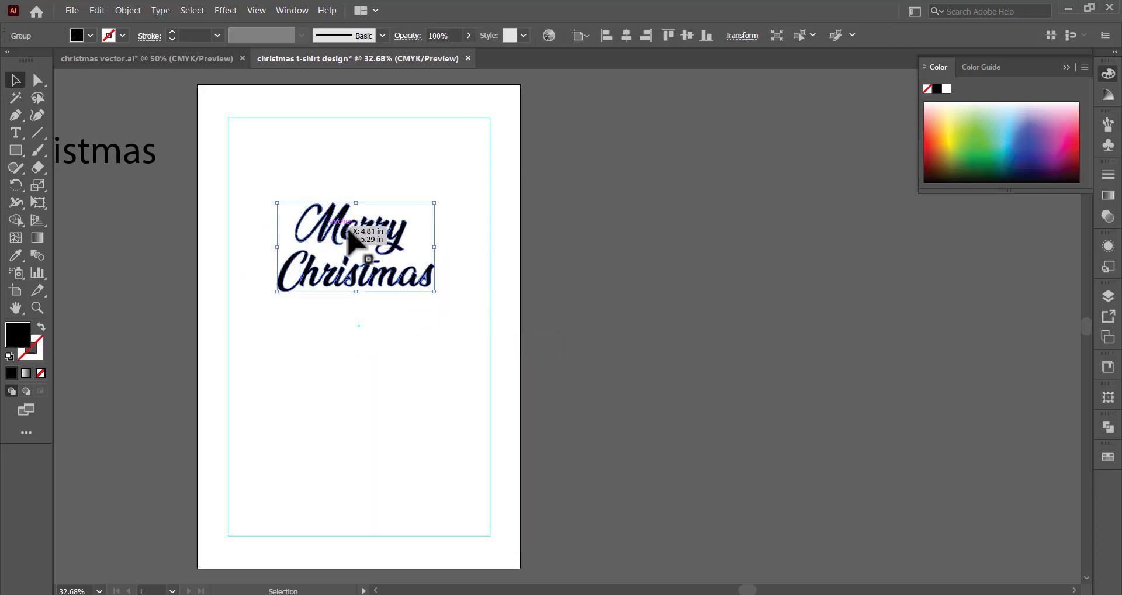
{"action": "right_click", "coordinate": [326, 227]}
{"action": "left_click", "coordinate": [377, 347]}
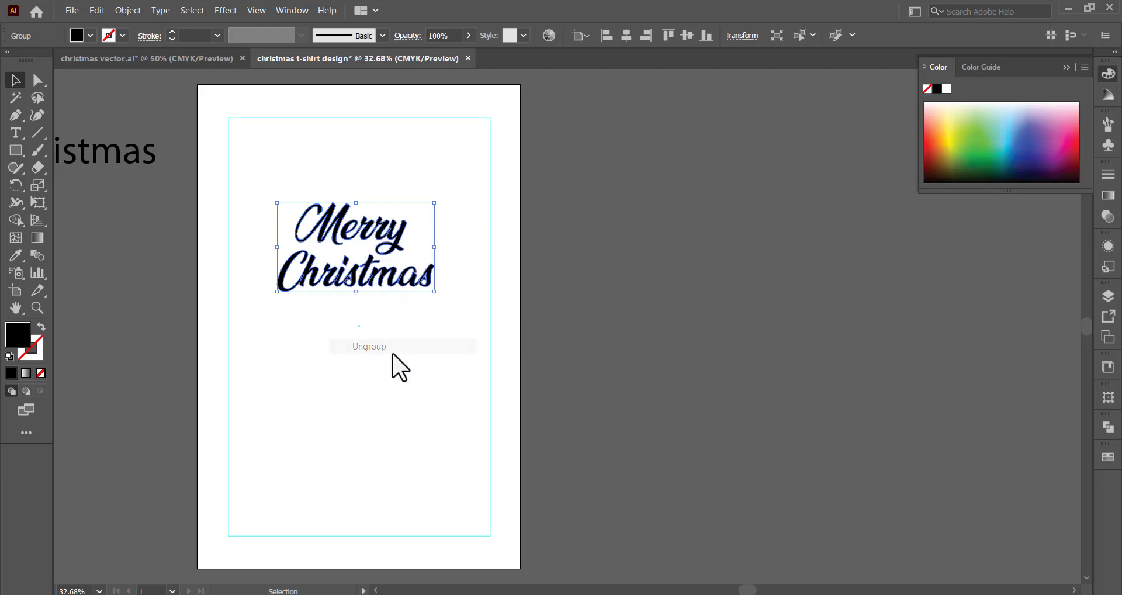
{"action": "key", "text": "ctrl+z"}
{"action": "key", "text": "ctrl+z"}
Step: Select the Christmas line and scroll until both Merry and Christmas are in view
{"action": "left_click", "coordinate": [364, 266]}
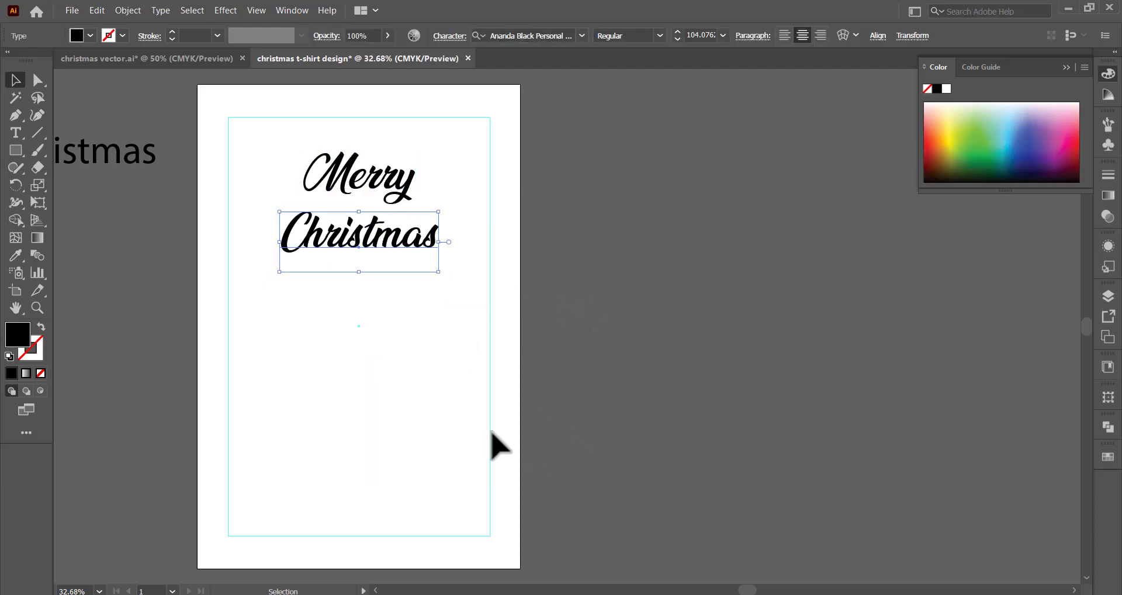
{"action": "scroll", "coordinate": [411, 387], "scroll_direction": "up", "scroll_amount": 2}
{"action": "scroll", "coordinate": [414, 377], "scroll_direction": "up", "scroll_amount": 4}
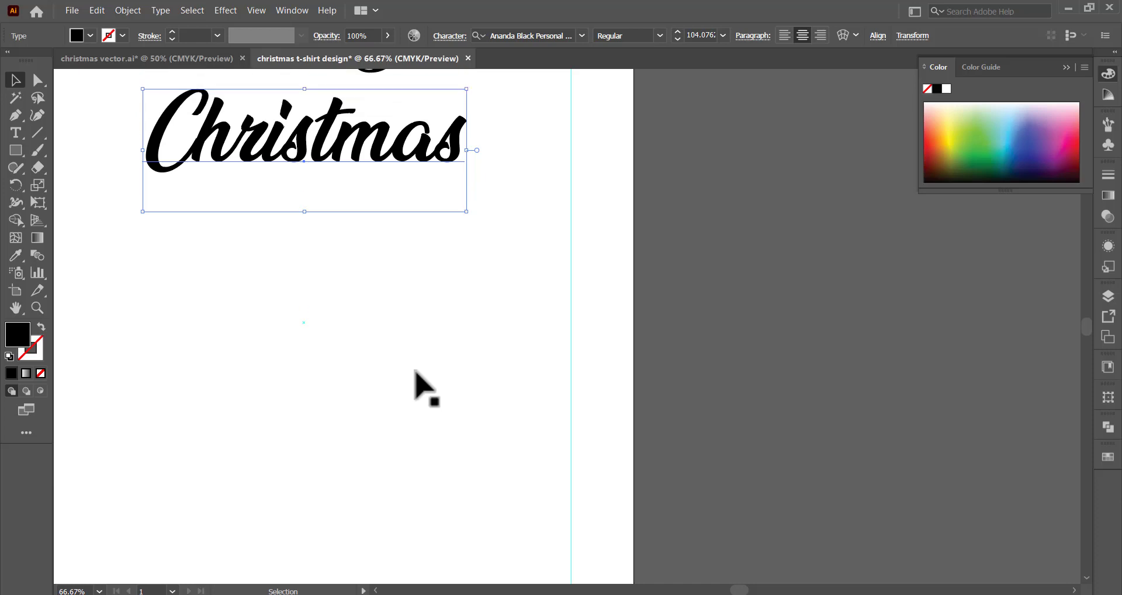
{"action": "scroll", "coordinate": [414, 374], "scroll_direction": "up", "scroll_amount": 2}
{"action": "scroll", "coordinate": [386, 327], "scroll_direction": "up", "scroll_amount": 1}
{"action": "scroll", "coordinate": [368, 303], "scroll_direction": "up", "scroll_amount": 1}
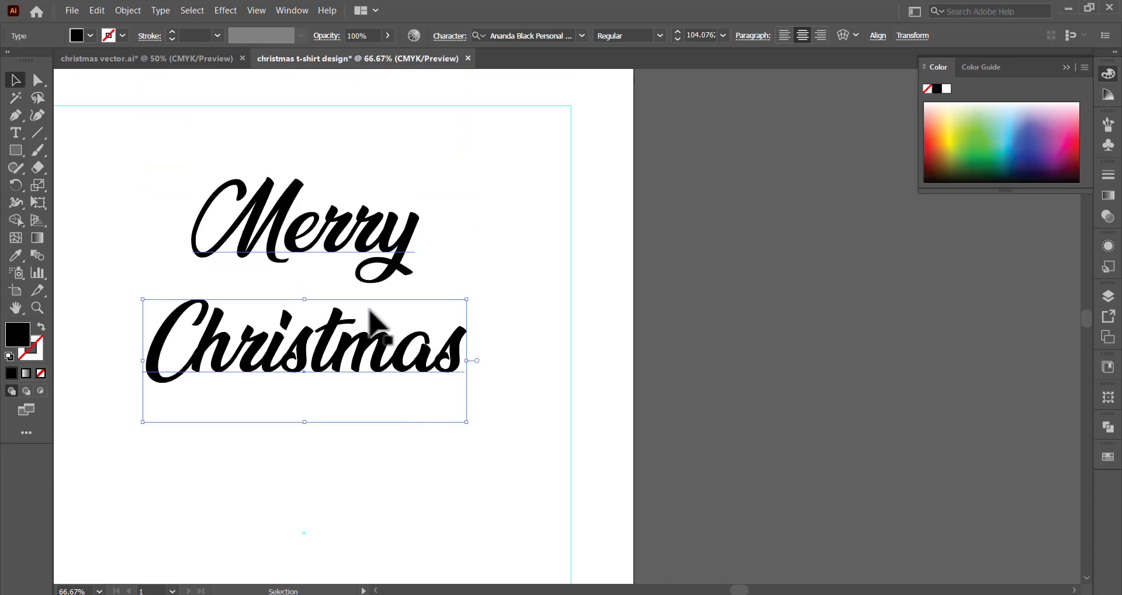
{"action": "scroll", "coordinate": [365, 320], "scroll_direction": "up", "scroll_amount": 1}
{"action": "scroll", "coordinate": [365, 321], "scroll_direction": "up", "scroll_amount": 1}
{"action": "scroll", "coordinate": [366, 329], "scroll_direction": "up", "scroll_amount": 1}
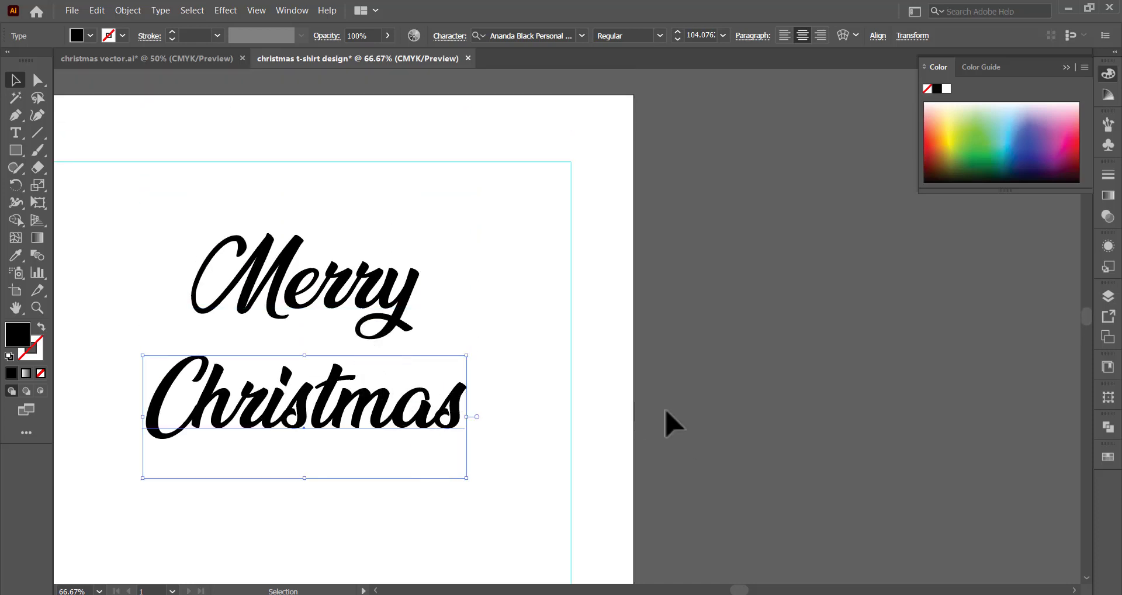
Step: Move Christmas and Merry down-left on the artboard, then switch to christmas vector.ai
{"action": "left_click", "coordinate": [347, 305]}
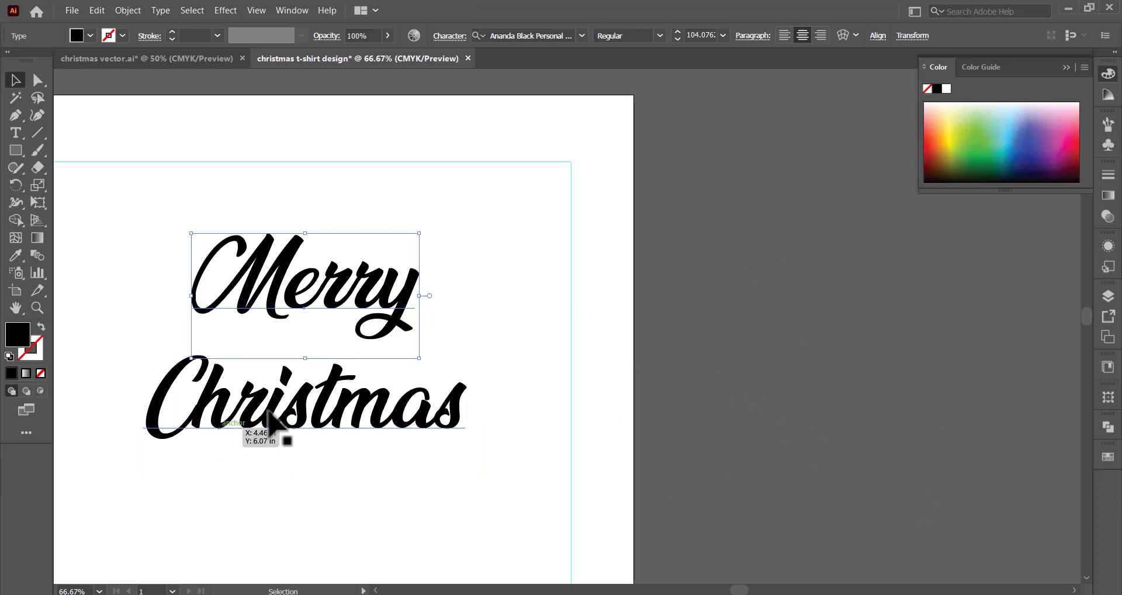
{"action": "left_click_drag", "start_coordinate": [265, 409], "coordinate": [249, 479]}
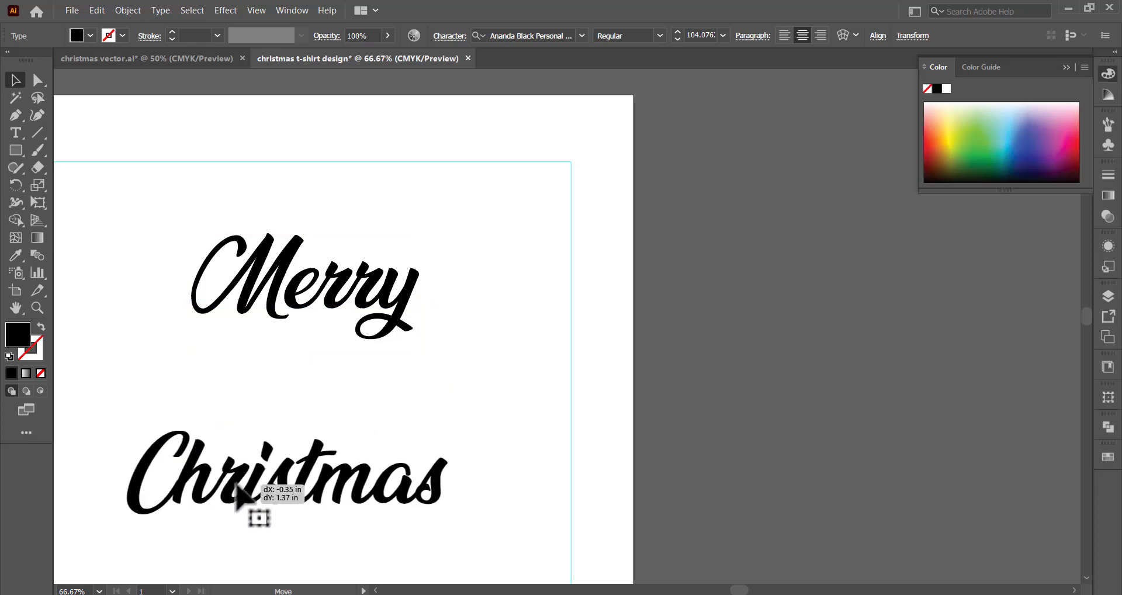
{"action": "left_click_drag", "start_coordinate": [249, 295], "coordinate": [218, 338]}
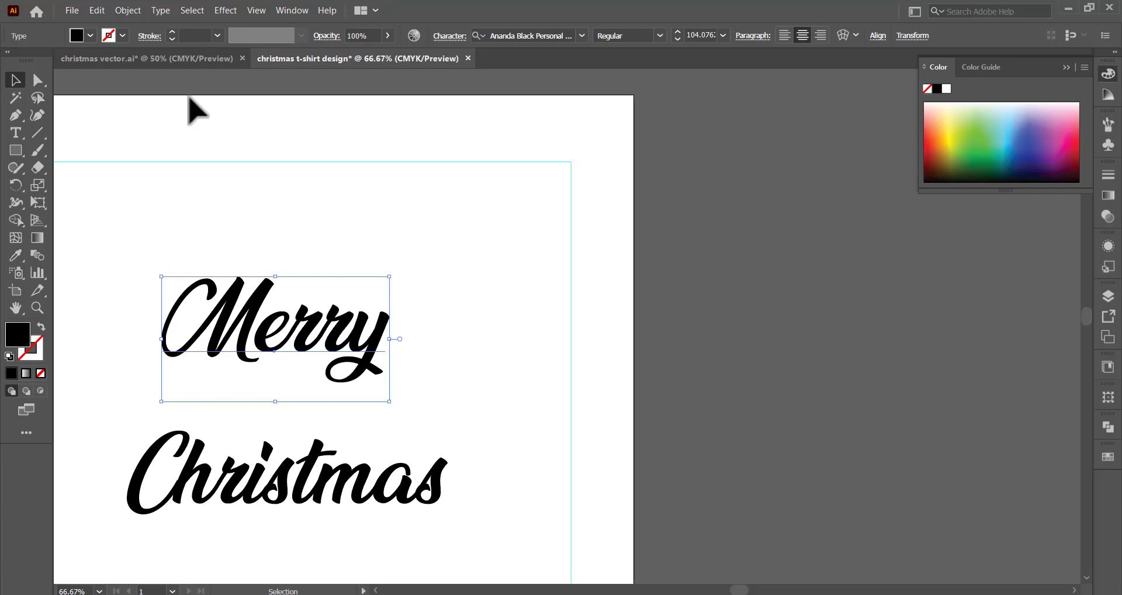
{"action": "left_click", "coordinate": [154, 56]}
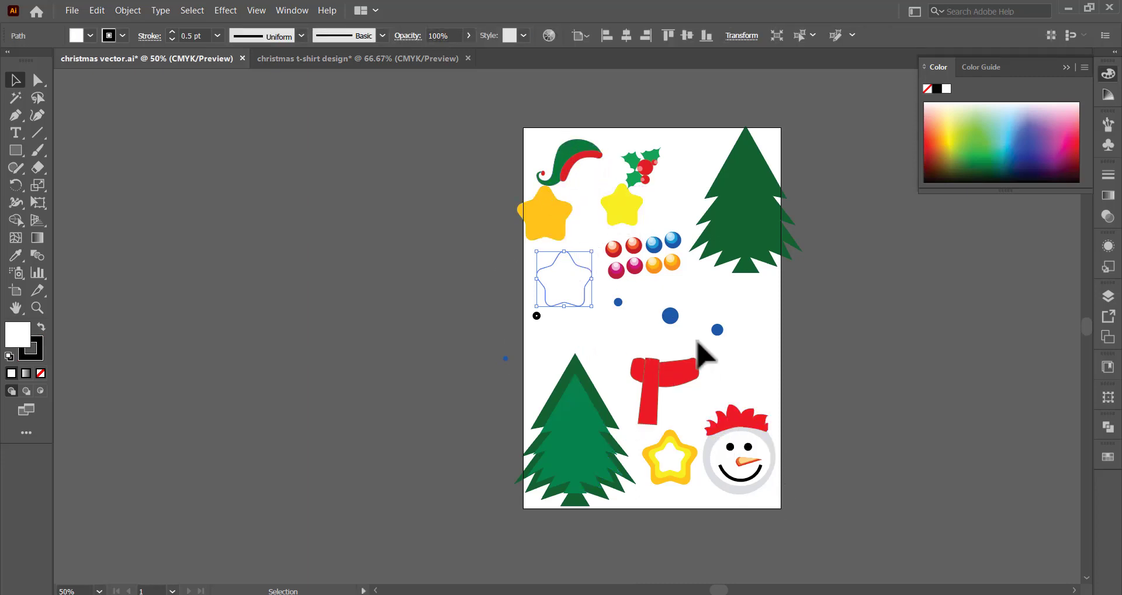
Step: Copy the elf hat onto the t-shirt design's pasteboard beside the artboard
{"action": "left_click", "coordinate": [624, 199]}
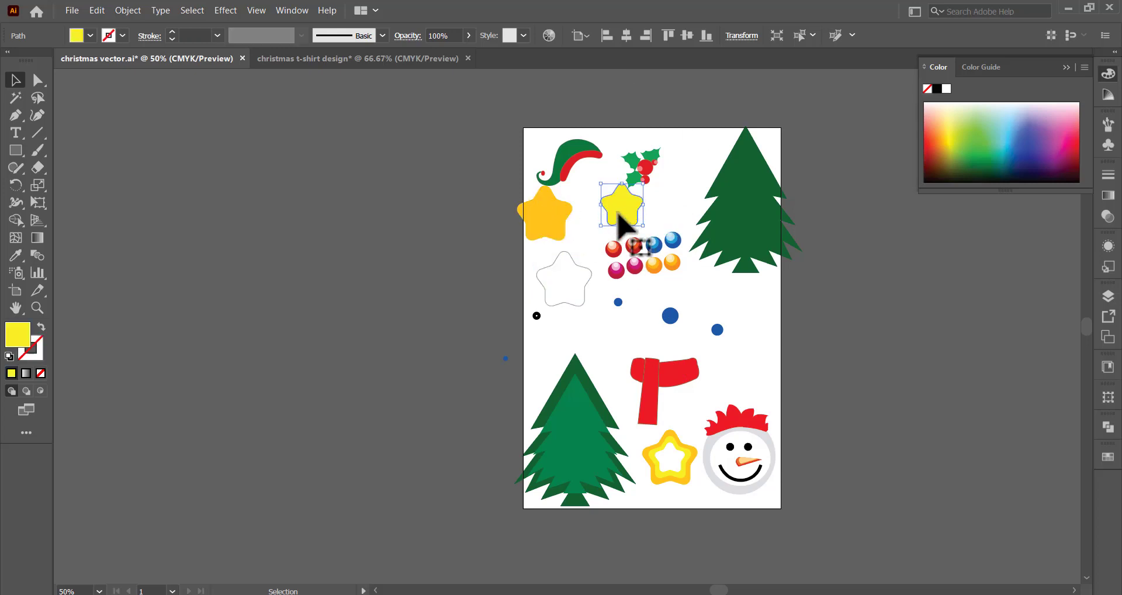
{"action": "key", "text": "ctrl+Tab"}
{"action": "left_click_drag", "start_coordinate": [560, 319], "coordinate": [664, 149]}
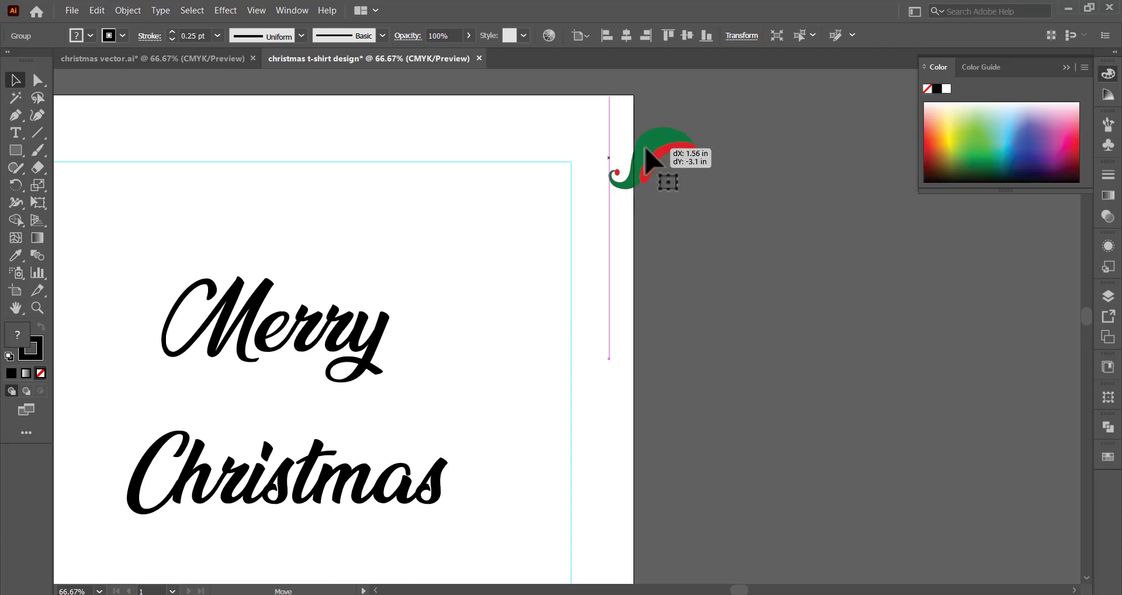
Step: Copy the orange, white and yellow stars and the holly to the right of the t-shirt artboard
{"action": "left_click", "coordinate": [248, 62]}
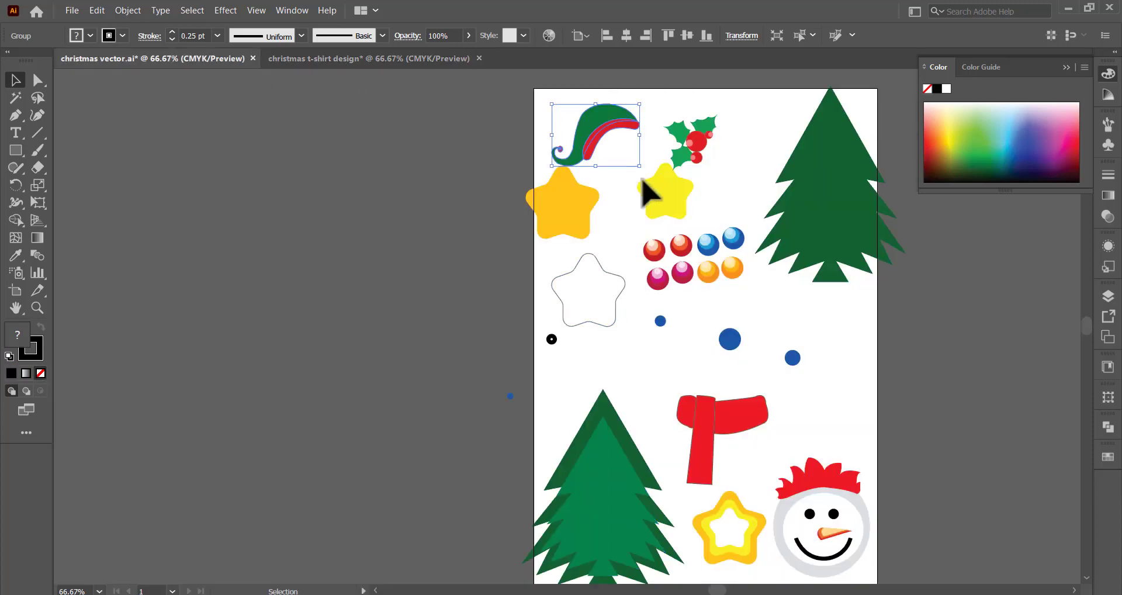
{"action": "left_click", "coordinate": [579, 223], "text": "shift"}
{"action": "left_click", "coordinate": [575, 210]}
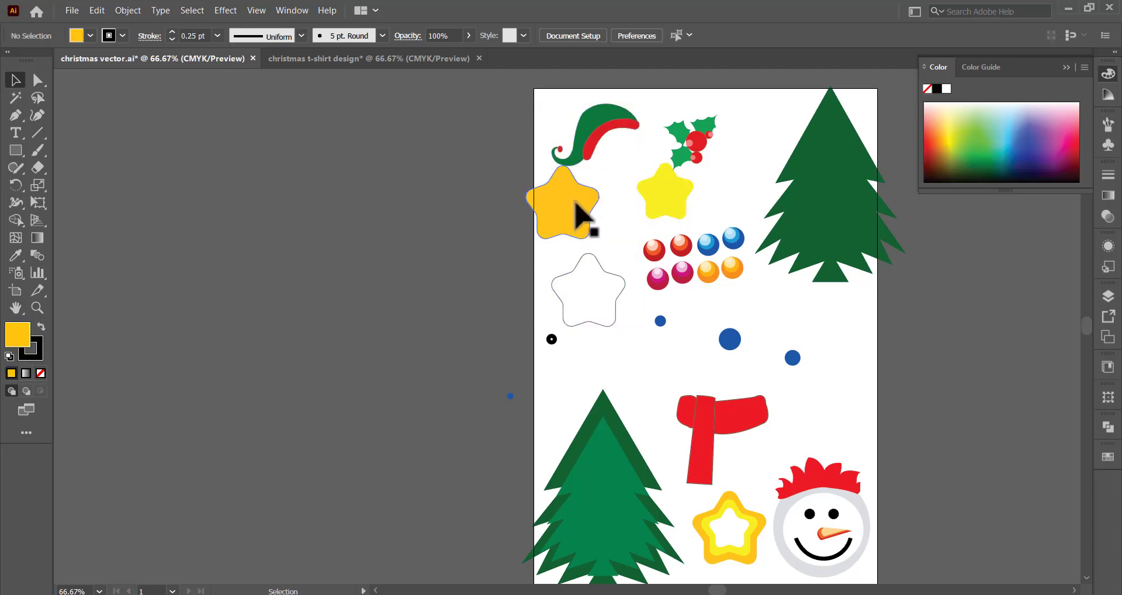
{"action": "left_click", "coordinate": [581, 310], "text": "shift"}
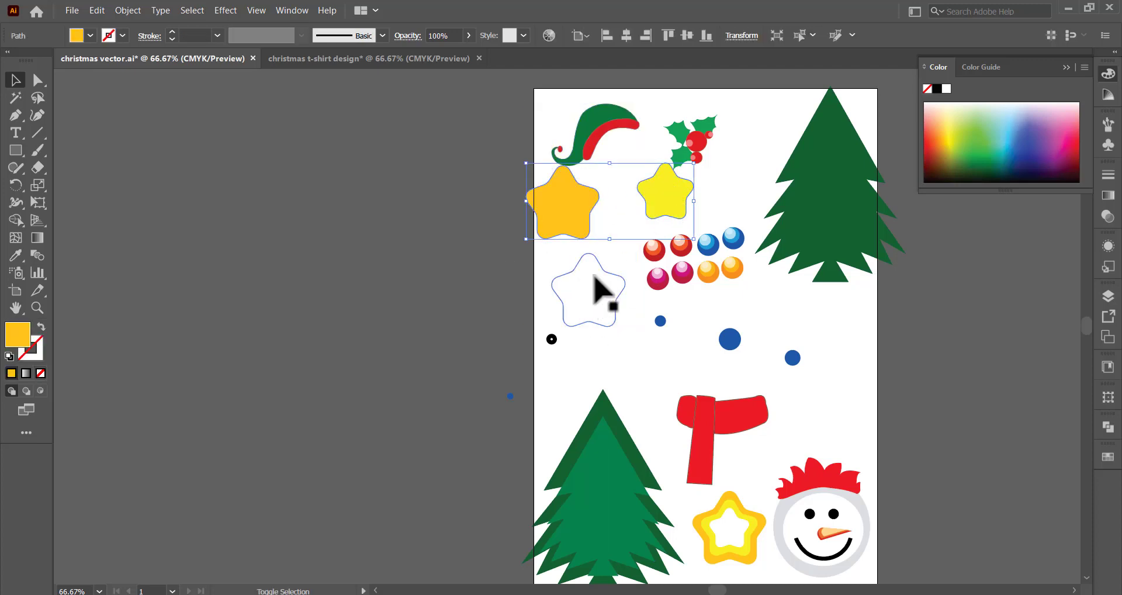
{"action": "left_click", "coordinate": [701, 134], "text": "shift"}
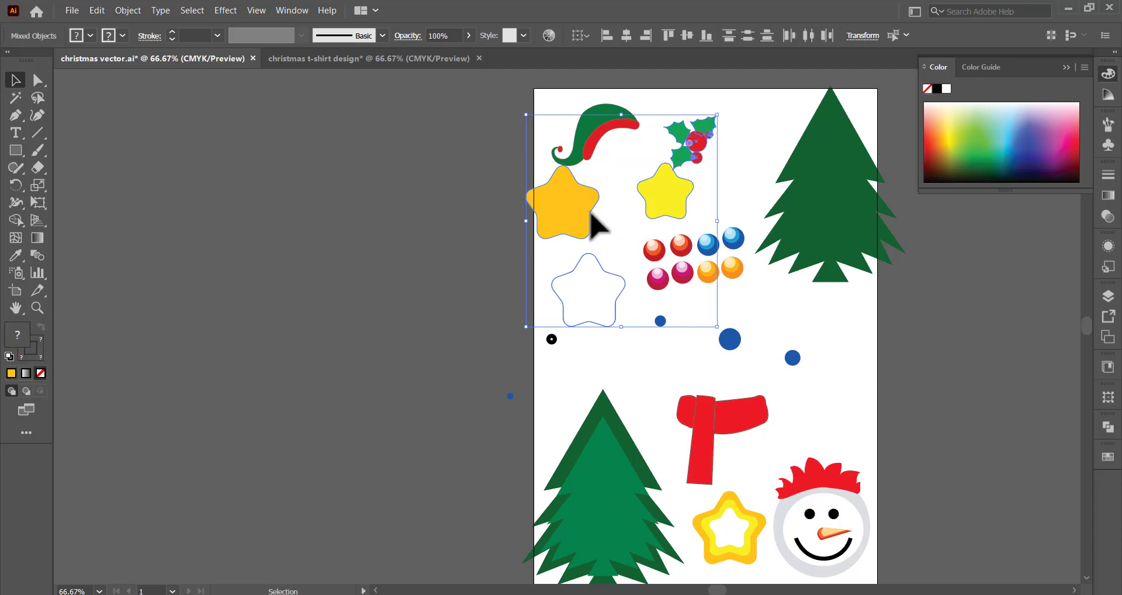
{"action": "left_click_drag", "start_coordinate": [568, 216], "coordinate": [526, 219]}
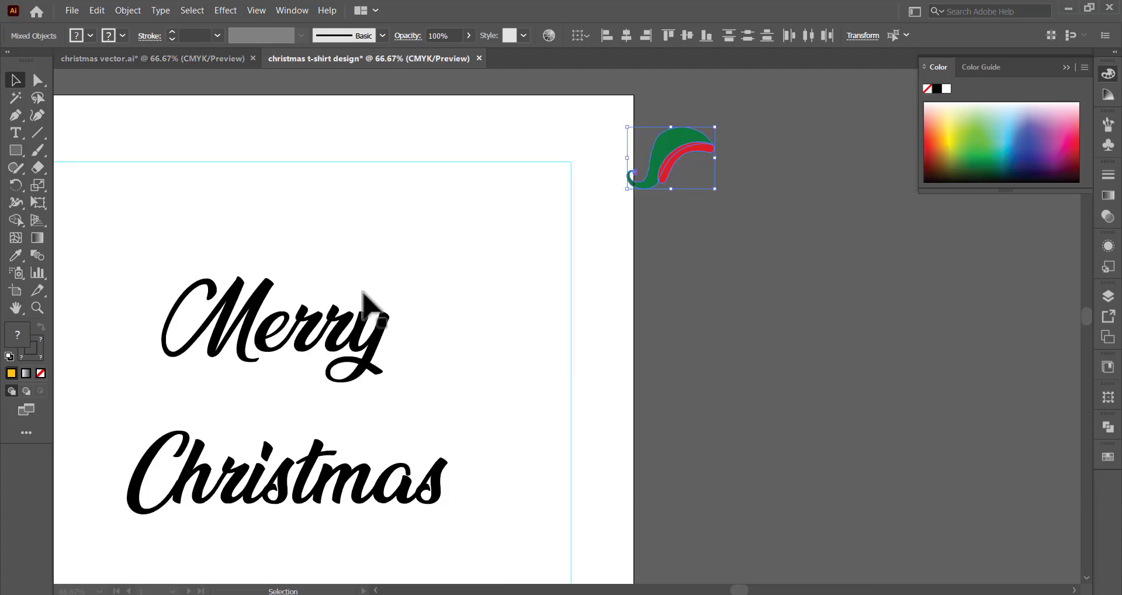
{"action": "left_click_drag", "start_coordinate": [280, 53], "coordinate": [623, 304]}
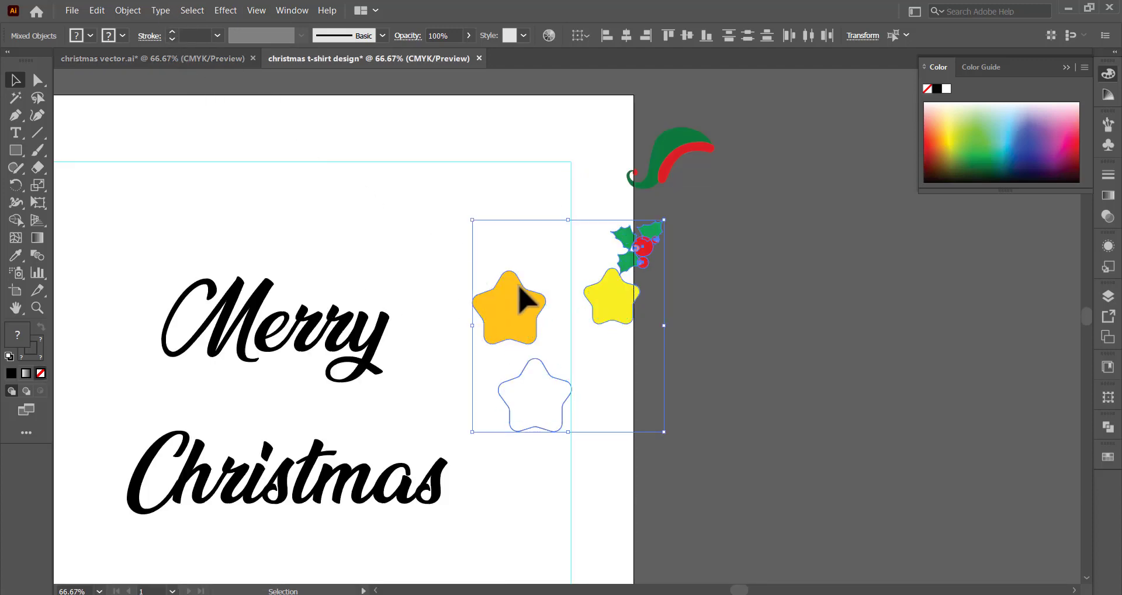
{"action": "left_click_drag", "start_coordinate": [472, 320], "coordinate": [654, 298]}
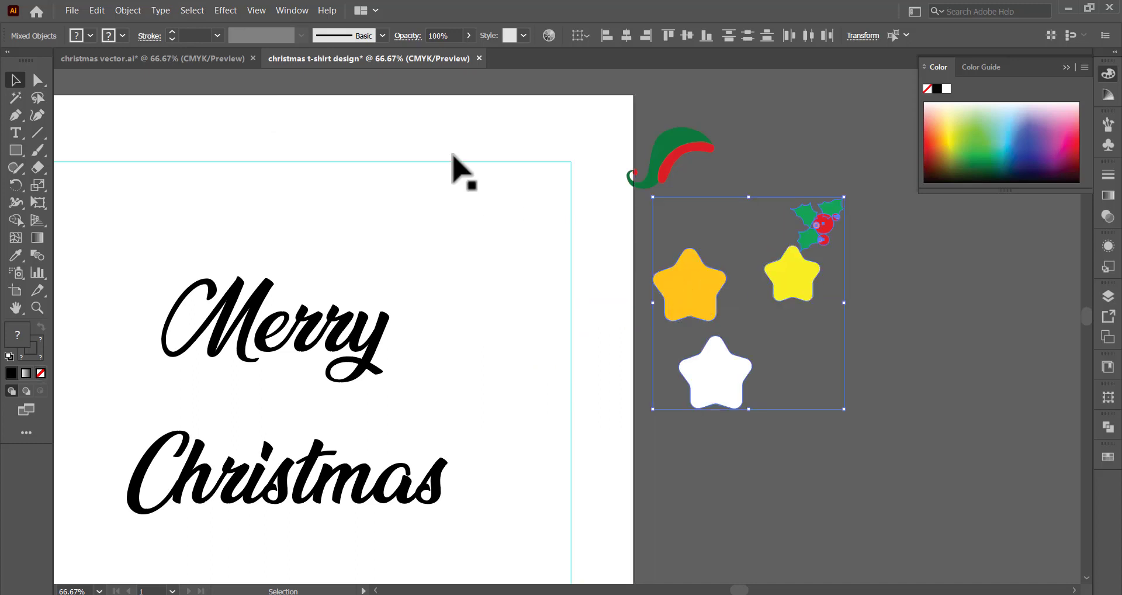
{"action": "left_click", "coordinate": [748, 114]}
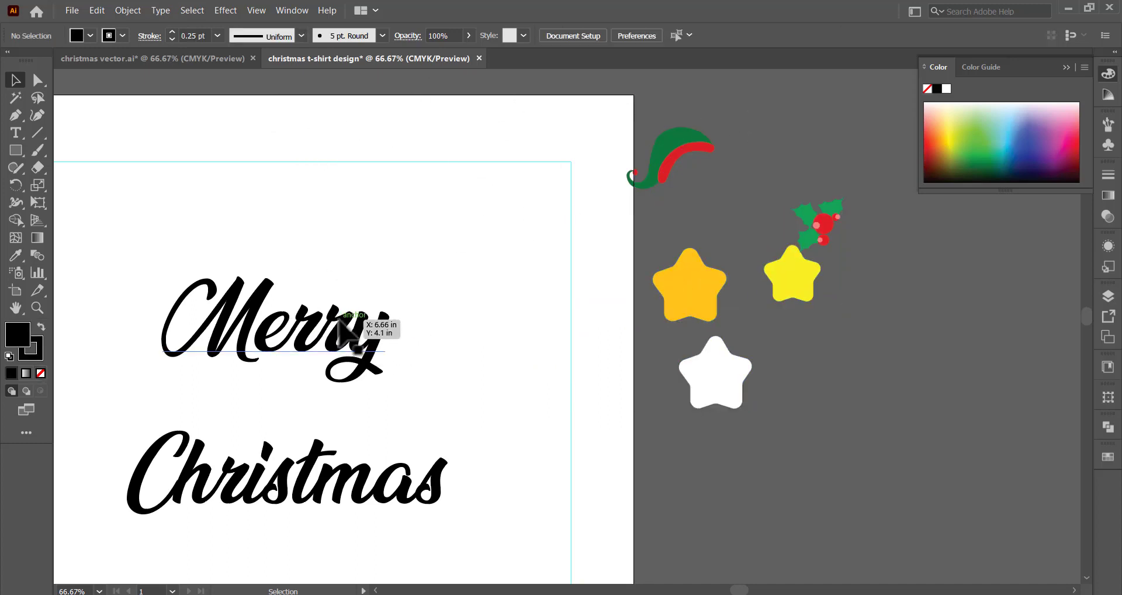
Step: Draw an unfilled Pen curve under Merry from the M's tail to the y's tail
{"action": "scroll", "coordinate": [328, 330], "scroll_direction": "up", "scroll_amount": 1}
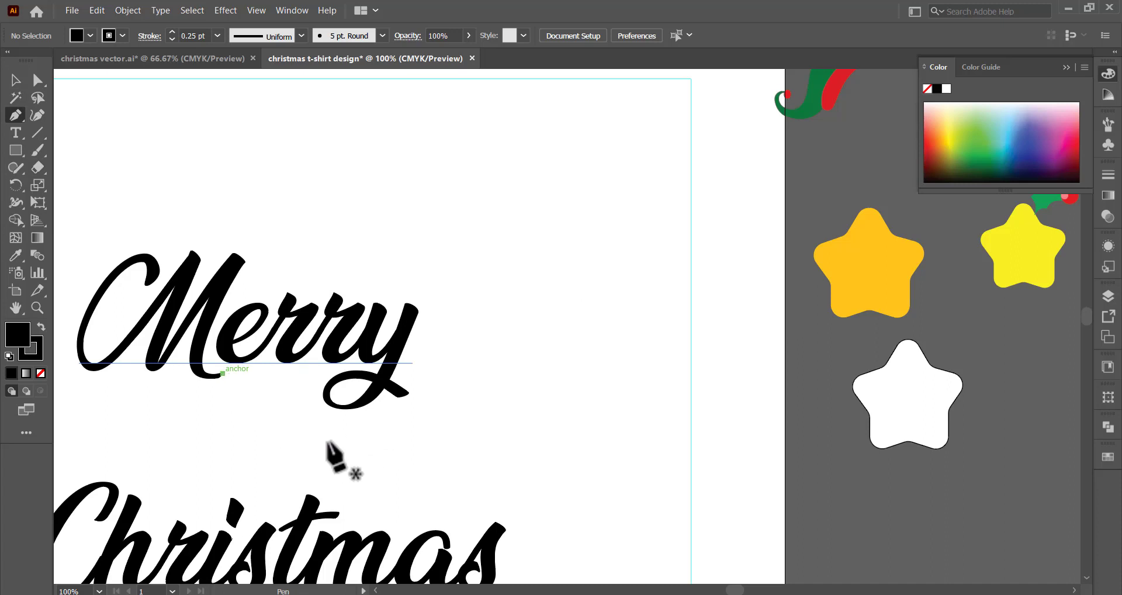
{"action": "left_click", "coordinate": [222, 372]}
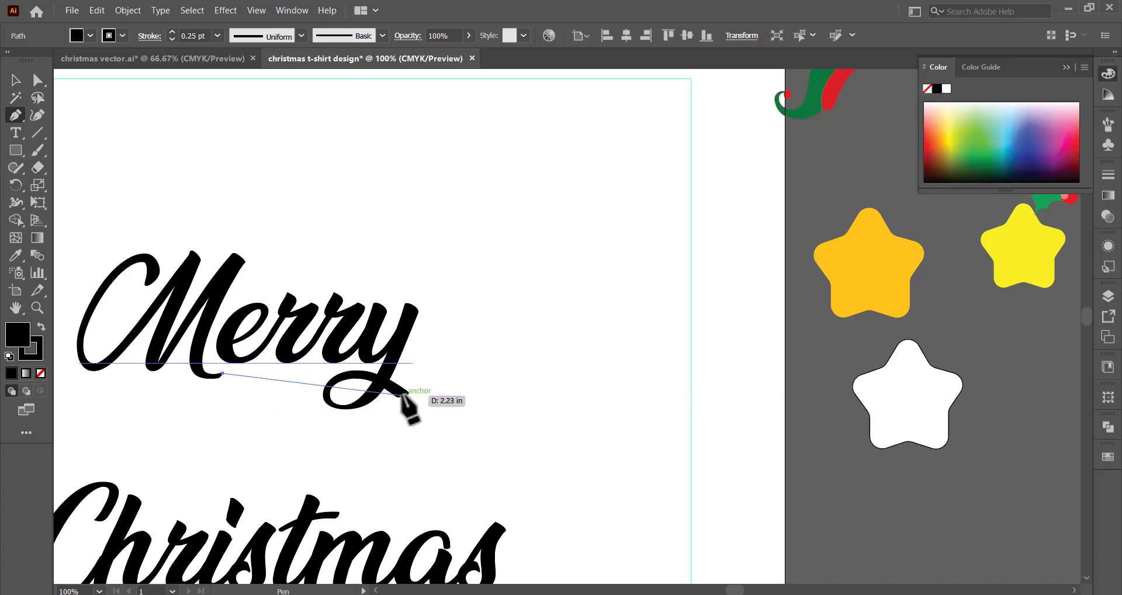
{"action": "left_click_drag", "start_coordinate": [404, 394], "coordinate": [468, 295]}
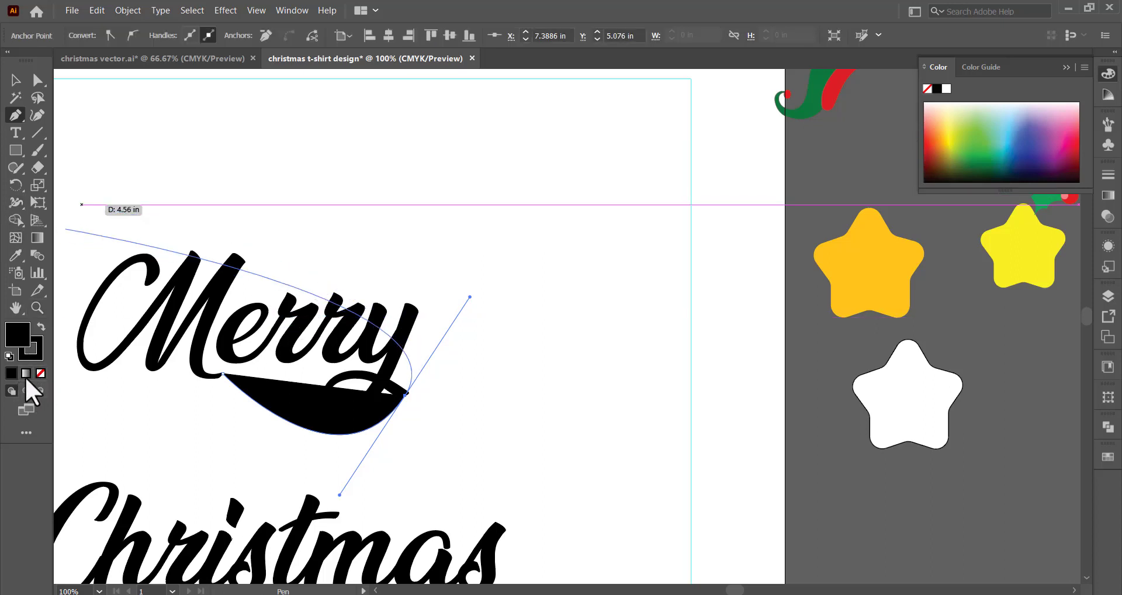
{"action": "left_click", "coordinate": [40, 373]}
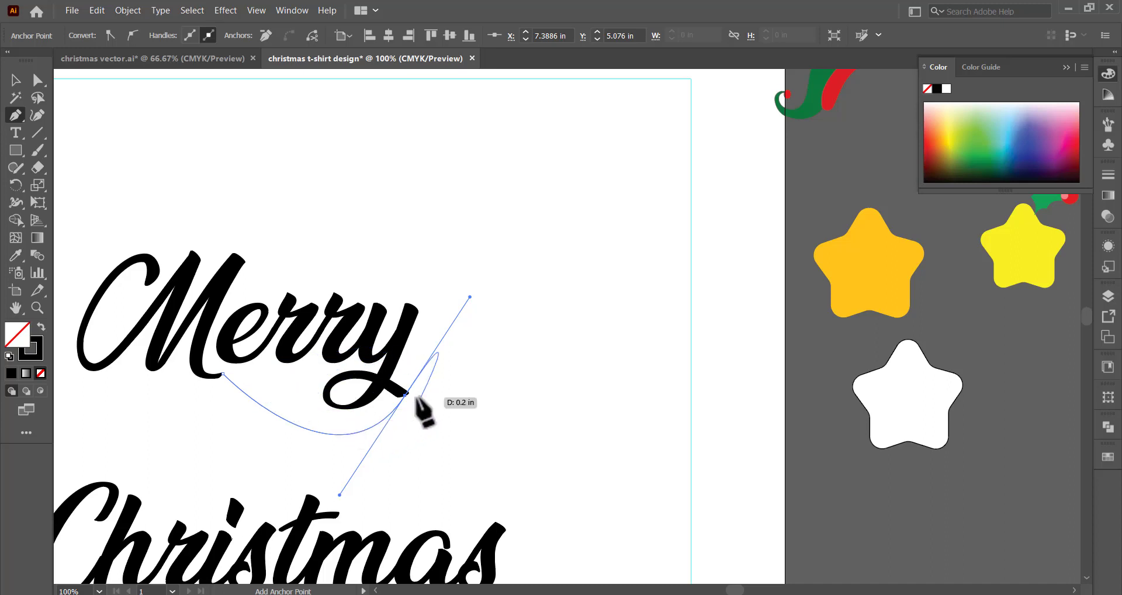
{"action": "left_click_drag", "start_coordinate": [406, 395], "coordinate": [459, 397]}
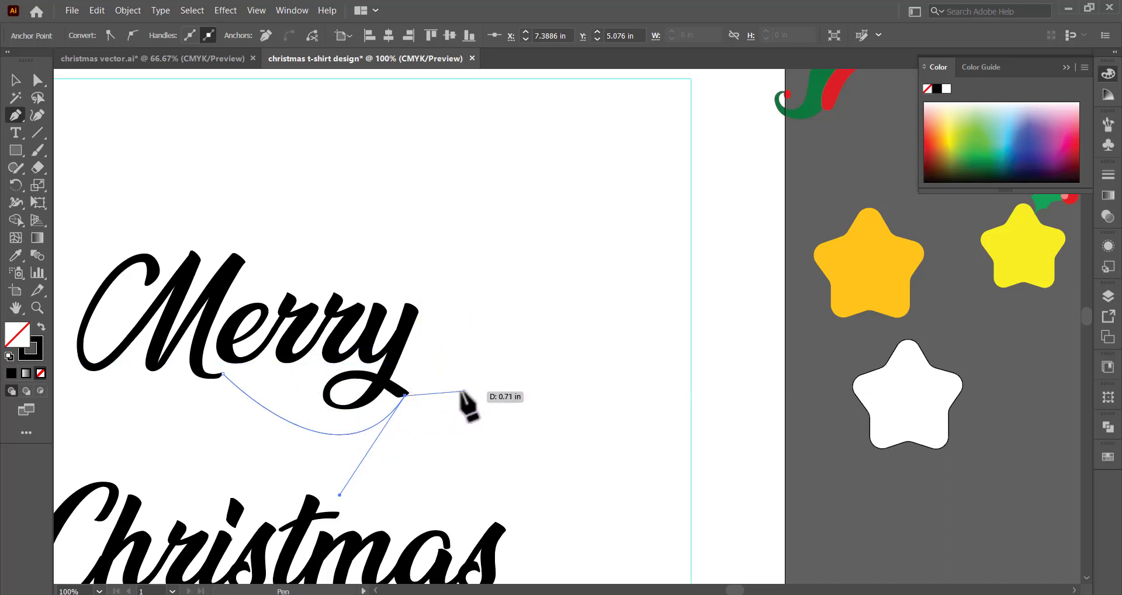
{"action": "left_click_drag", "start_coordinate": [395, 412], "coordinate": [404, 397]}
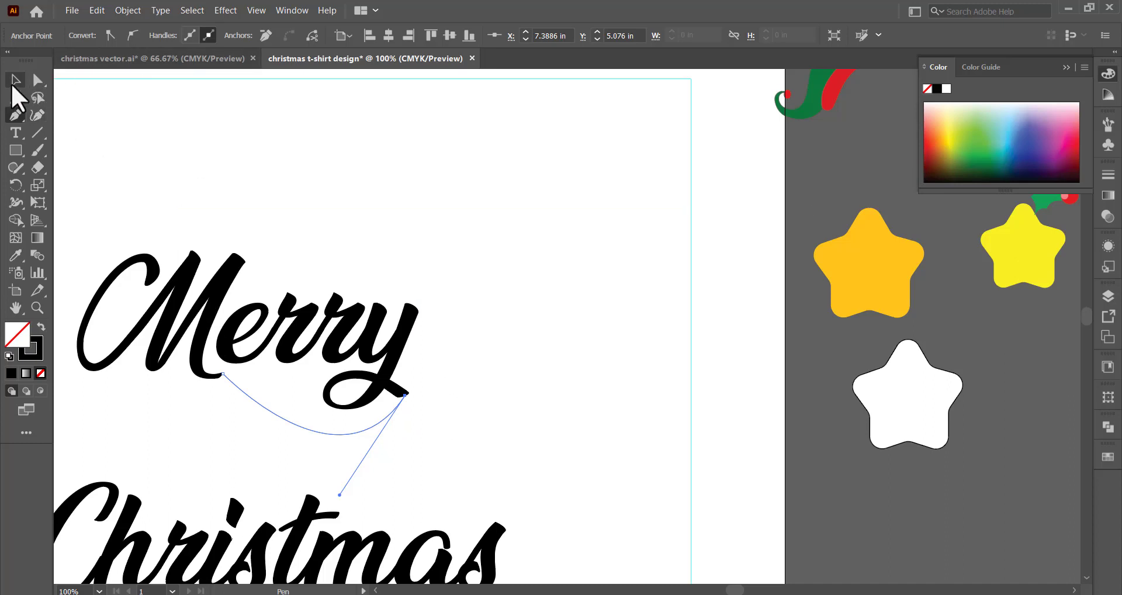
{"action": "left_click", "coordinate": [15, 80]}
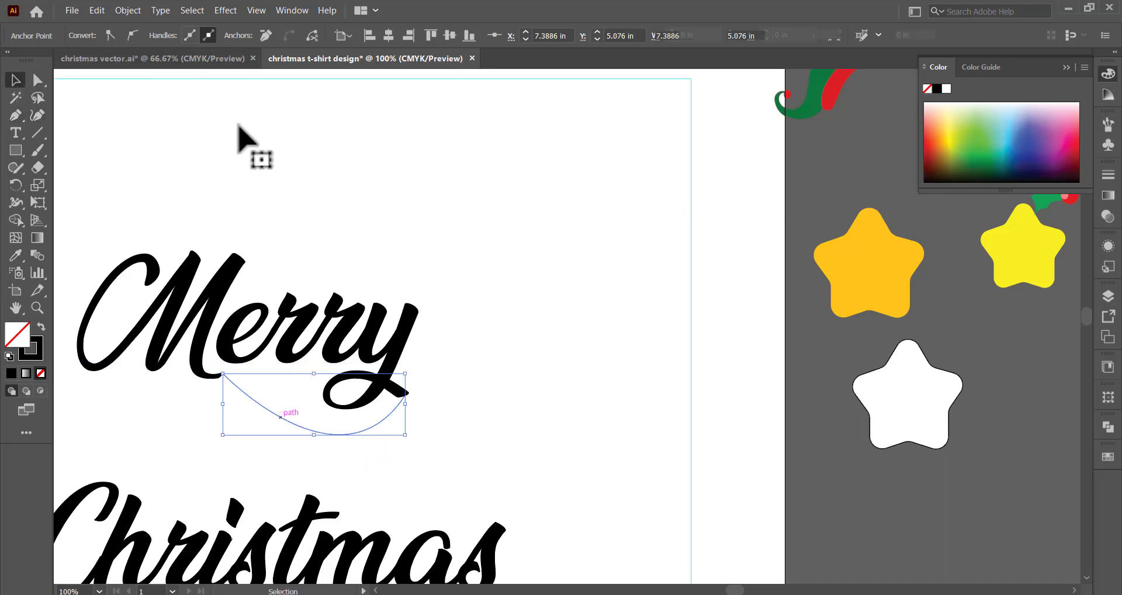
Step: Give the swash curve a 6 pt black stroke with round caps
{"action": "left_click", "coordinate": [380, 263]}
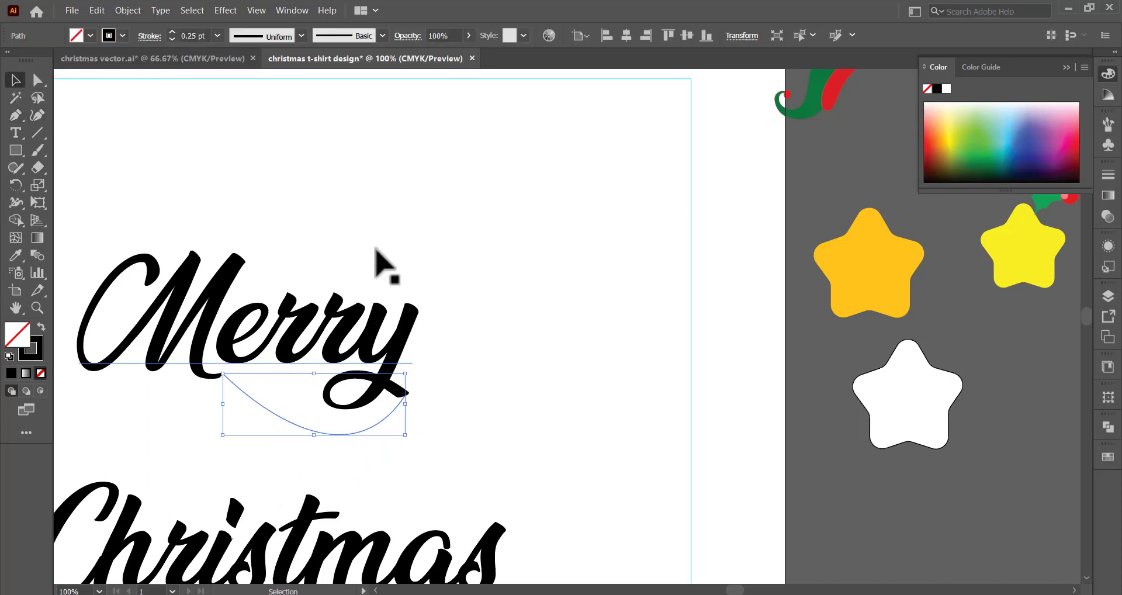
{"action": "left_click", "coordinate": [258, 403]}
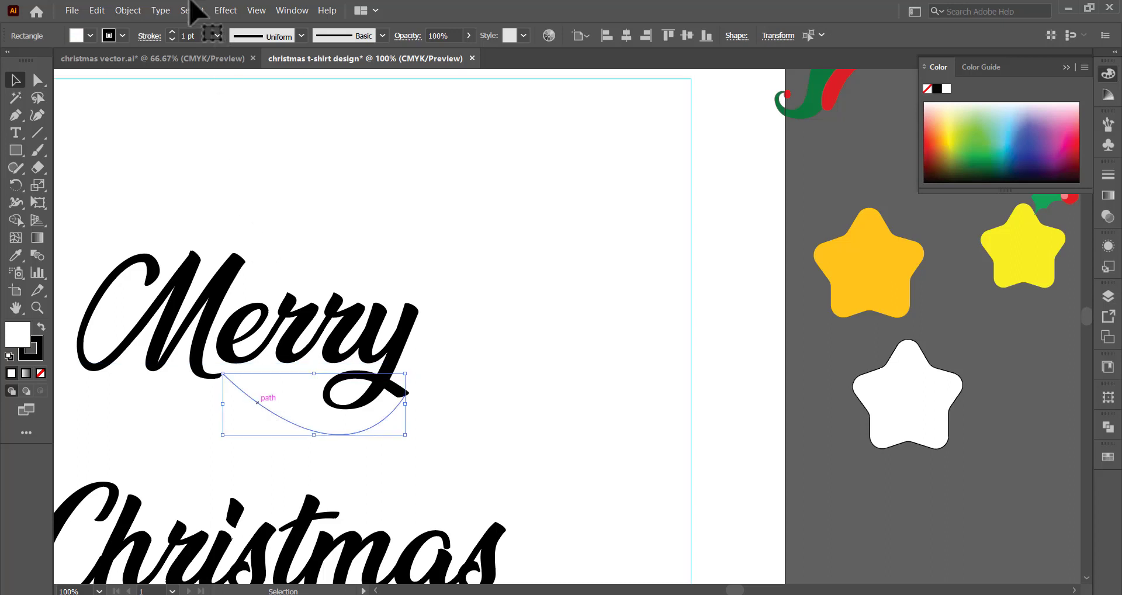
{"action": "left_click", "coordinate": [171, 33]}
{"action": "left_click", "coordinate": [171, 32]}
{"action": "type", "text": "6"}
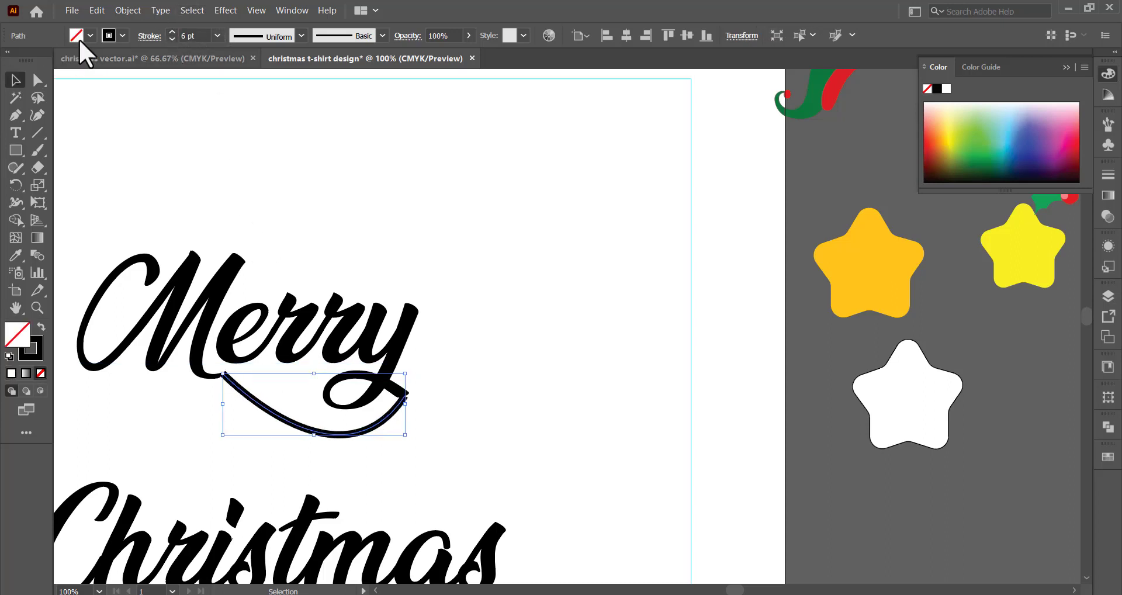
{"action": "left_click", "coordinate": [149, 36]}
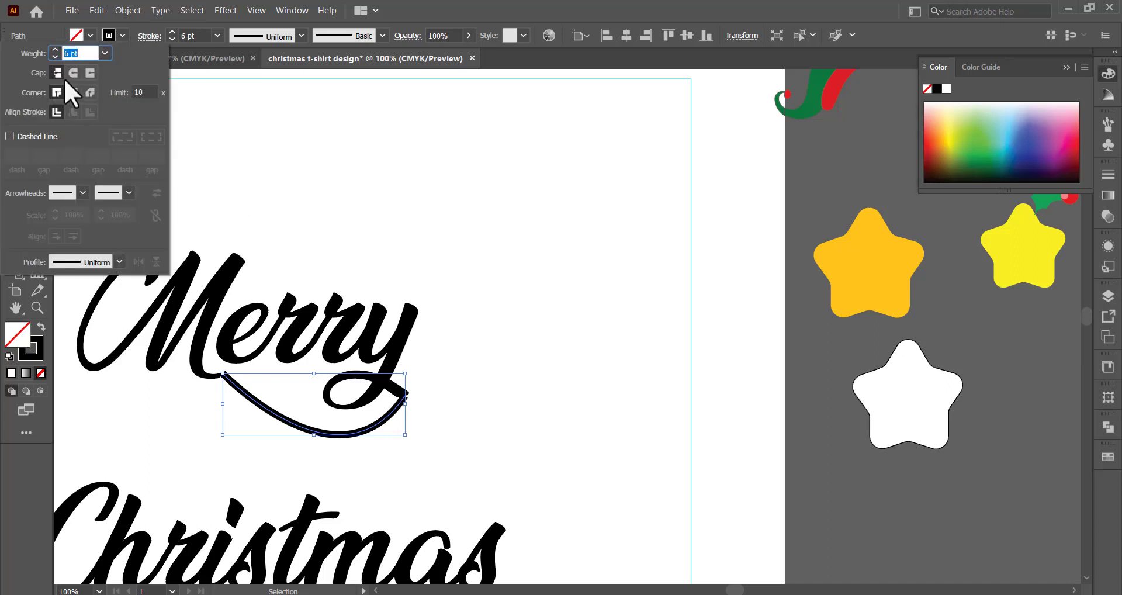
{"action": "left_click", "coordinate": [68, 74]}
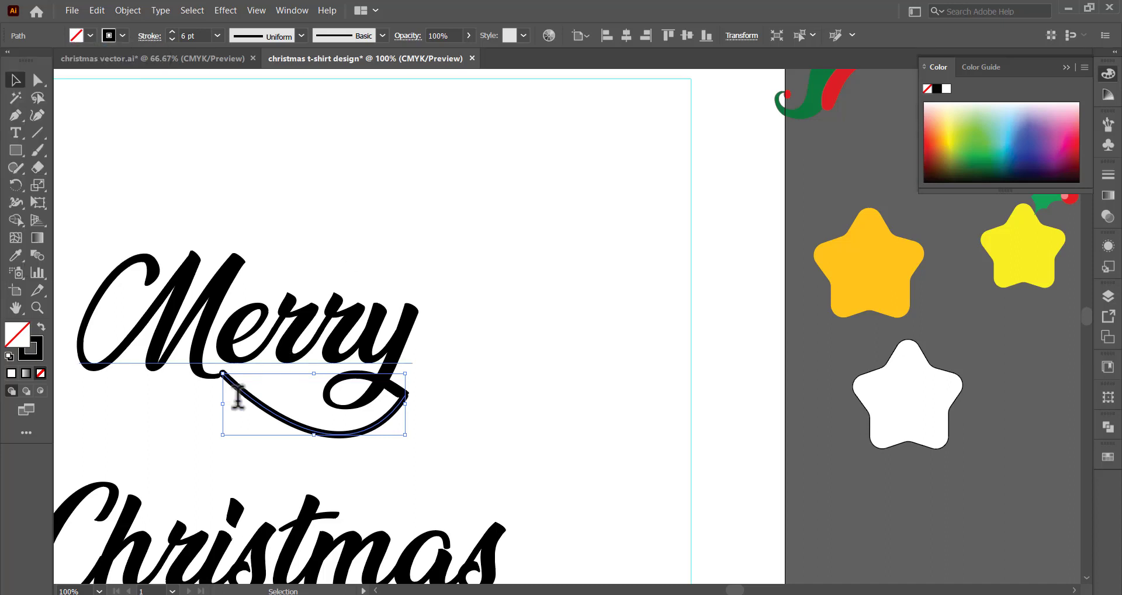
{"action": "left_click", "coordinate": [425, 387]}
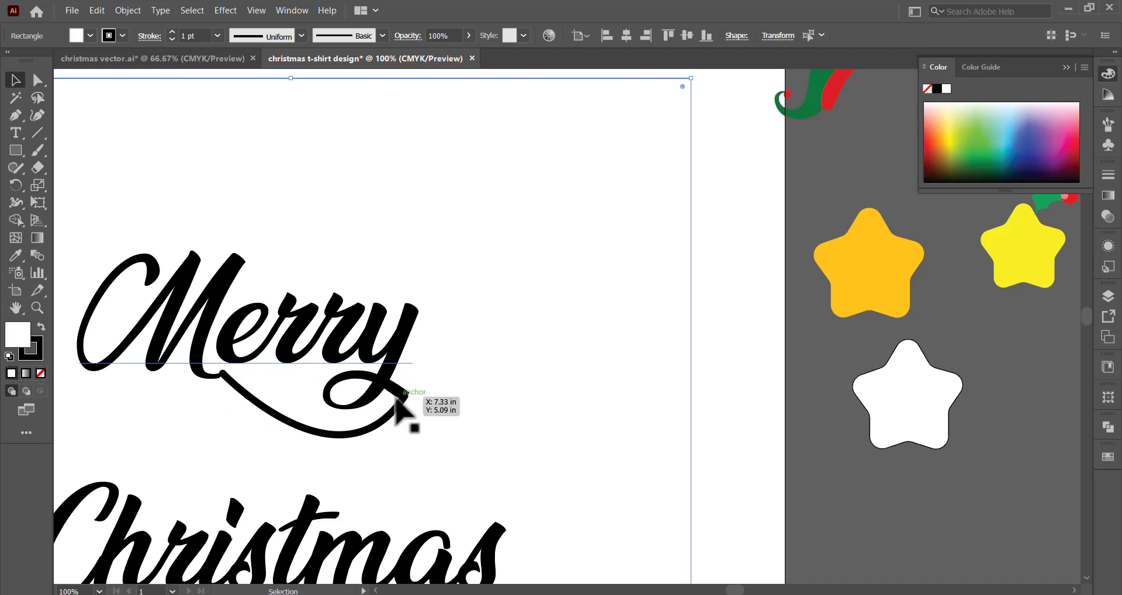
Step: Reshape the y's tail end with the Direct Selection tool
{"action": "scroll", "coordinate": [422, 383], "scroll_direction": "up", "scroll_amount": 1}
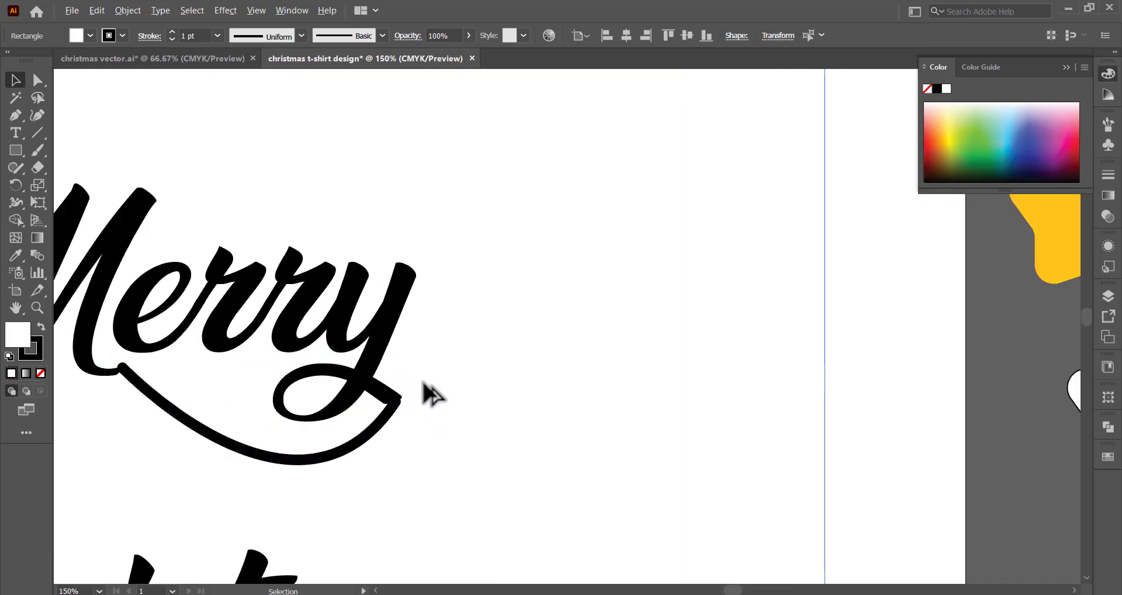
{"action": "scroll", "coordinate": [422, 383], "scroll_direction": "up", "scroll_amount": 1}
{"action": "scroll", "coordinate": [422, 383], "scroll_direction": "up", "scroll_amount": 1}
{"action": "scroll", "coordinate": [374, 432], "scroll_direction": "up", "scroll_amount": 1}
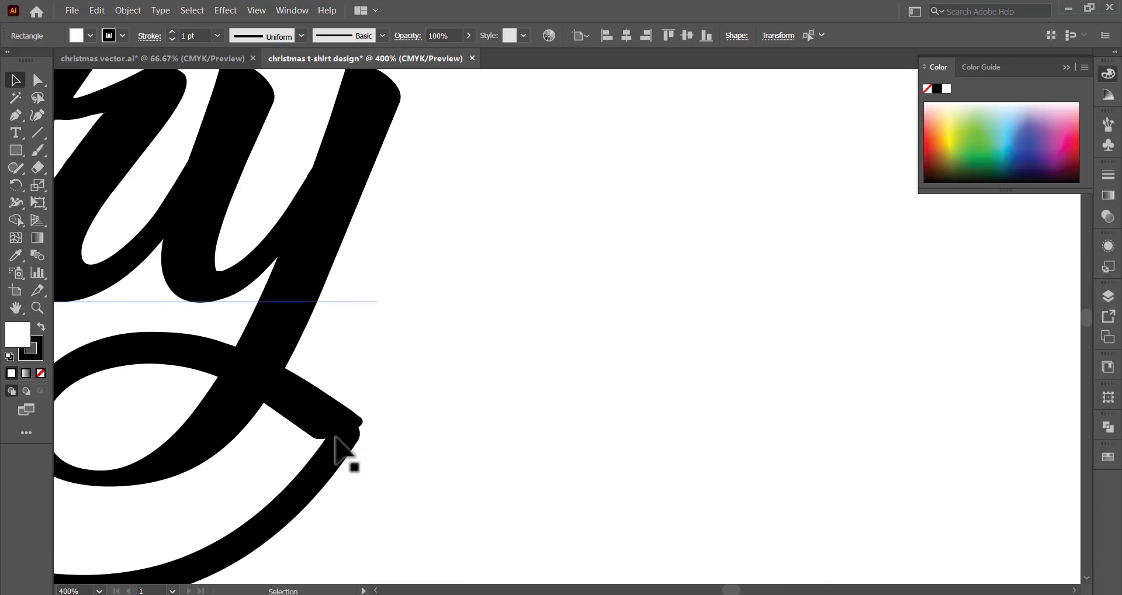
{"action": "left_click", "coordinate": [334, 435]}
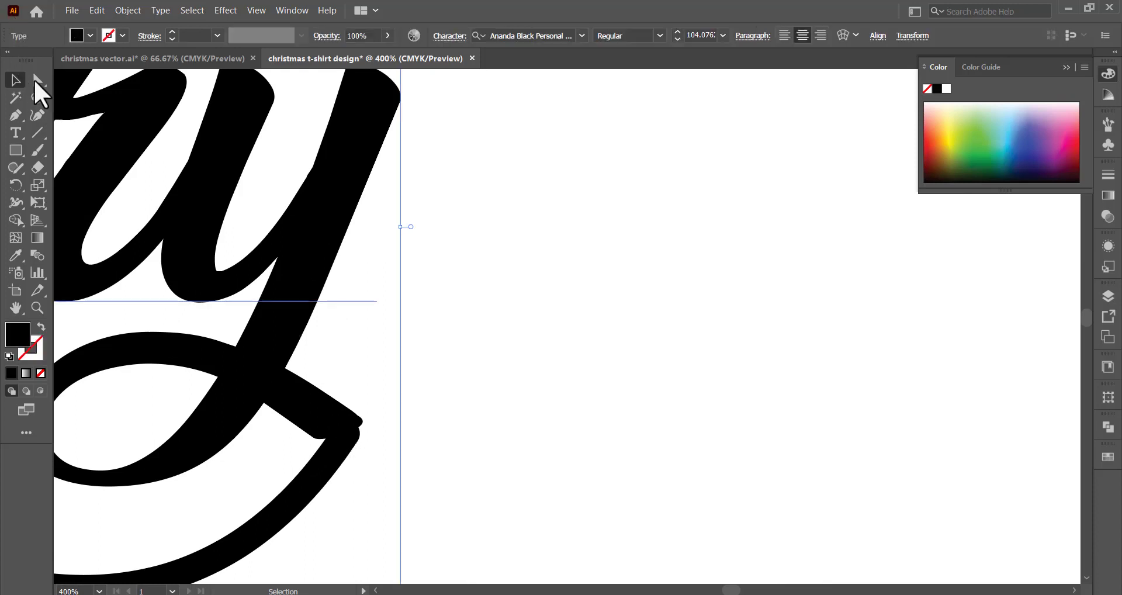
{"action": "key", "text": "a"}
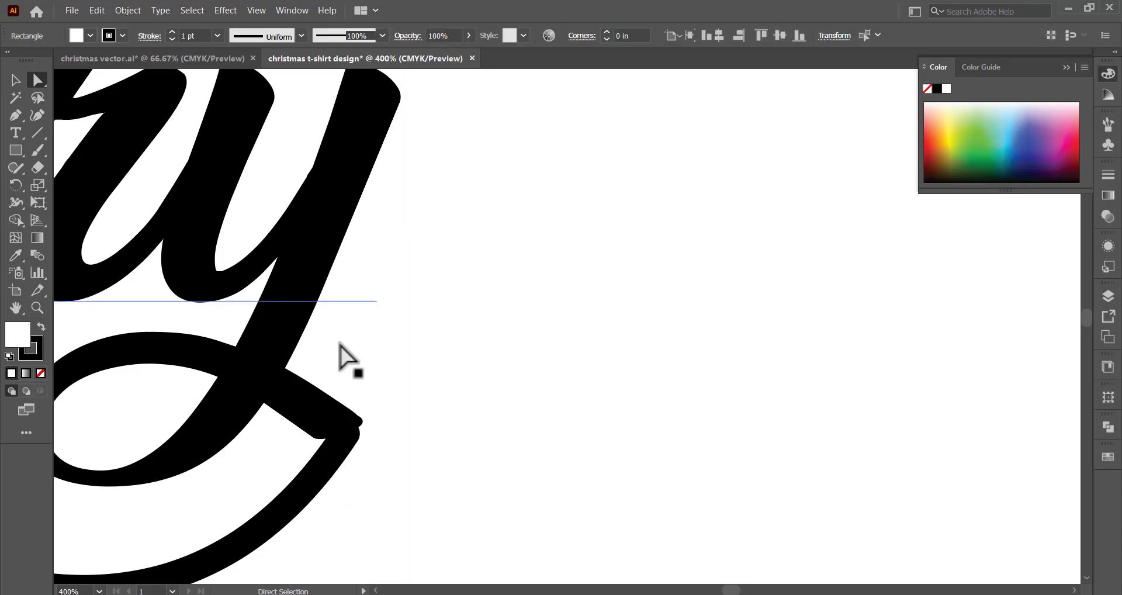
{"action": "key", "text": "ctrl+minus"}
{"action": "left_click_drag", "start_coordinate": [343, 337], "coordinate": [340, 336]}
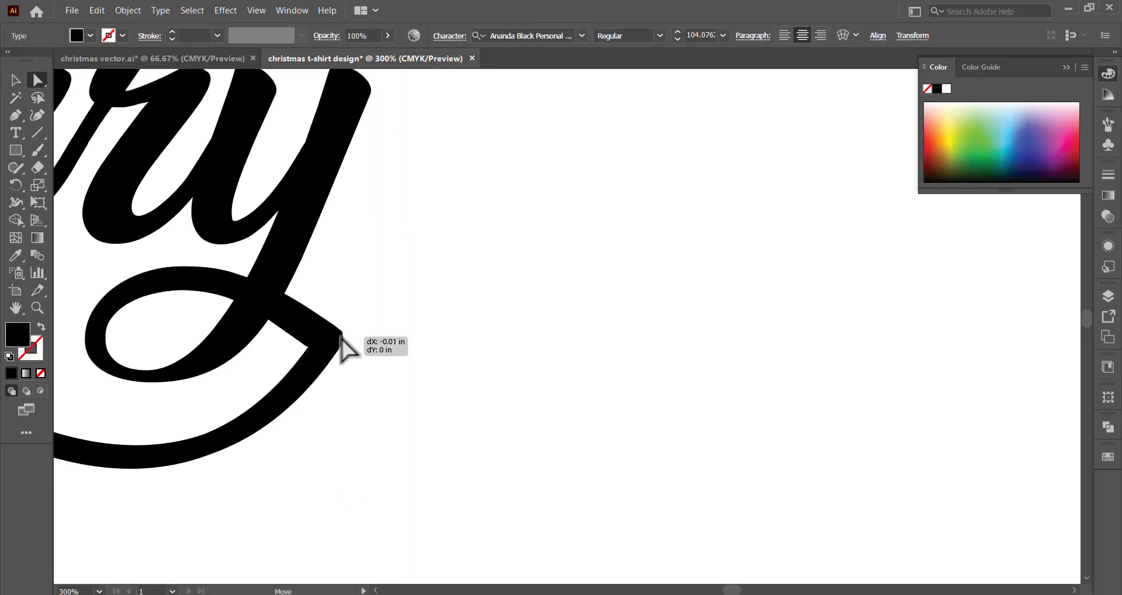
{"action": "left_click", "coordinate": [356, 338]}
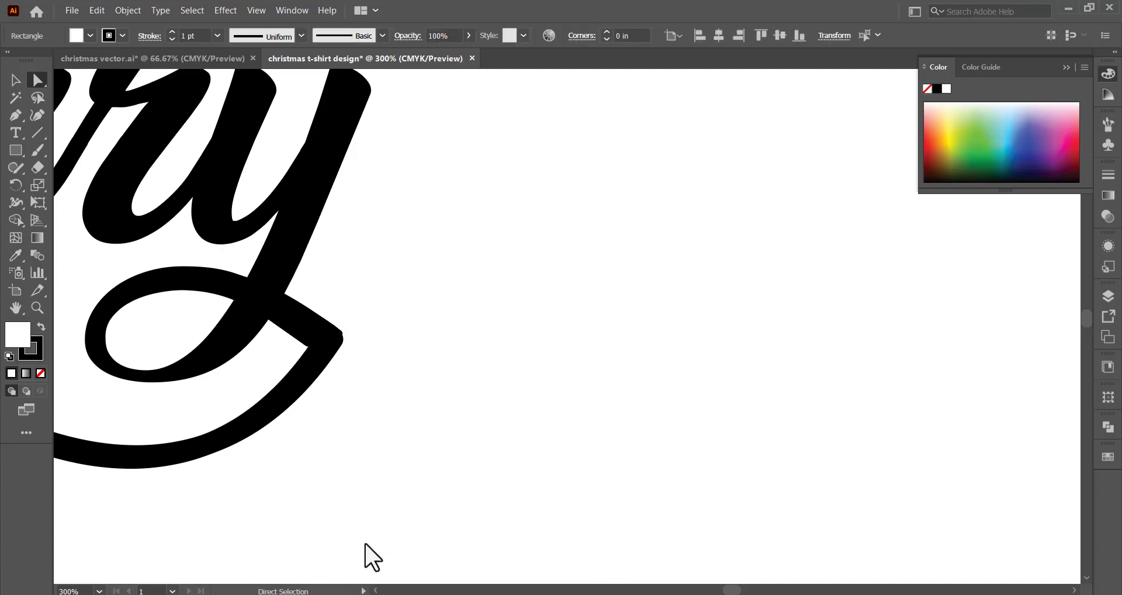
Step: Drag the swash's left anchor onto the M's stroke so it joins cleanly
{"action": "scroll", "coordinate": [372, 500], "scroll_direction": "down", "scroll_amount": 1}
{"action": "scroll", "coordinate": [363, 500], "scroll_direction": "down", "scroll_amount": 1}
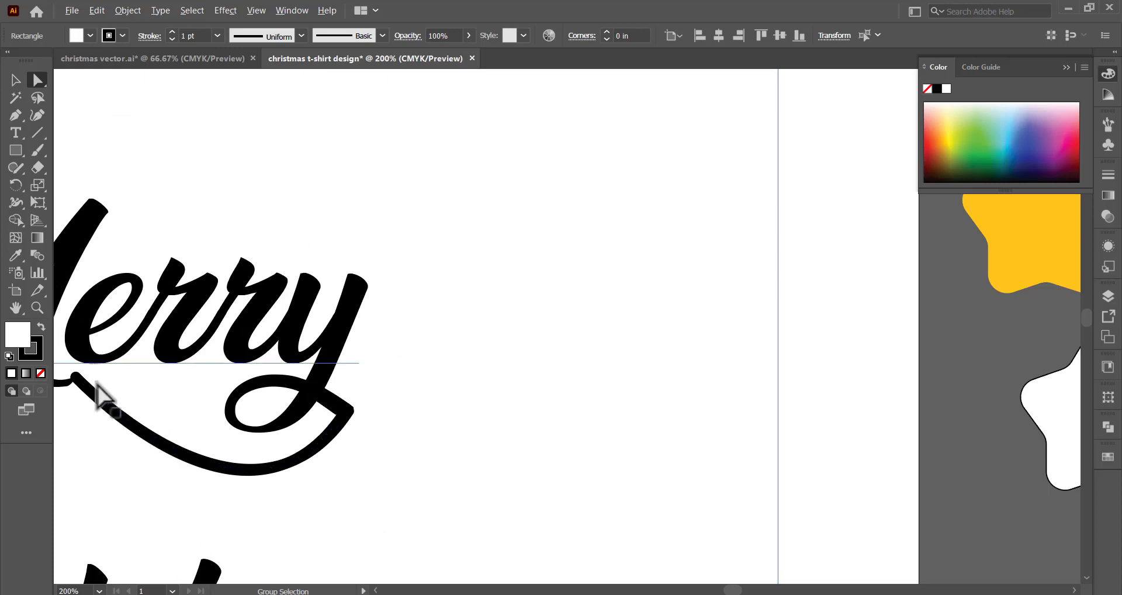
{"action": "left_click", "coordinate": [77, 378]}
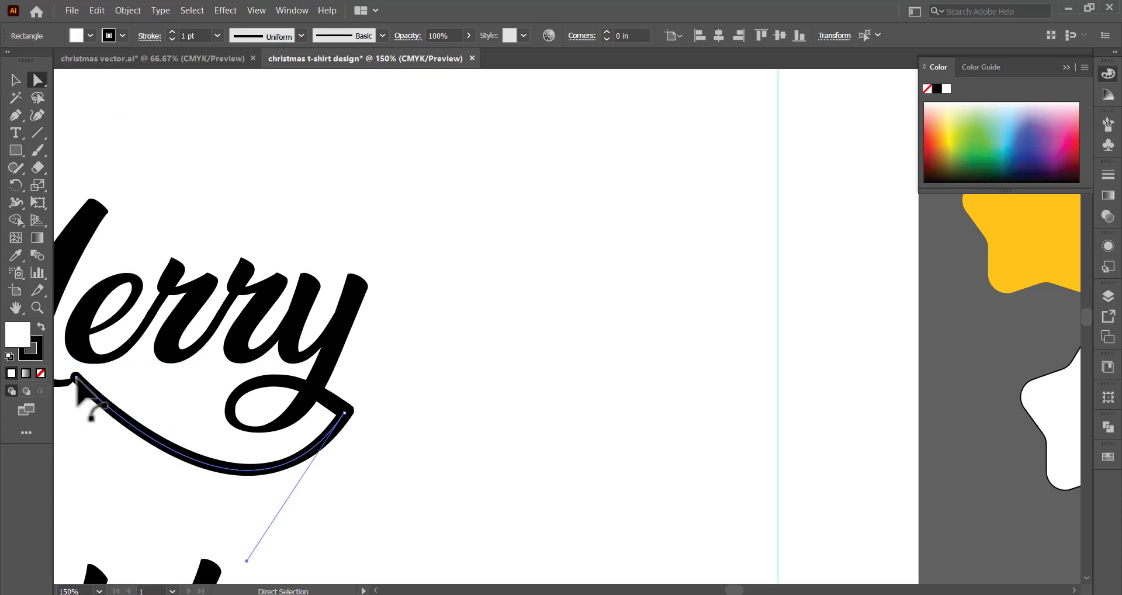
{"action": "left_click_drag", "start_coordinate": [76, 378], "coordinate": [75, 380]}
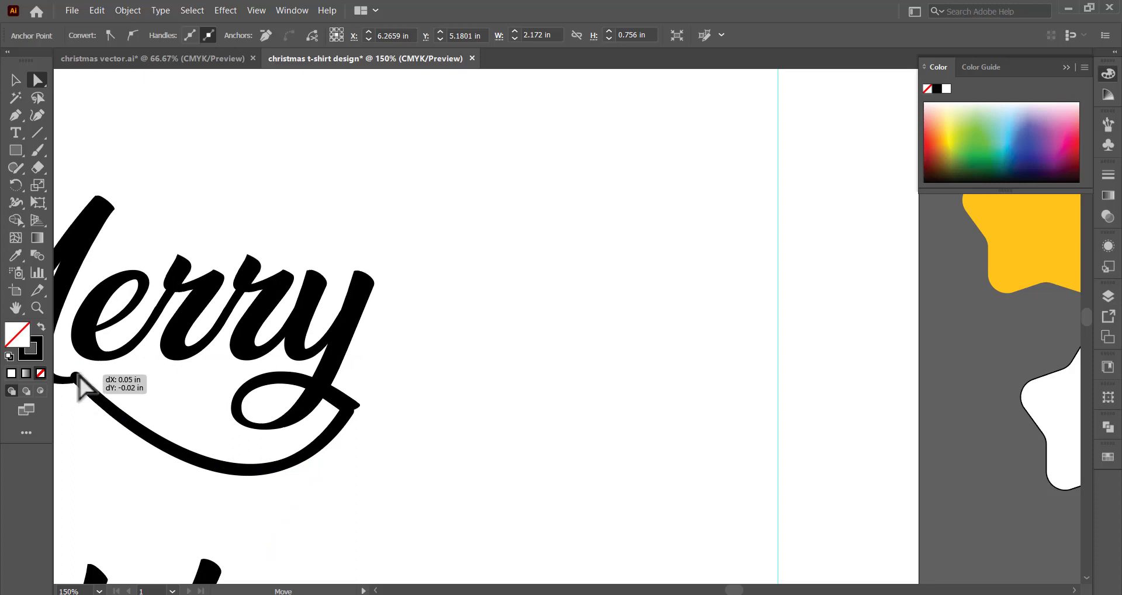
{"action": "key", "text": "ctrl+equal"}
{"action": "key", "text": "ctrl+equal"}
{"action": "key", "text": "ctrl+equal"}
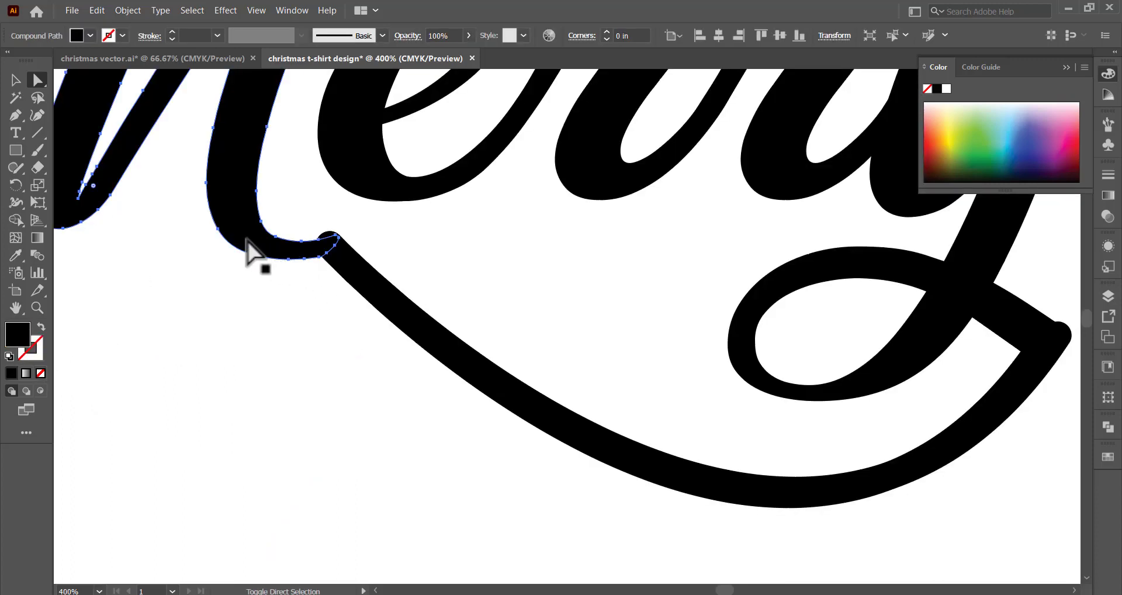
{"action": "left_click", "coordinate": [307, 274]}
{"action": "left_click", "coordinate": [638, 315]}
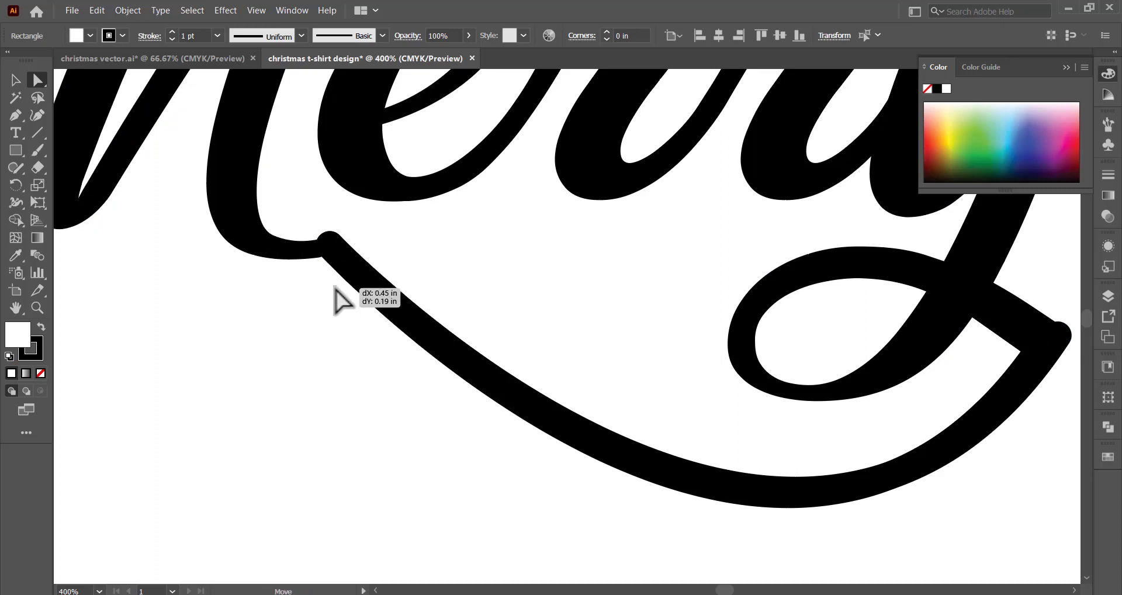
{"action": "left_click", "coordinate": [14, 85]}
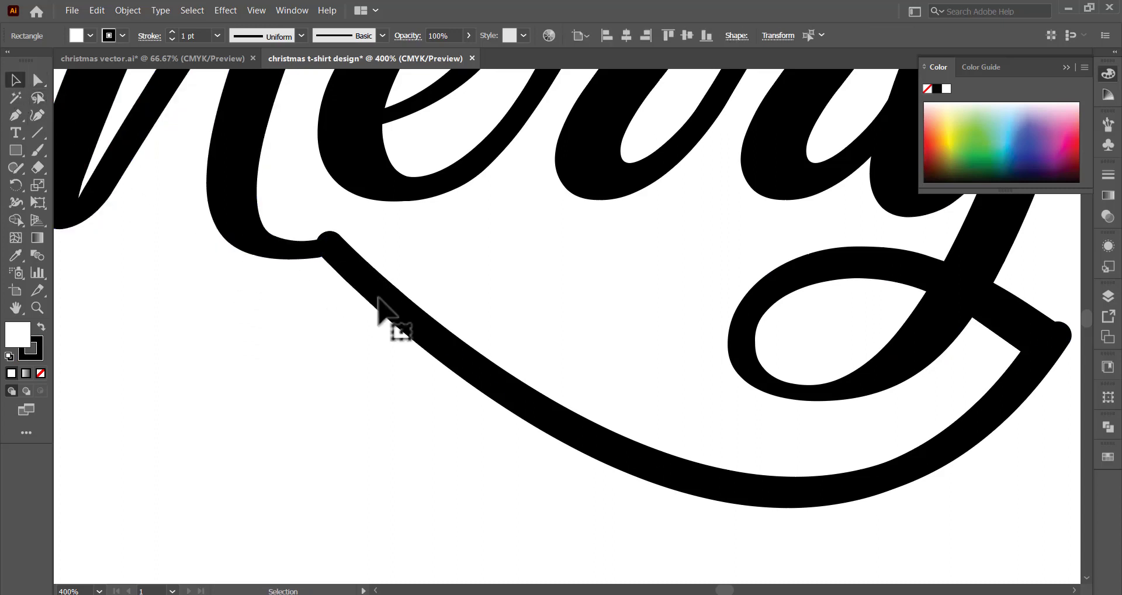
{"action": "scroll", "coordinate": [388, 314], "scroll_direction": "down", "scroll_amount": 6}
Step: Nudge the Merry group slightly down-right above Christmas, then return to christmas vector.ai
{"action": "left_click_drag", "start_coordinate": [445, 299], "coordinate": [445, 309]}
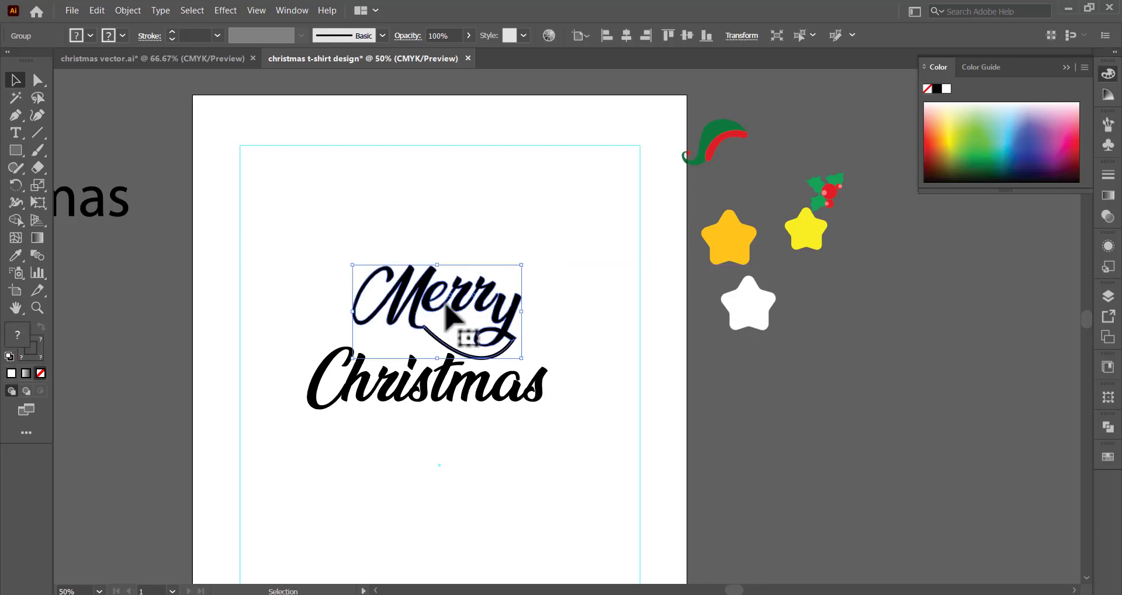
{"action": "left_click_drag", "start_coordinate": [432, 310], "coordinate": [429, 305]}
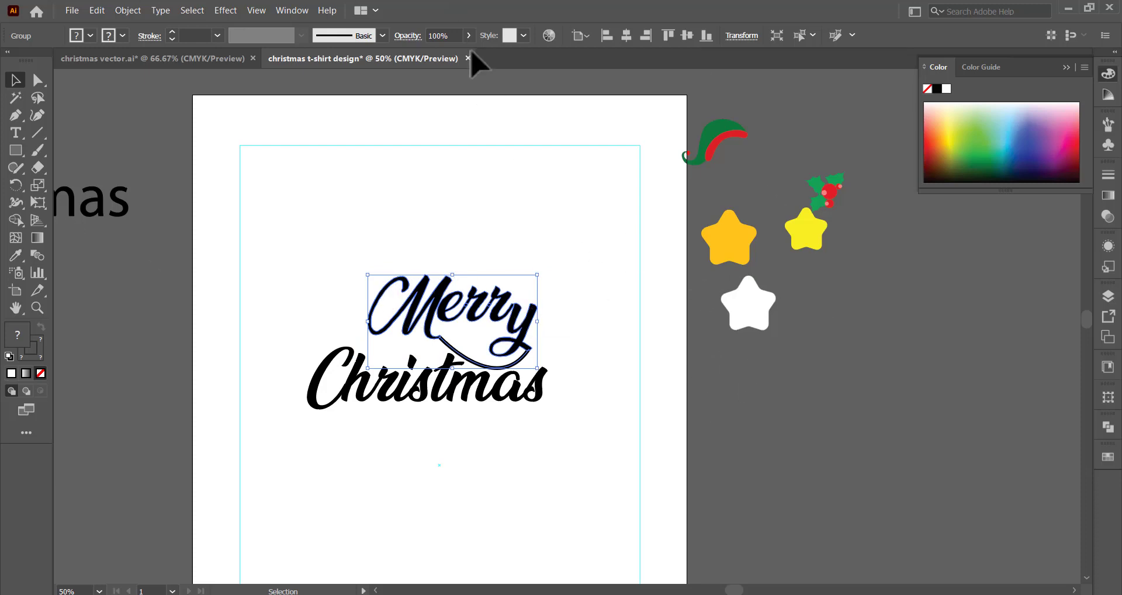
{"action": "left_click", "coordinate": [220, 58]}
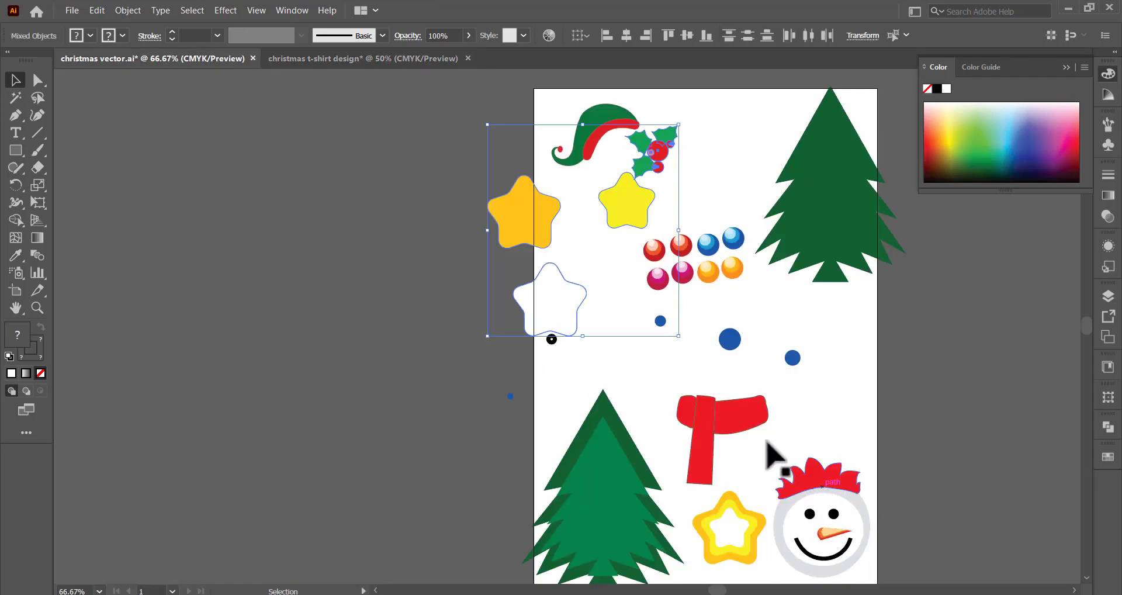
Step: Paste the snowman face left of Merry and send it behind the lettering; bring in the elf hat
{"action": "left_click", "coordinate": [830, 490]}
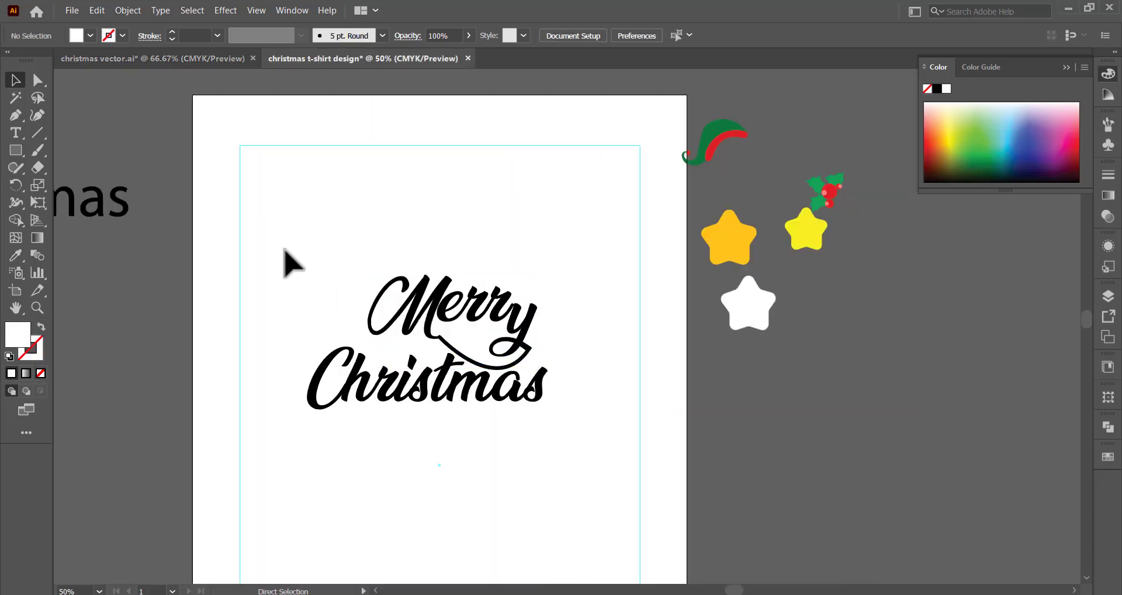
{"action": "key", "text": "ctrl+v"}
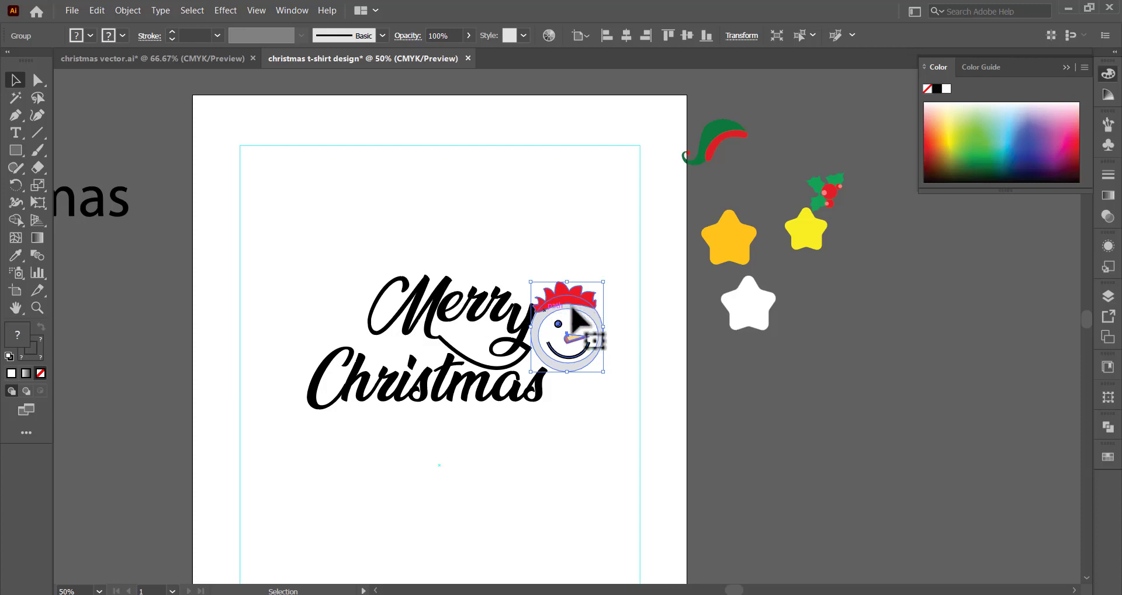
{"action": "mouse_move", "coordinate": [569, 330]}
{"action": "left_mouse_down"}
{"action": "mouse_move", "coordinate": [353, 263]}
{"action": "mouse_move", "coordinate": [351, 286]}
{"action": "left_mouse_up"}
{"action": "right_click", "coordinate": [357, 293]}
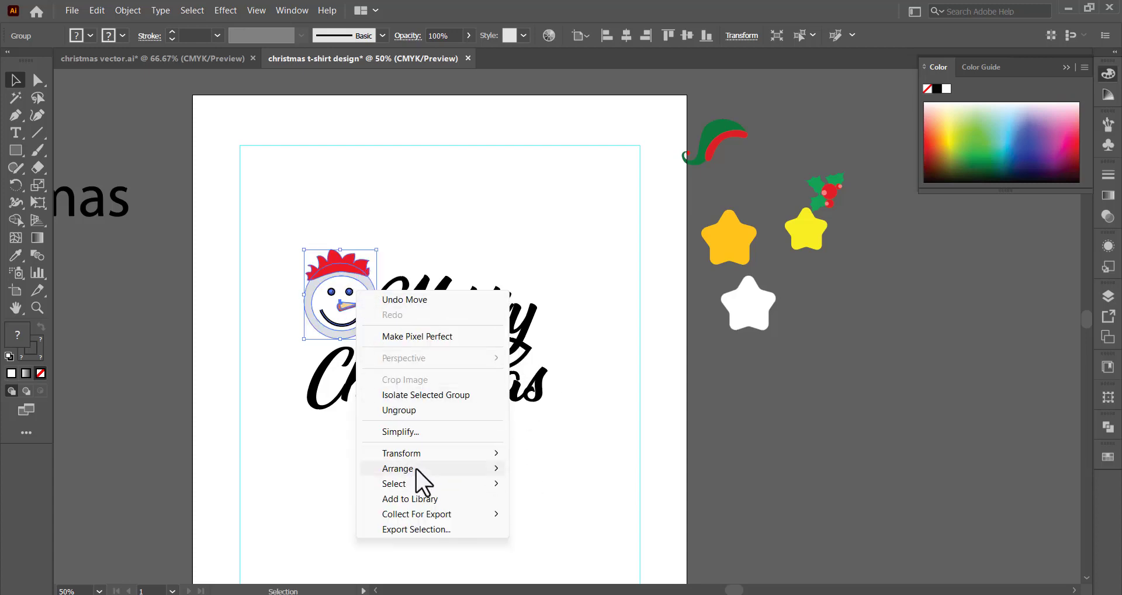
{"action": "mouse_move", "coordinate": [399, 468]}
{"action": "left_click", "coordinate": [562, 513]}
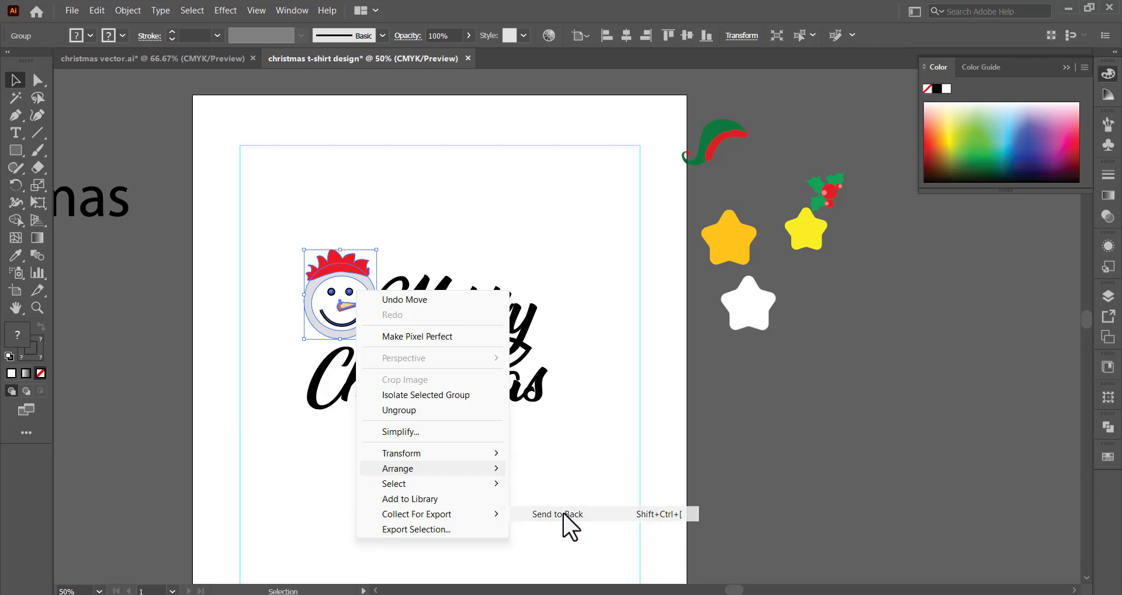
{"action": "left_click", "coordinate": [433, 214]}
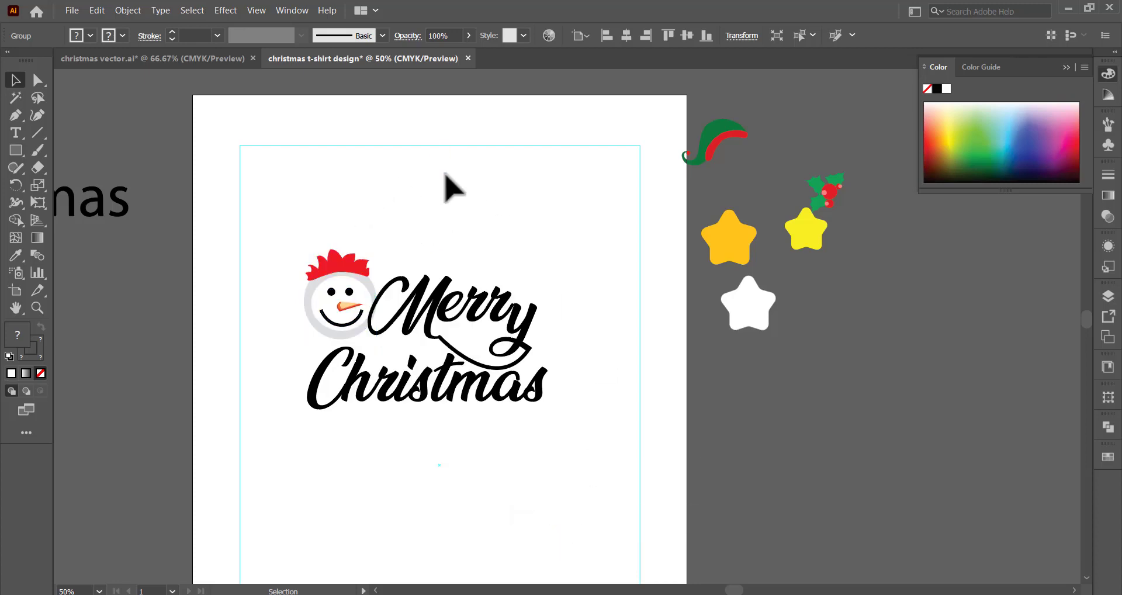
{"action": "left_click_drag", "start_coordinate": [341, 288], "coordinate": [344, 296]}
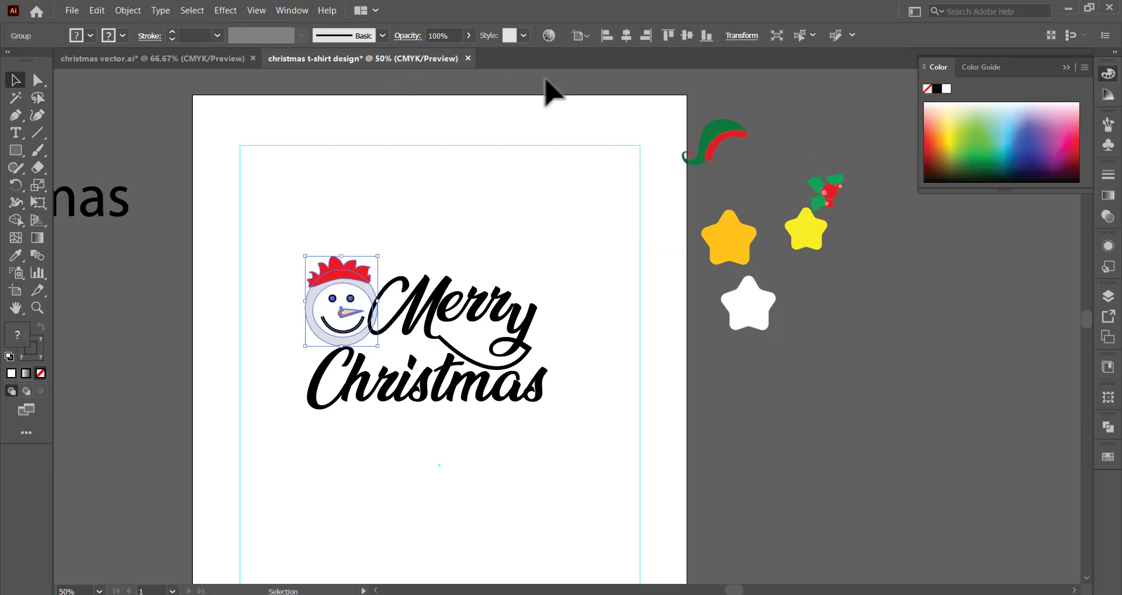
{"action": "mouse_move", "coordinate": [721, 152]}
{"action": "left_mouse_down"}
{"action": "mouse_move", "coordinate": [446, 280]}
{"action": "mouse_move", "coordinate": [549, 291]}
{"action": "mouse_move", "coordinate": [551, 279]}
{"action": "left_mouse_up"}
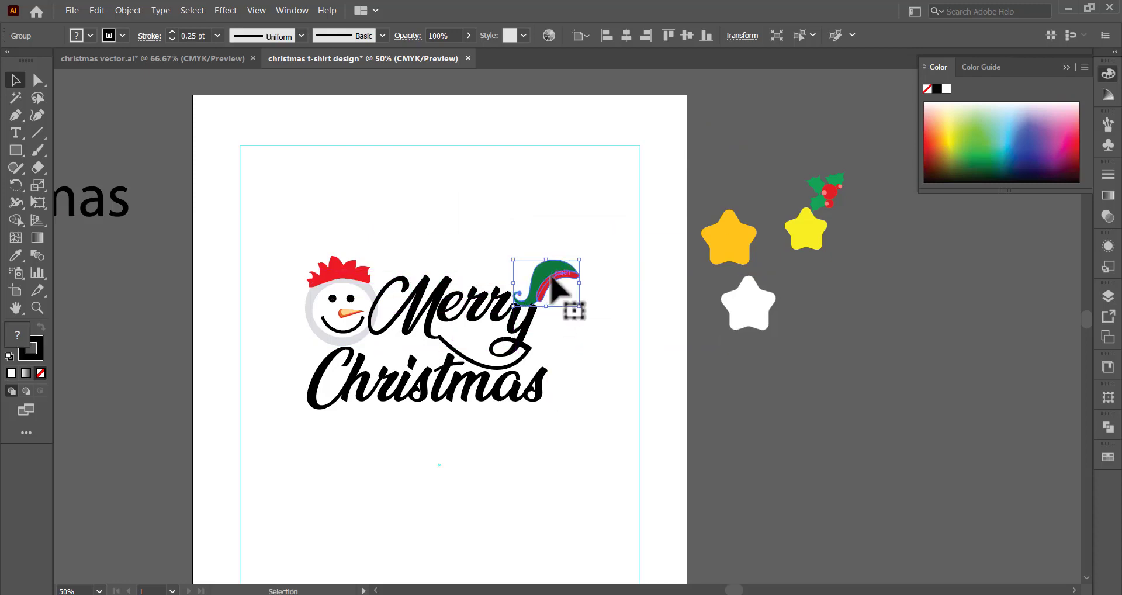
Step: Reflect the elf hat, seat it on Merry's y, and bring it to the front
{"action": "right_click", "coordinate": [553, 277]}
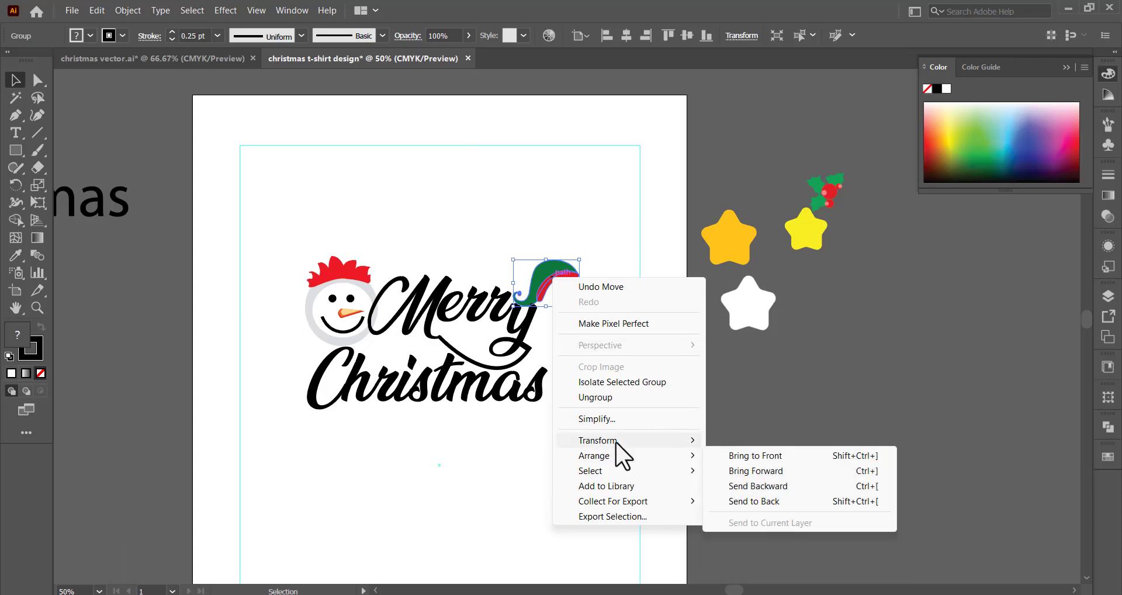
{"action": "mouse_move", "coordinate": [597, 440]}
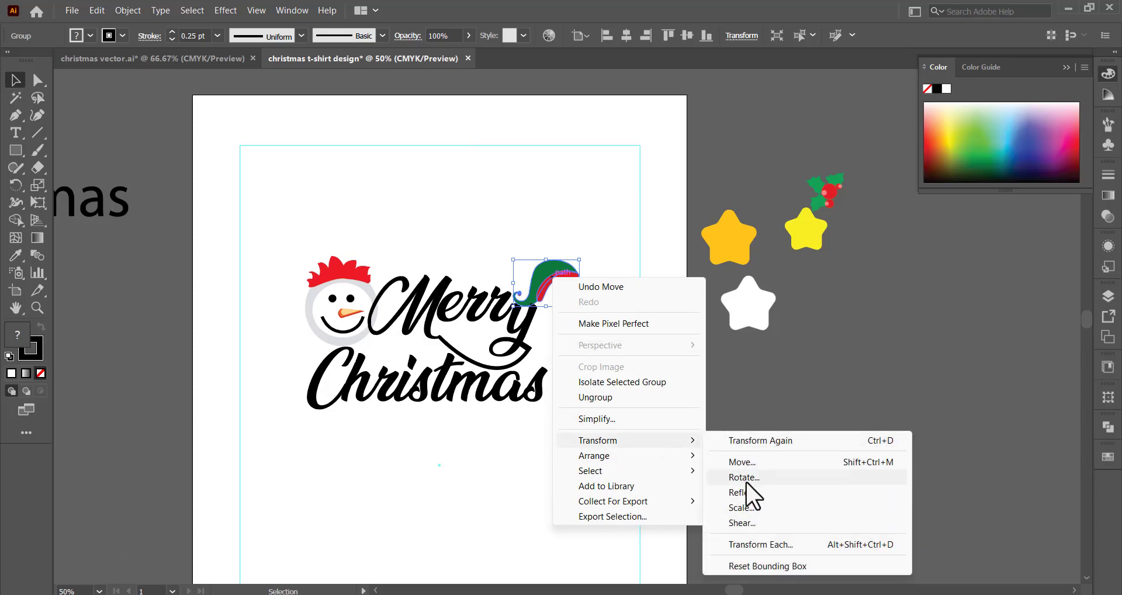
{"action": "left_click", "coordinate": [742, 492]}
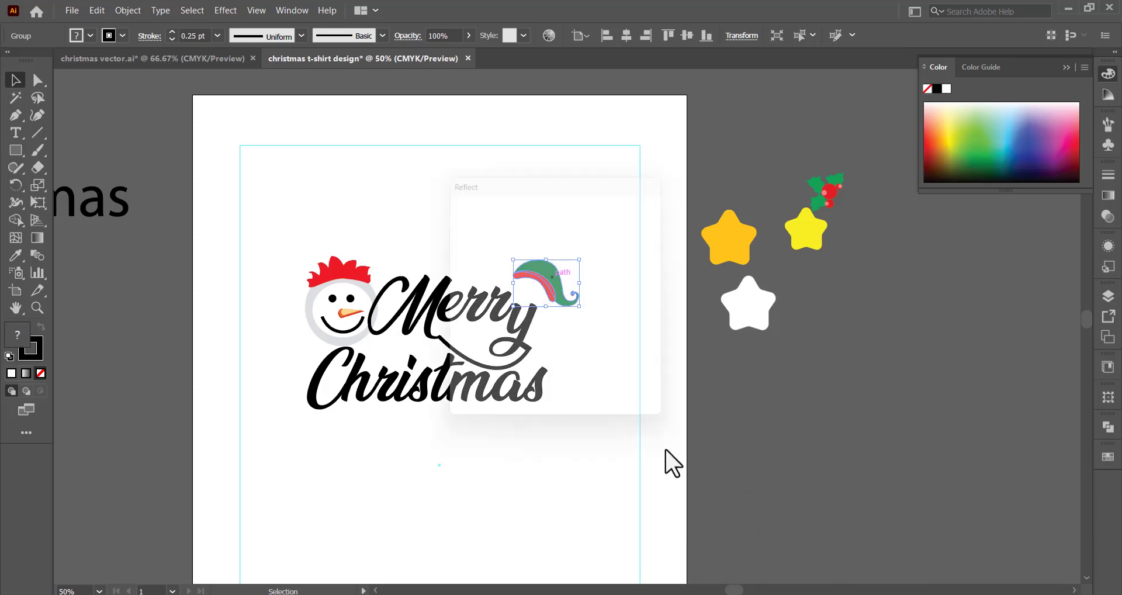
{"action": "left_click", "coordinate": [553, 402]}
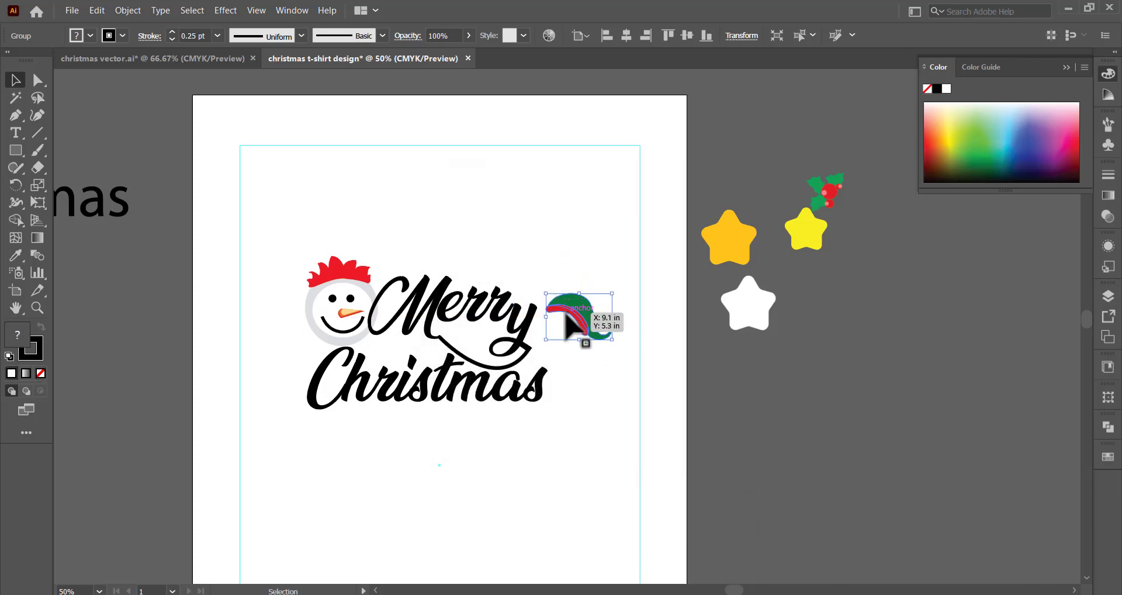
{"action": "left_click_drag", "start_coordinate": [557, 310], "coordinate": [539, 304]}
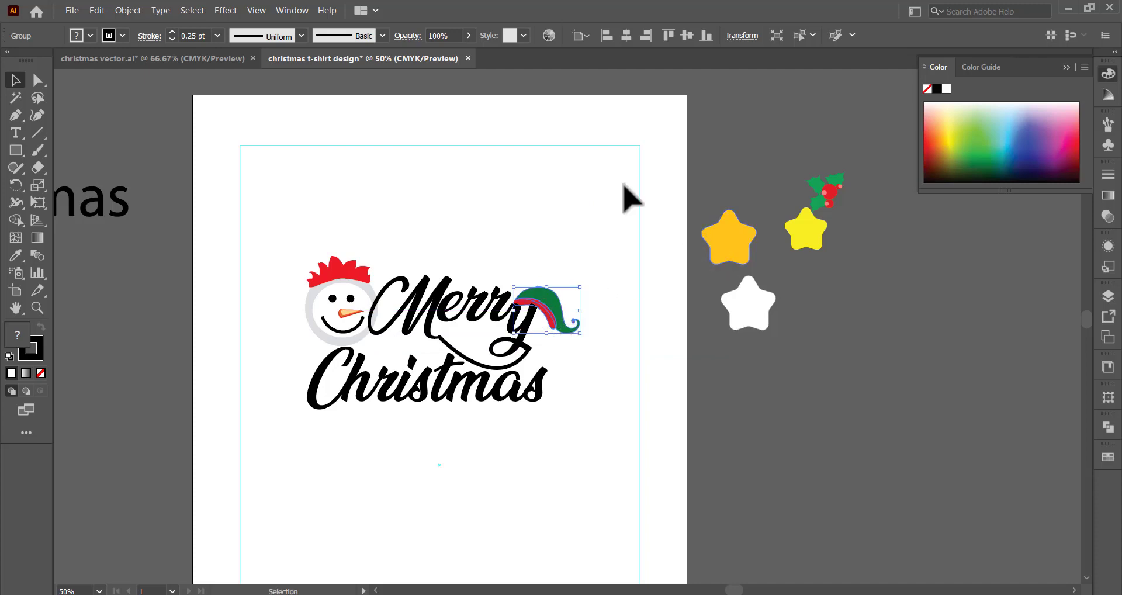
{"action": "right_click", "coordinate": [548, 305]}
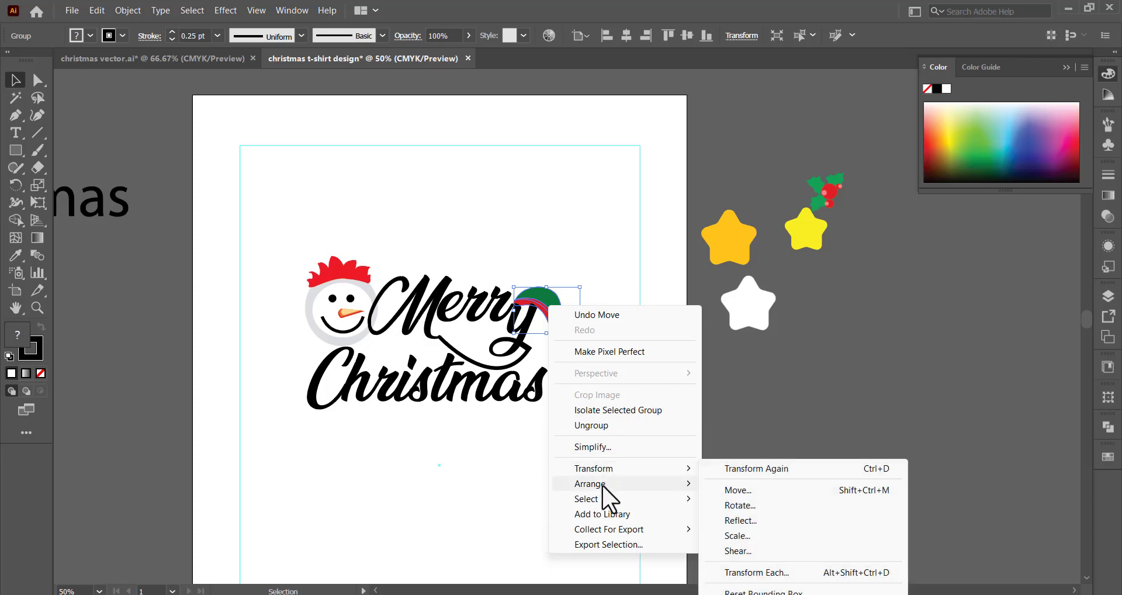
{"action": "mouse_move", "coordinate": [590, 484]}
{"action": "left_click", "coordinate": [757, 487]}
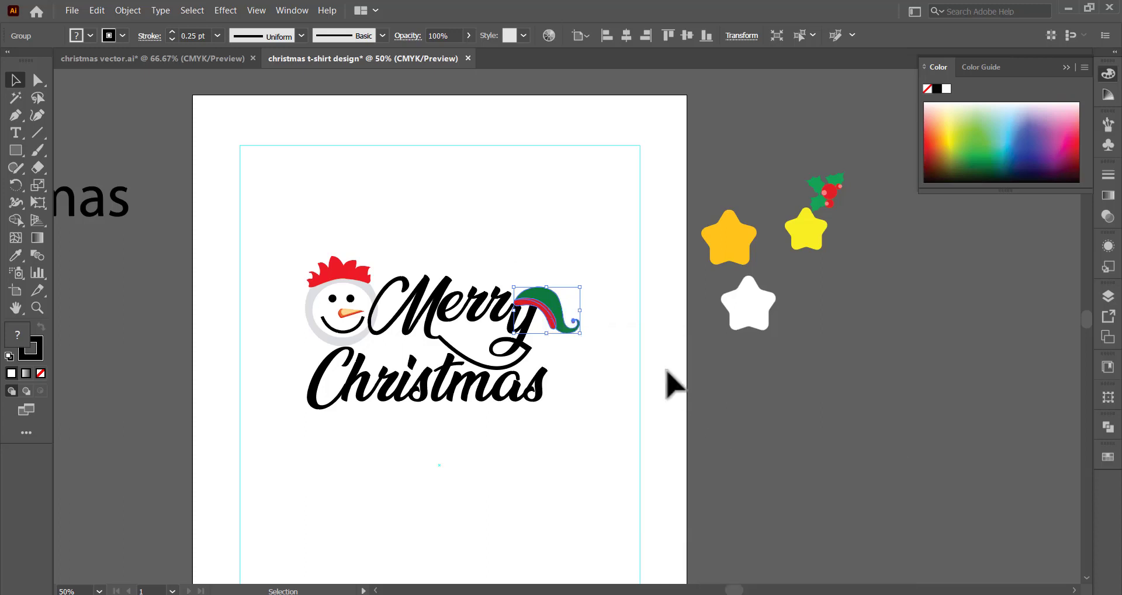
{"action": "left_click", "coordinate": [645, 332]}
{"action": "left_click", "coordinate": [447, 326]}
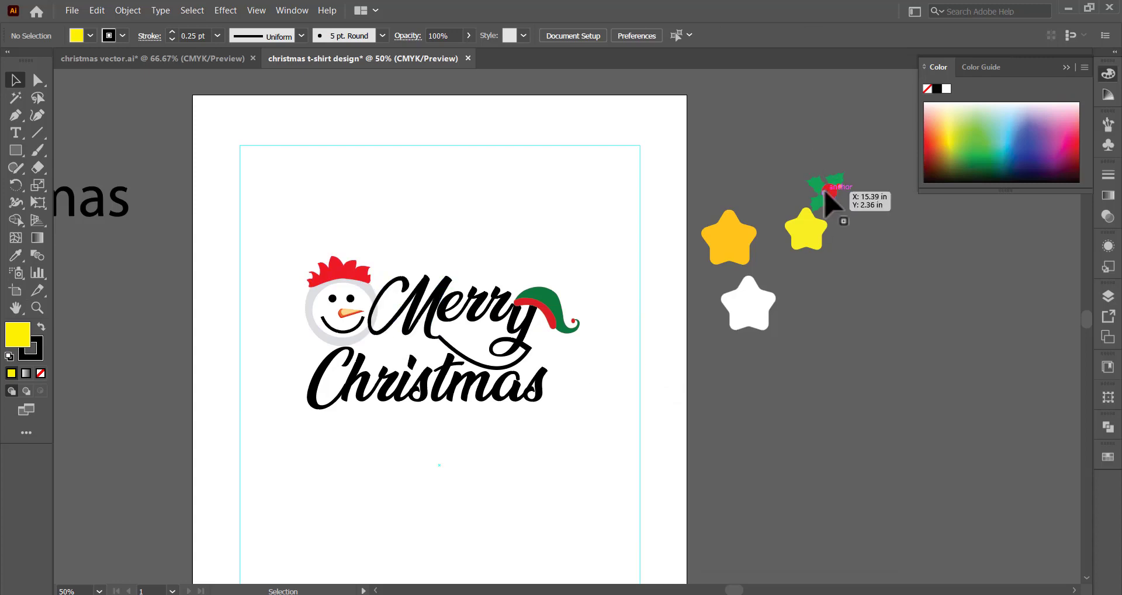
Step: Place the holly sprig under Christmas behind the text, and move the orange star onto the artboard
{"action": "left_click_drag", "start_coordinate": [826, 190], "coordinate": [602, 182]}
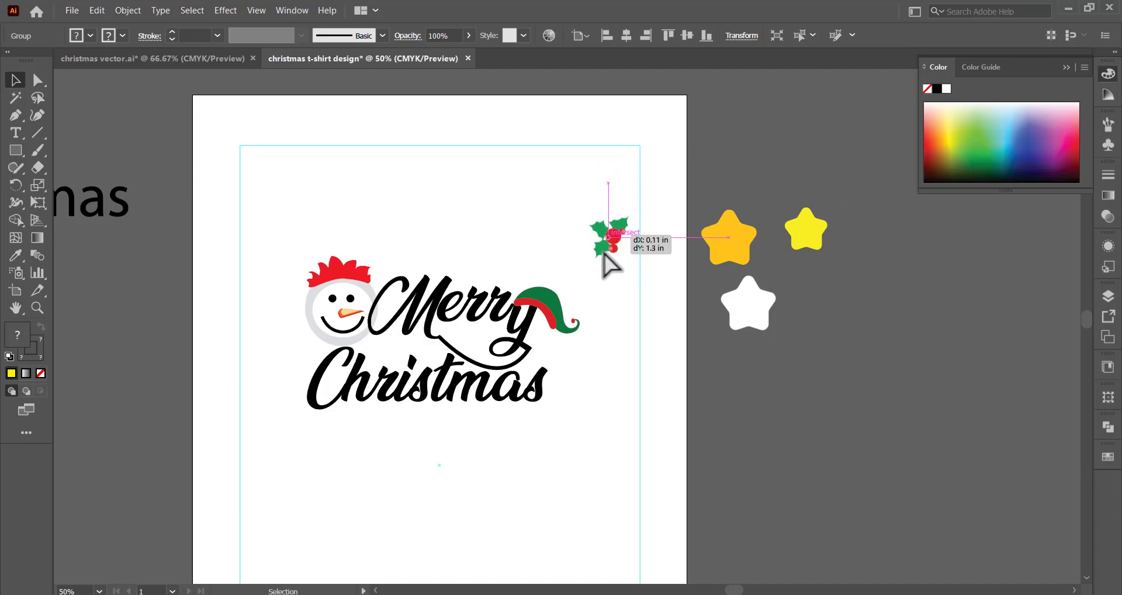
{"action": "mouse_move", "coordinate": [602, 182]}
{"action": "left_mouse_down"}
{"action": "mouse_move", "coordinate": [417, 444]}
{"action": "mouse_move", "coordinate": [461, 448]}
{"action": "mouse_move", "coordinate": [430, 404]}
{"action": "left_mouse_up"}
{"action": "right_click", "coordinate": [433, 403]}
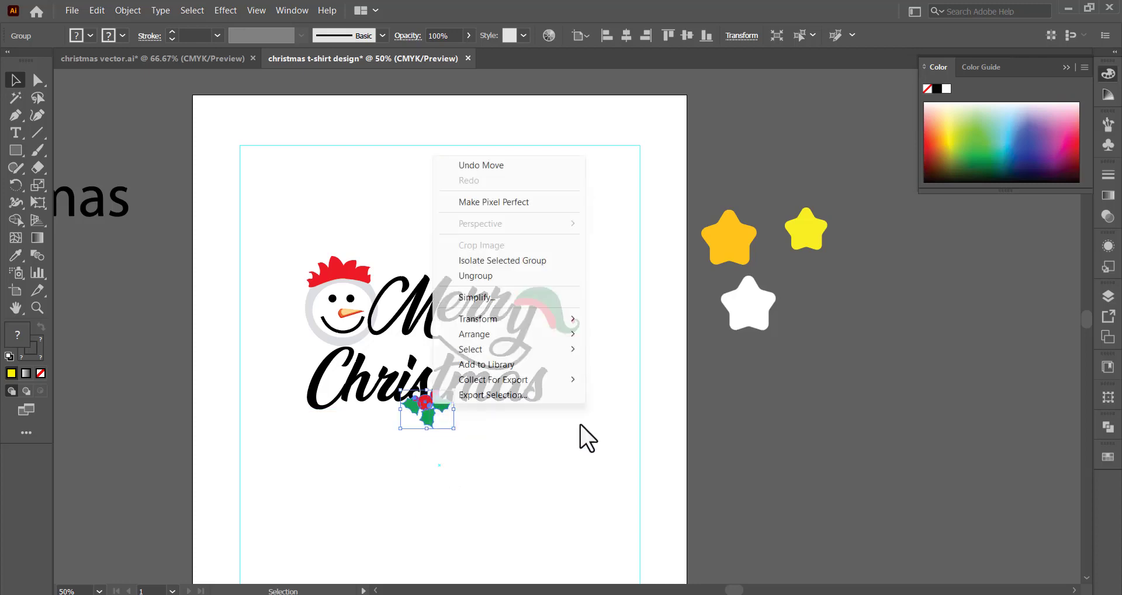
{"action": "mouse_move", "coordinate": [475, 334]}
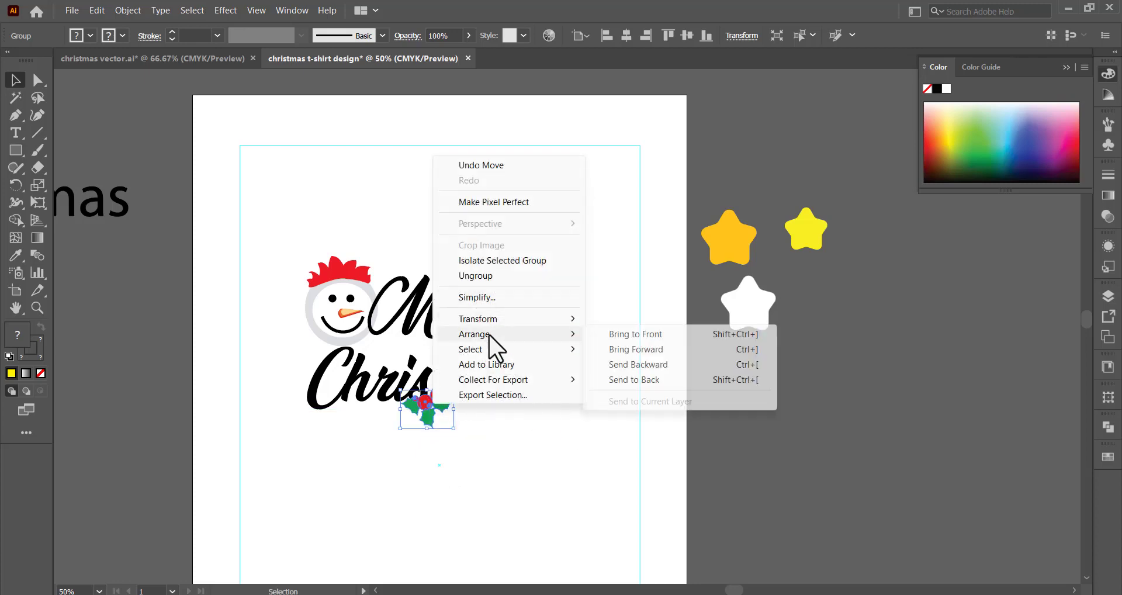
{"action": "left_click", "coordinate": [633, 380]}
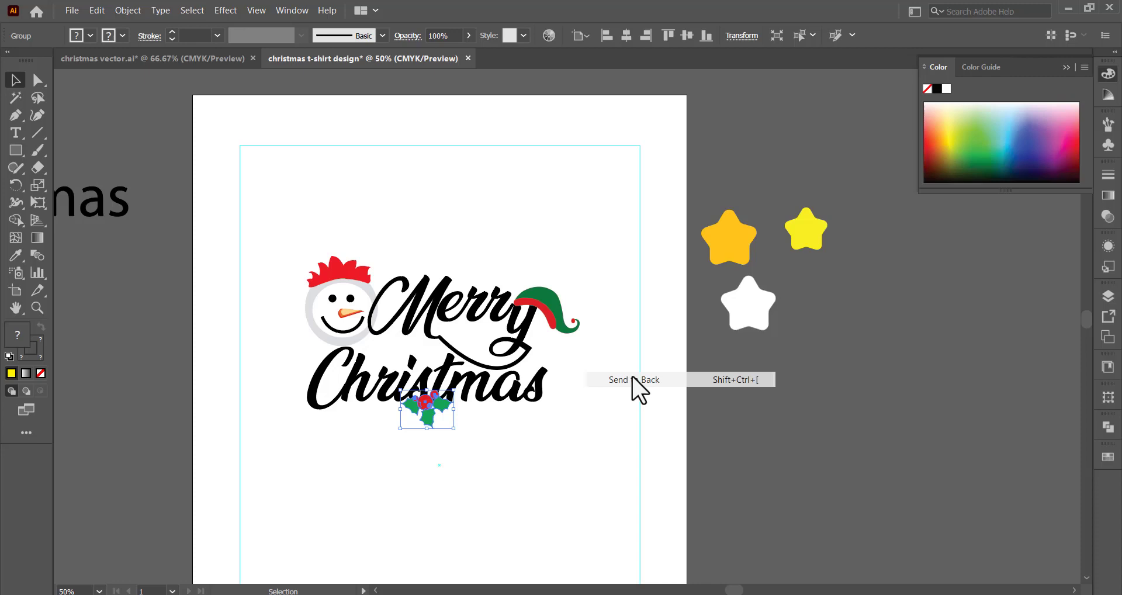
{"action": "left_click", "coordinate": [556, 425]}
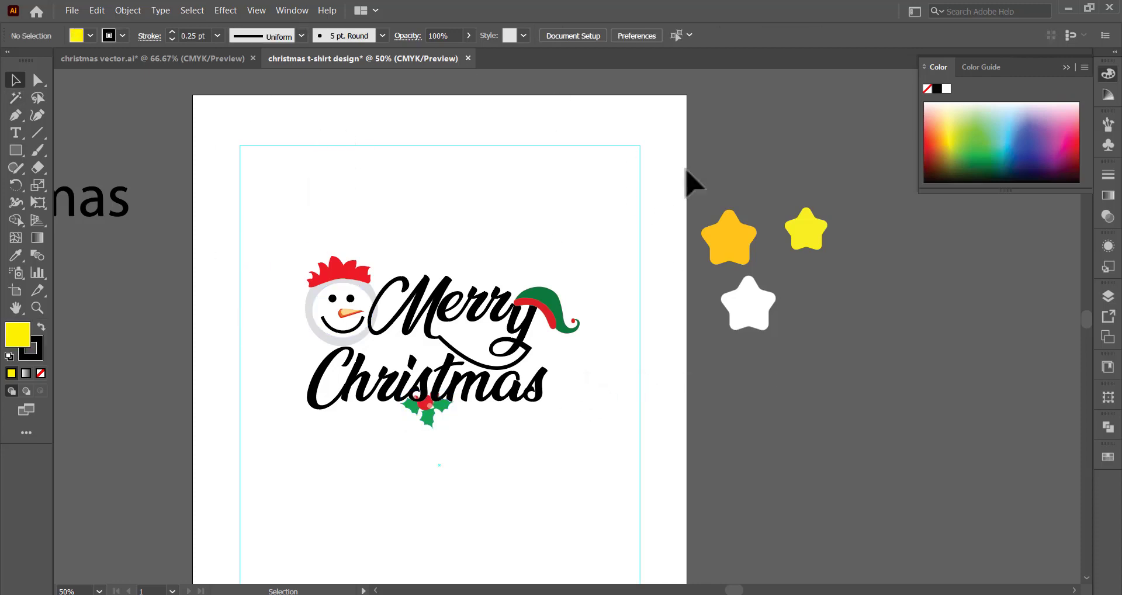
{"action": "mouse_move", "coordinate": [740, 225]}
{"action": "left_mouse_down"}
{"action": "mouse_move", "coordinate": [419, 190]}
{"action": "mouse_move", "coordinate": [459, 229]}
{"action": "left_mouse_up"}
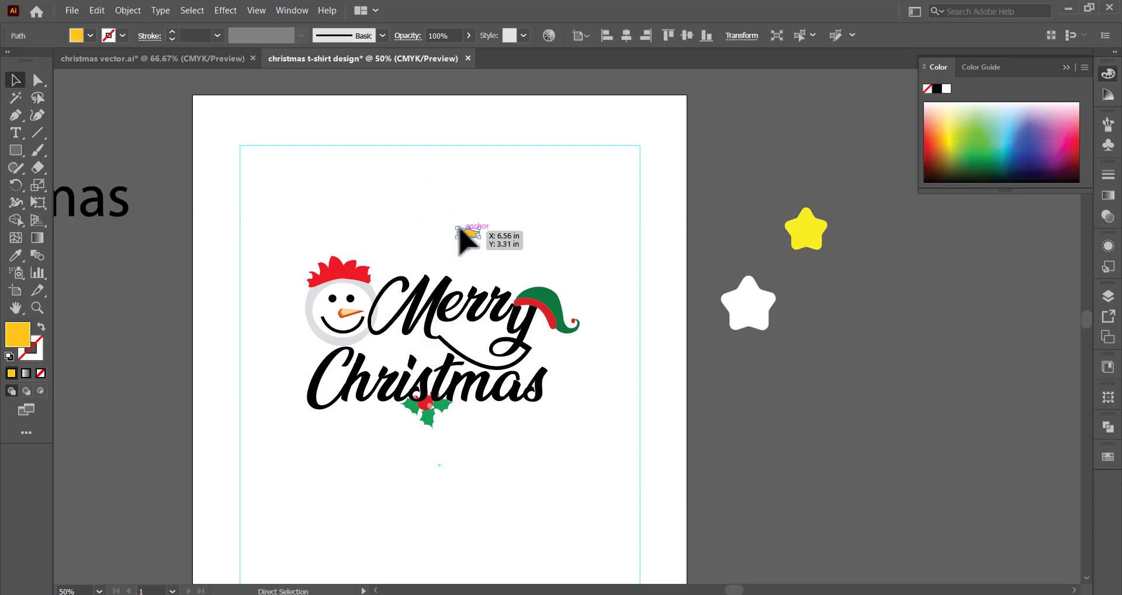
Step: Undo the over-shrink and rescale the orange star small, then return to christmas vector.ai
{"action": "key", "text": "ctrl+z"}
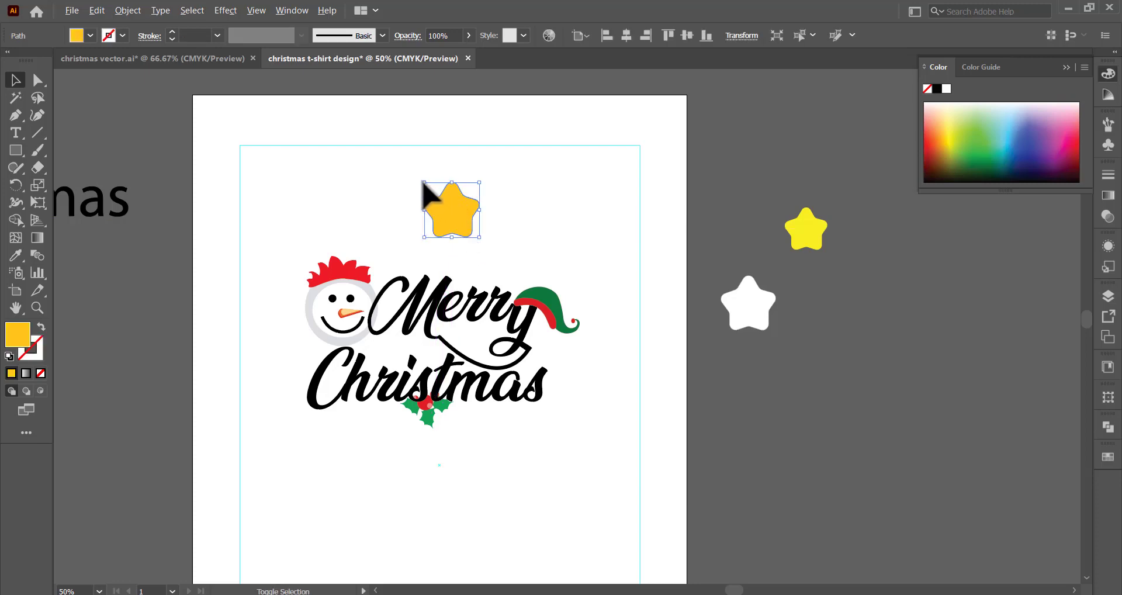
{"action": "mouse_move", "coordinate": [424, 182]}
{"action": "left_mouse_down"}
{"action": "mouse_move", "coordinate": [462, 224]}
{"action": "mouse_move", "coordinate": [378, 358]}
{"action": "mouse_move", "coordinate": [463, 328]}
{"action": "mouse_move", "coordinate": [514, 373]}
{"action": "mouse_move", "coordinate": [535, 373]}
{"action": "left_mouse_up"}
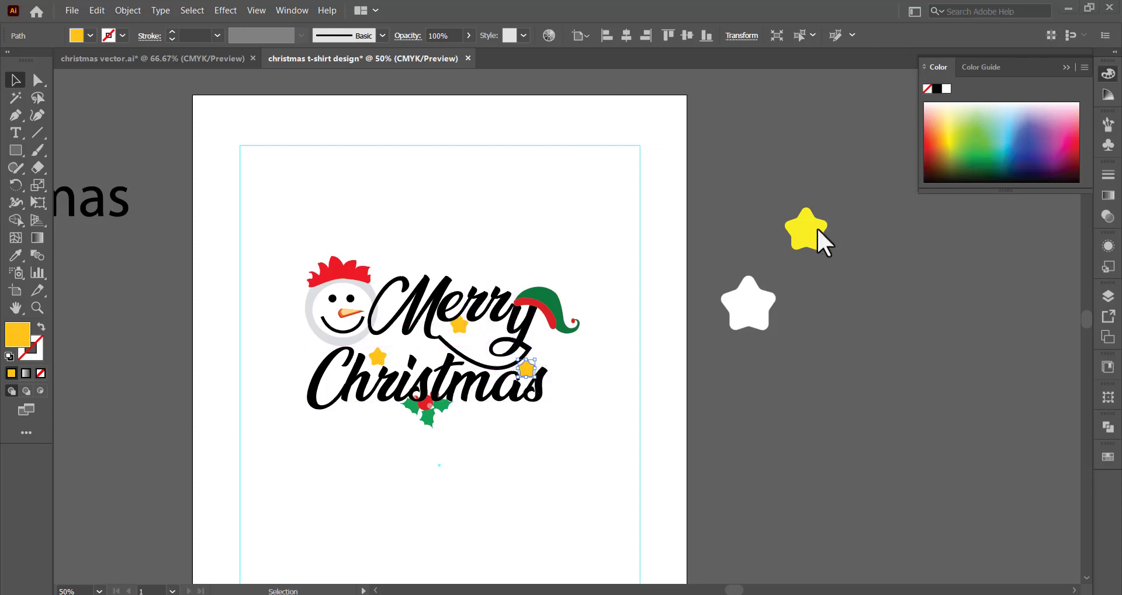
{"action": "left_click", "coordinate": [197, 61]}
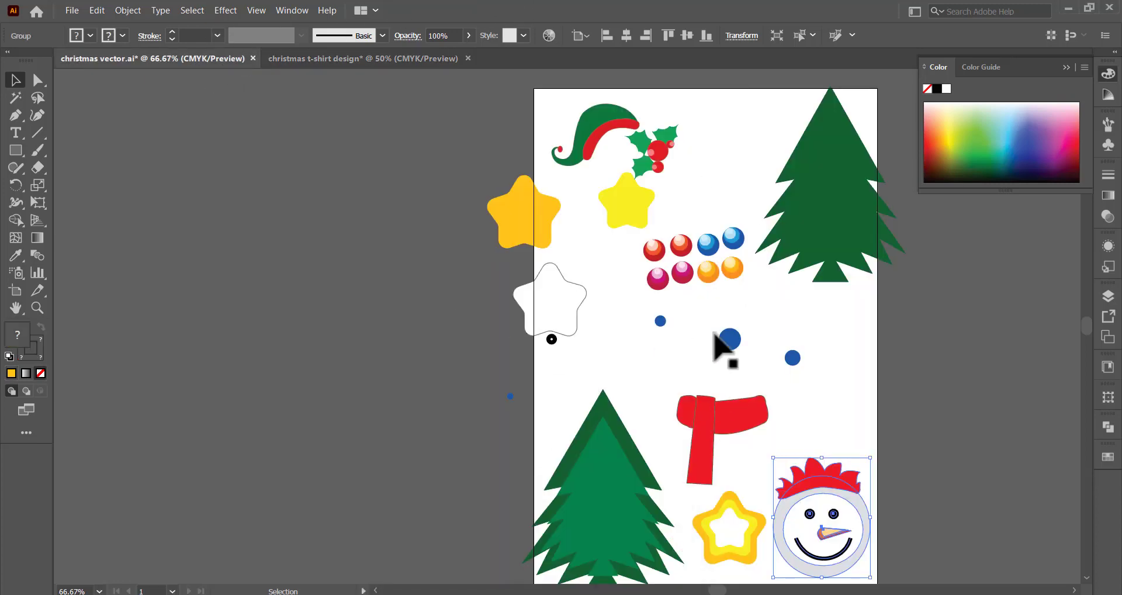
Step: Copy the right-hand Christmas tree from christmas vector.ai and paste it into the t-shirt design
{"action": "scroll", "coordinate": [713, 336], "scroll_direction": "down", "scroll_amount": 1}
{"action": "scroll", "coordinate": [610, 344], "scroll_direction": "down", "scroll_amount": 1}
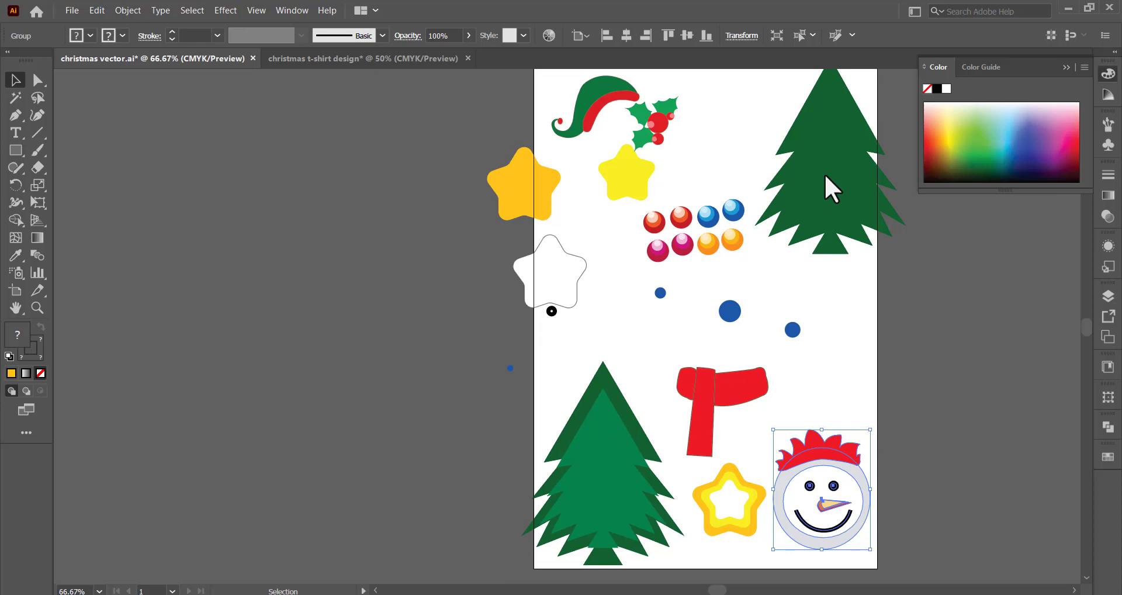
{"action": "left_click", "coordinate": [826, 129]}
{"action": "right_click", "coordinate": [824, 123]}
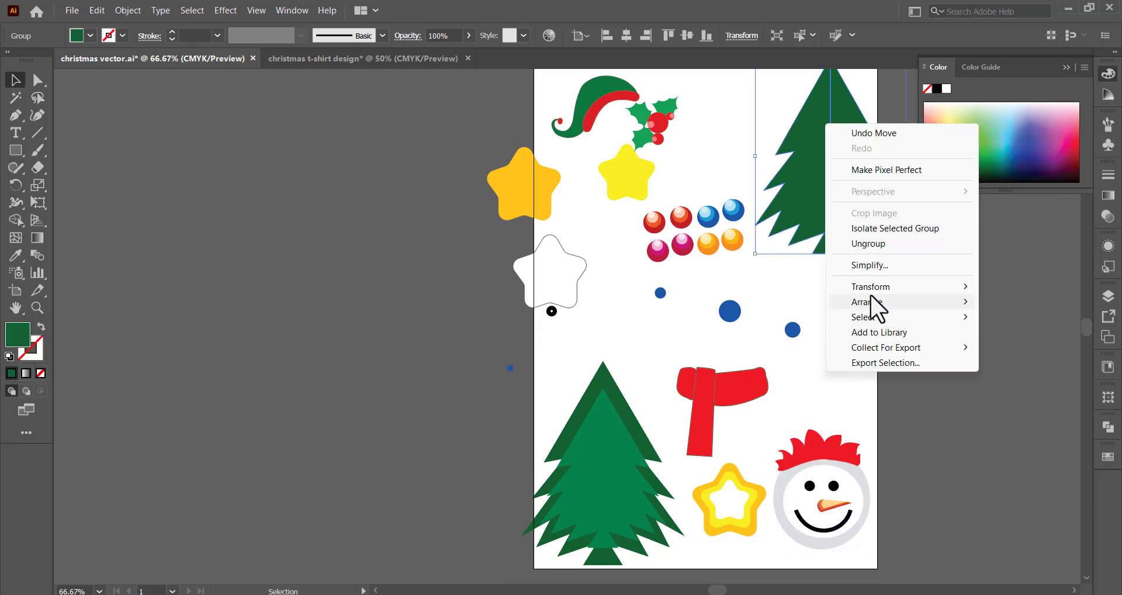
{"action": "left_click", "coordinate": [327, 58]}
{"action": "key", "text": "ctrl+v"}
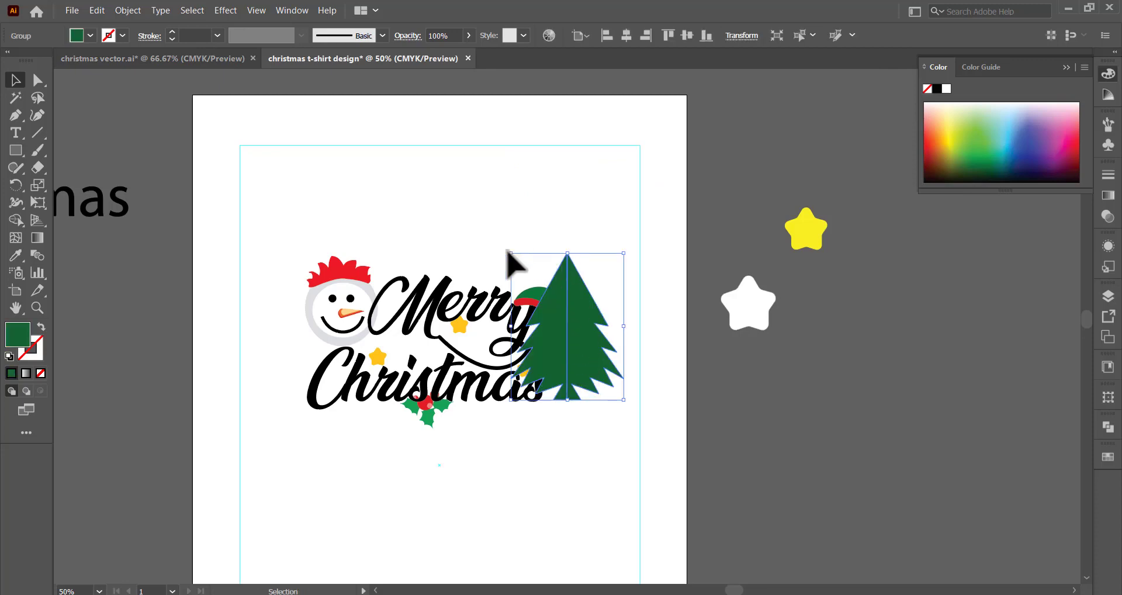
Step: Scale the tree down, set it under the elf hat behind Christmas, and nudge the snowman
{"action": "left_click_drag", "start_coordinate": [510, 254], "coordinate": [590, 330]}
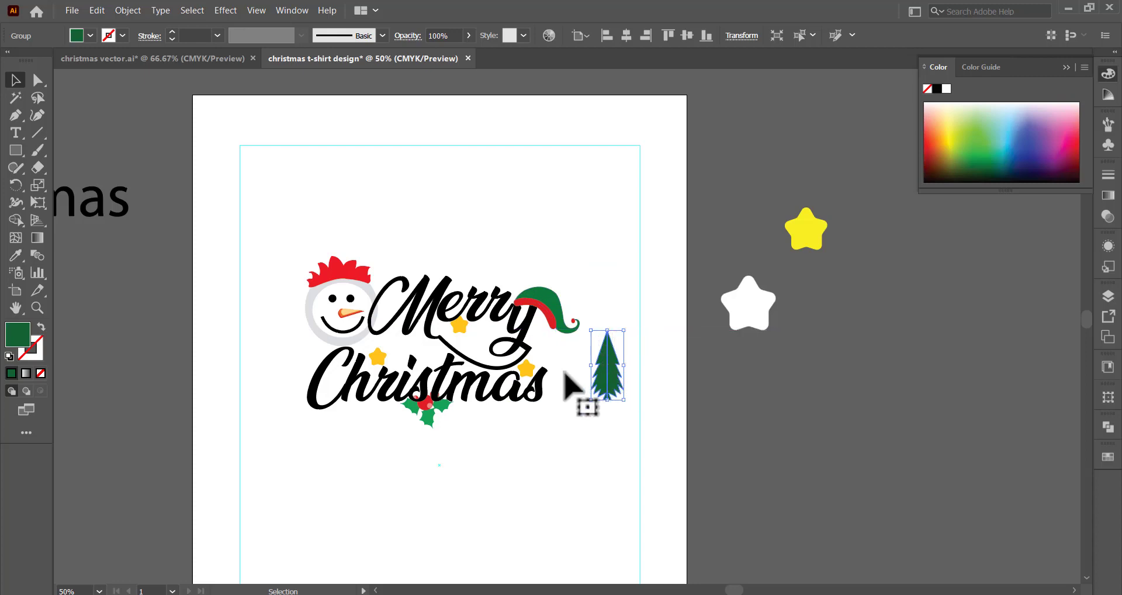
{"action": "left_click_drag", "start_coordinate": [603, 366], "coordinate": [553, 369]}
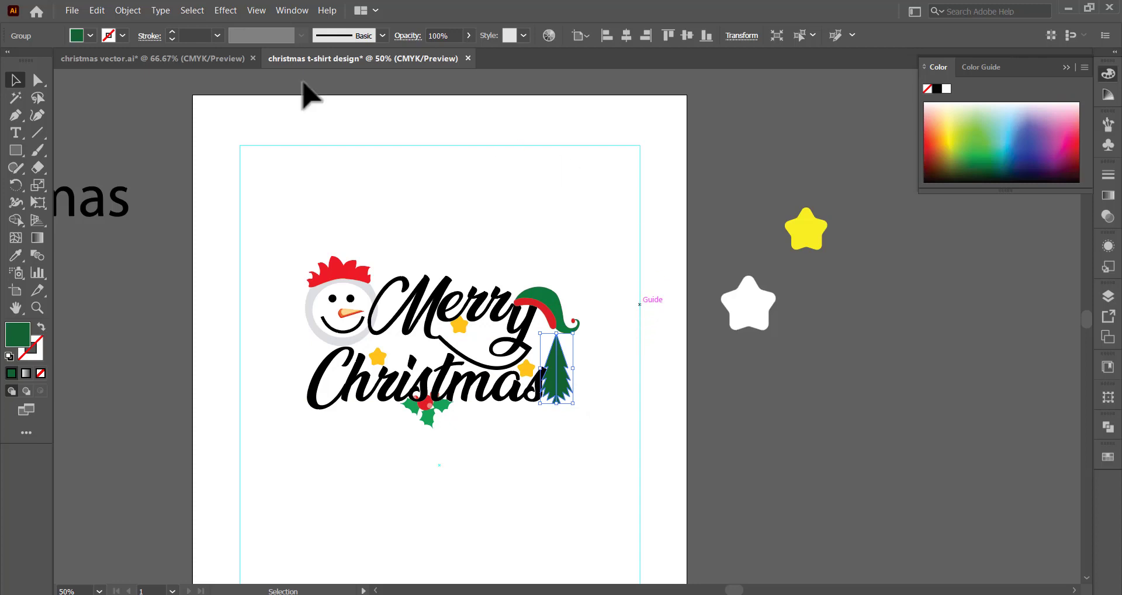
{"action": "left_click", "coordinate": [167, 392]}
{"action": "left_click_drag", "start_coordinate": [551, 373], "coordinate": [549, 373]}
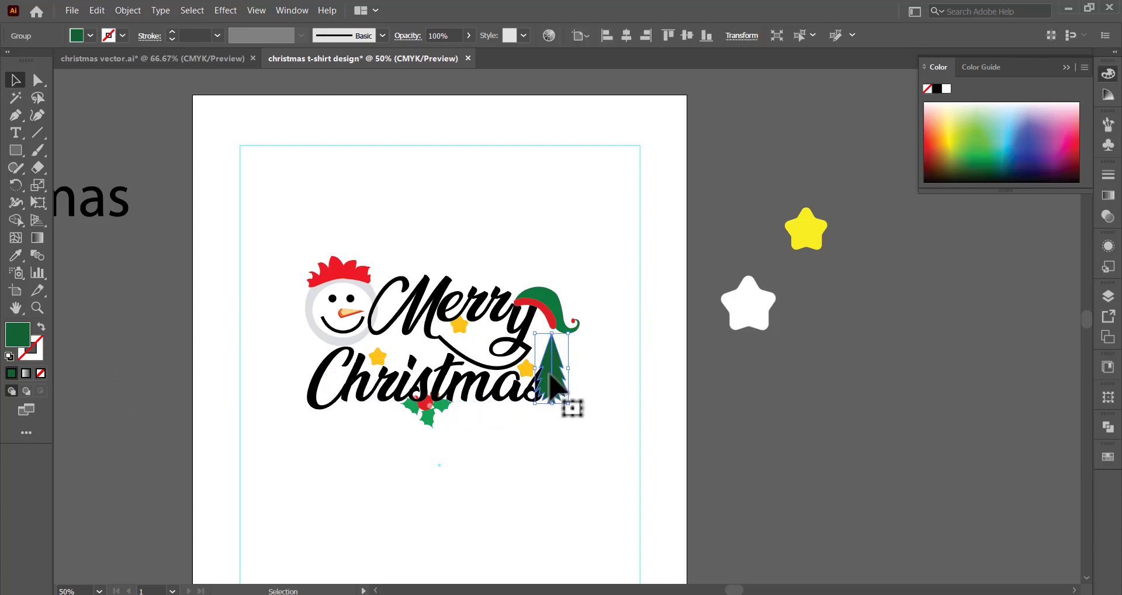
{"action": "right_click", "coordinate": [550, 374]}
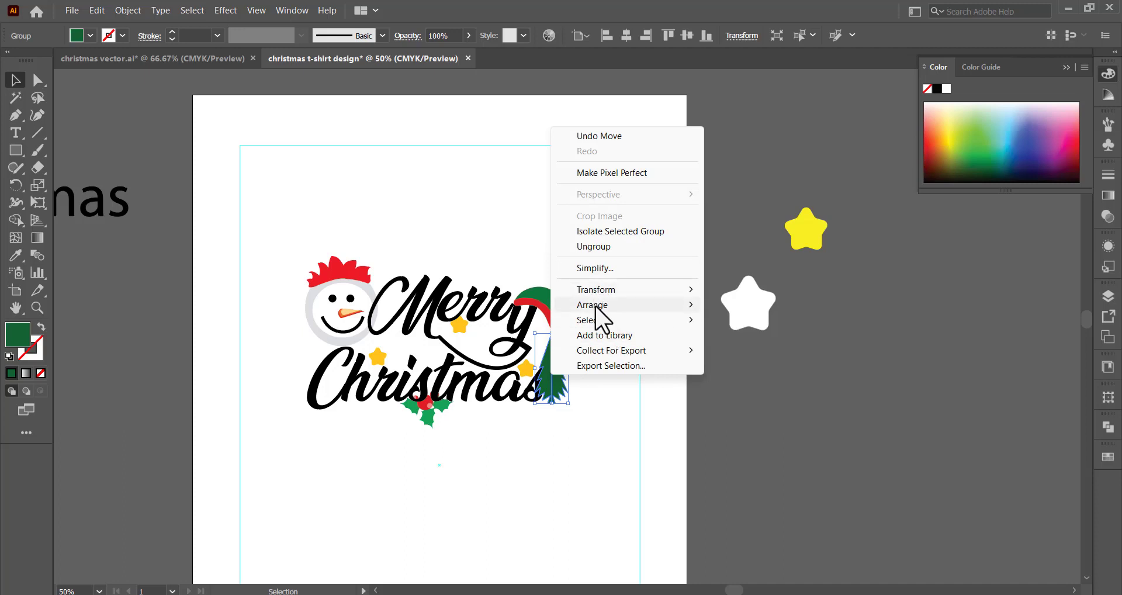
{"action": "mouse_move", "coordinate": [592, 305]}
{"action": "left_click", "coordinate": [745, 357]}
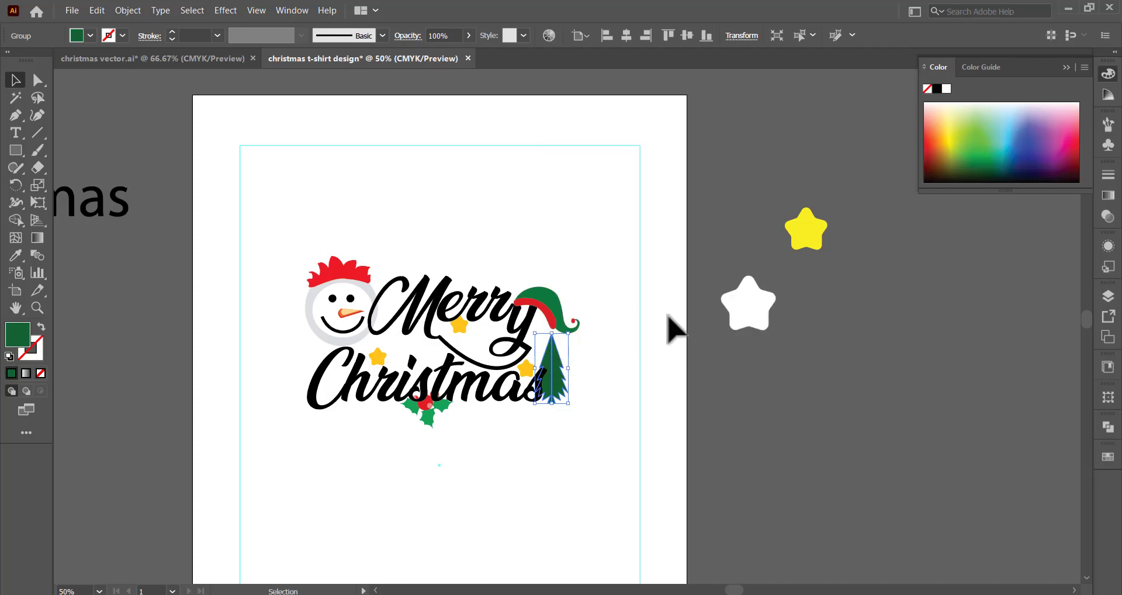
{"action": "left_click", "coordinate": [631, 280]}
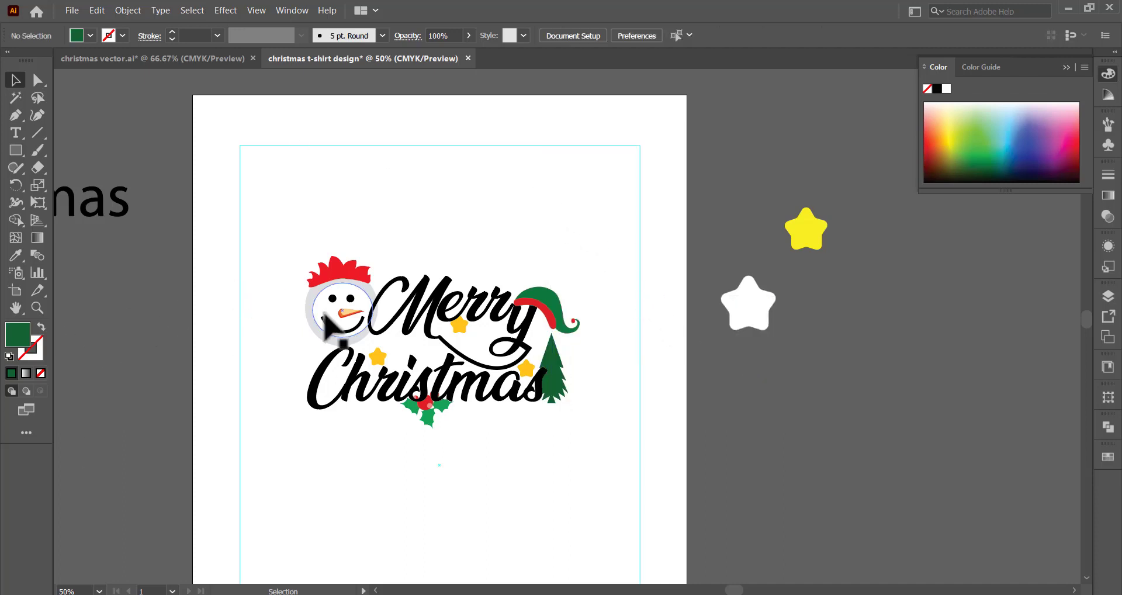
{"action": "left_click_drag", "start_coordinate": [324, 325], "coordinate": [362, 219]}
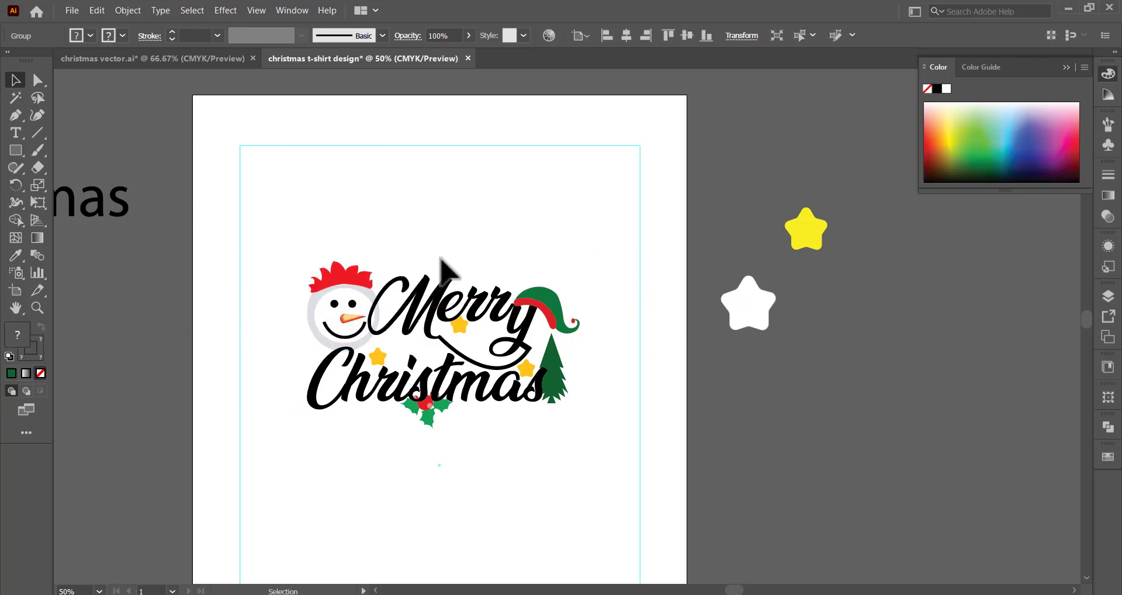
Step: Group all the Merry Christmas artwork and centre it on the artboard
{"action": "left_click", "coordinate": [409, 193]}
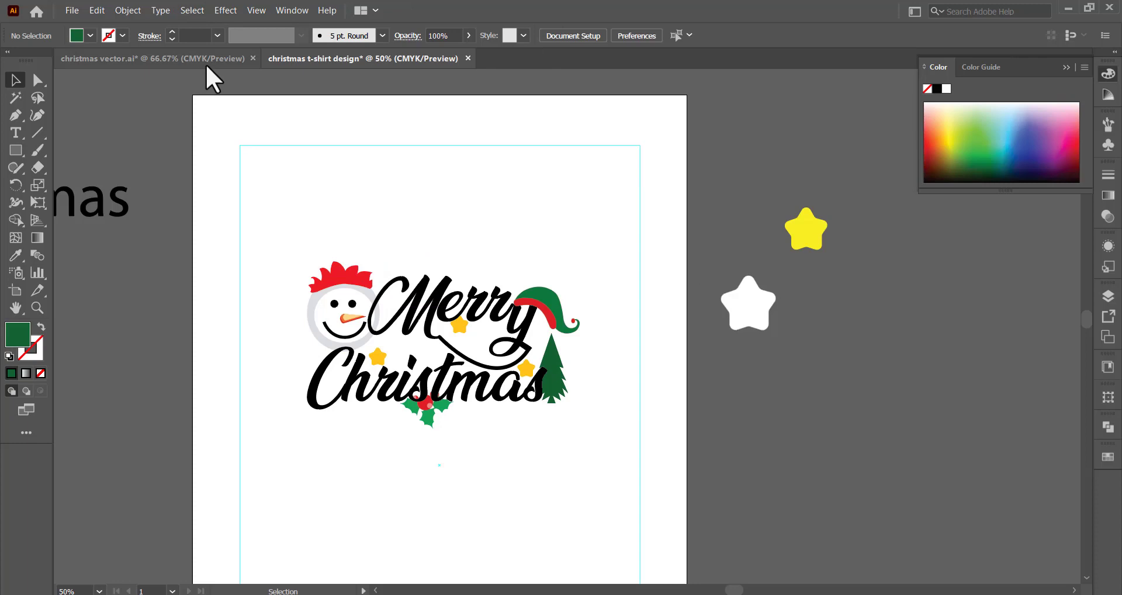
{"action": "left_click_drag", "start_coordinate": [295, 233], "coordinate": [333, 322]}
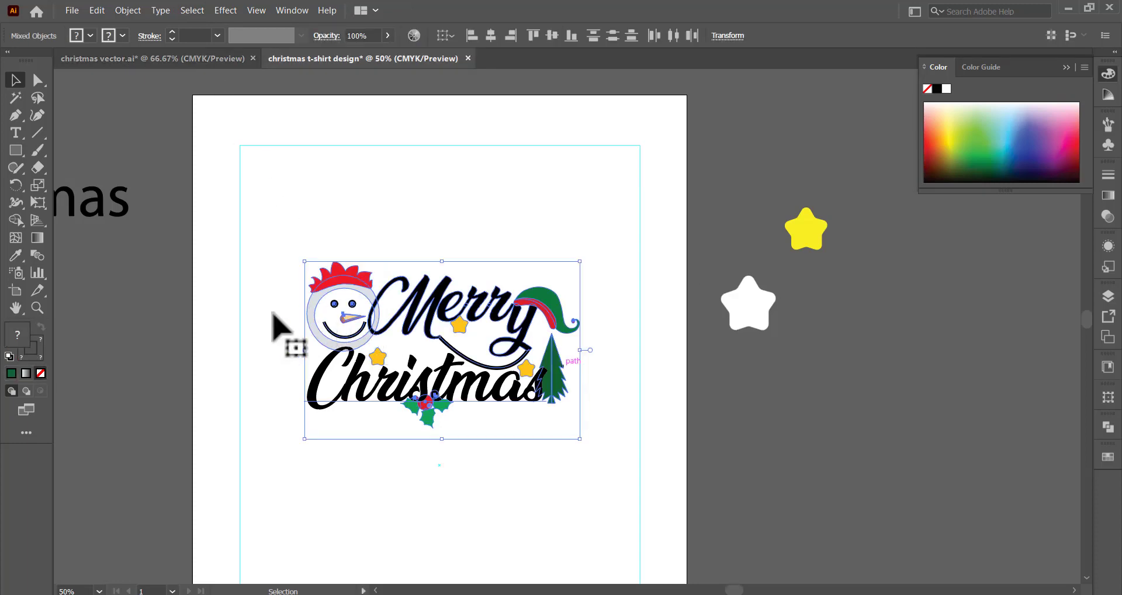
{"action": "right_click", "coordinate": [407, 302]}
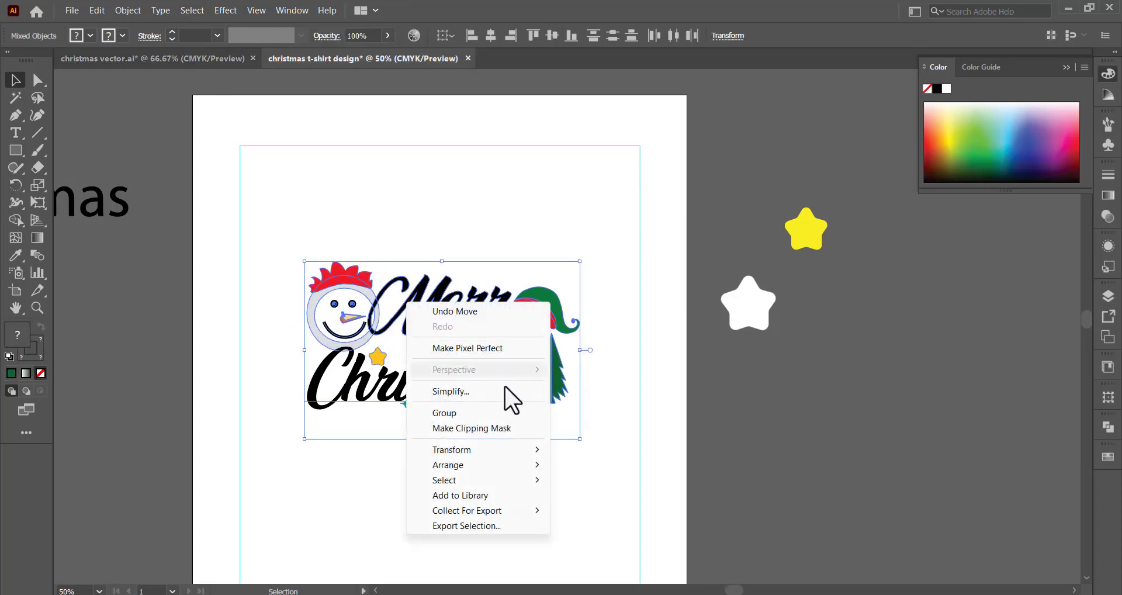
{"action": "left_click", "coordinate": [444, 413]}
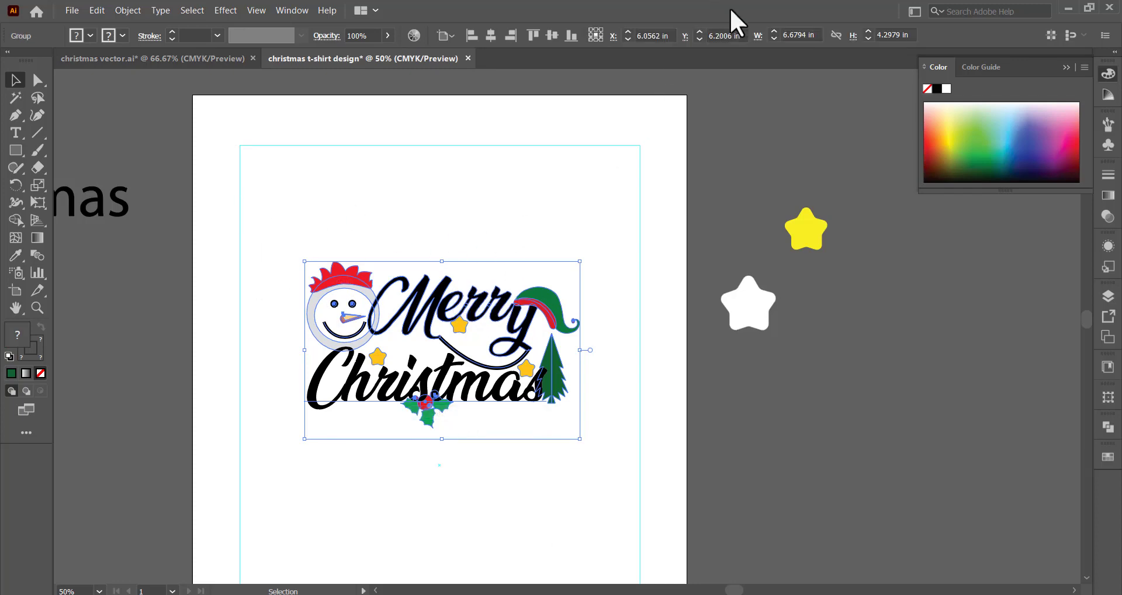
{"action": "left_click", "coordinate": [551, 35]}
{"action": "left_click", "coordinate": [493, 33]}
Step: Delete the two leftover stars beside the artboard
{"action": "scroll", "coordinate": [514, 237], "scroll_direction": "down", "scroll_amount": 1}
{"action": "left_click", "coordinate": [513, 236]}
{"action": "scroll", "coordinate": [409, 204], "scroll_direction": "down", "scroll_amount": 2}
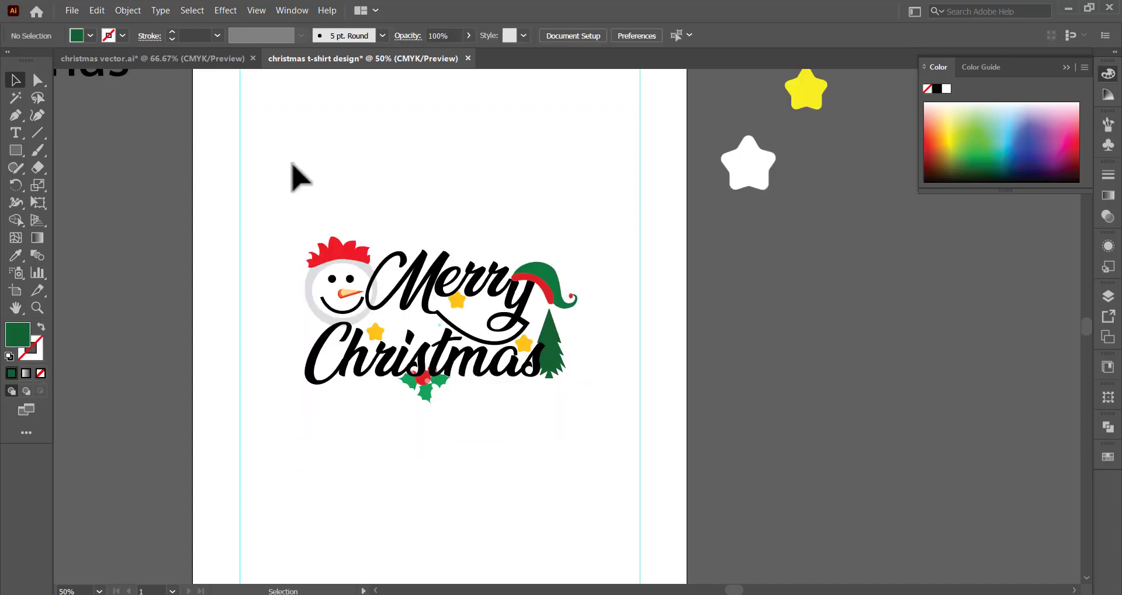
{"action": "scroll", "coordinate": [355, 170], "scroll_direction": "down", "scroll_amount": 1}
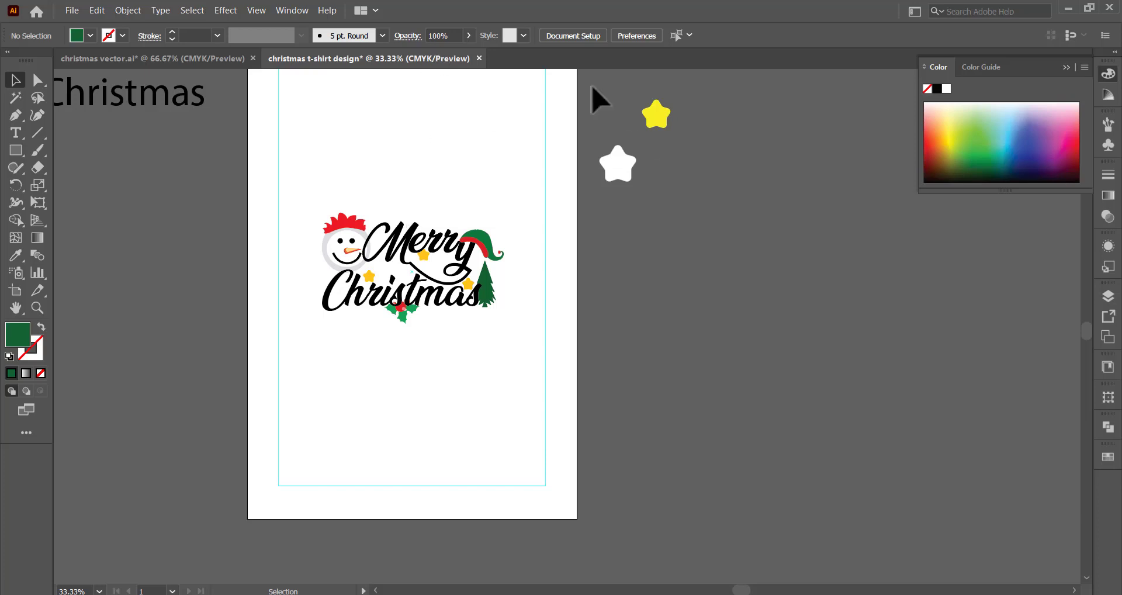
{"action": "left_click_drag", "start_coordinate": [592, 87], "coordinate": [697, 201]}
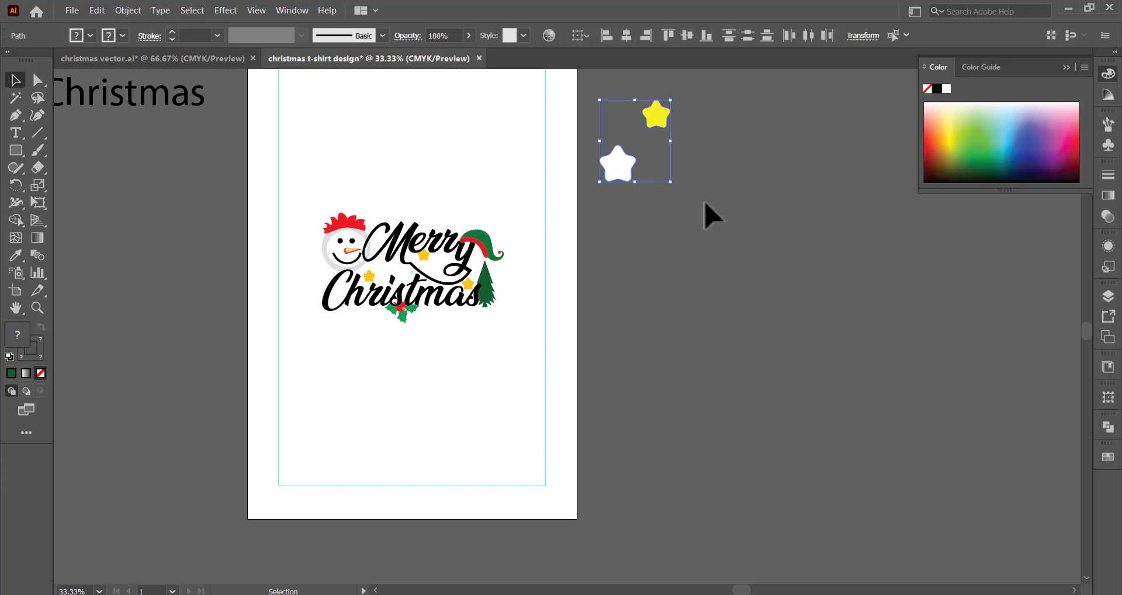
{"action": "key", "text": "Delete"}
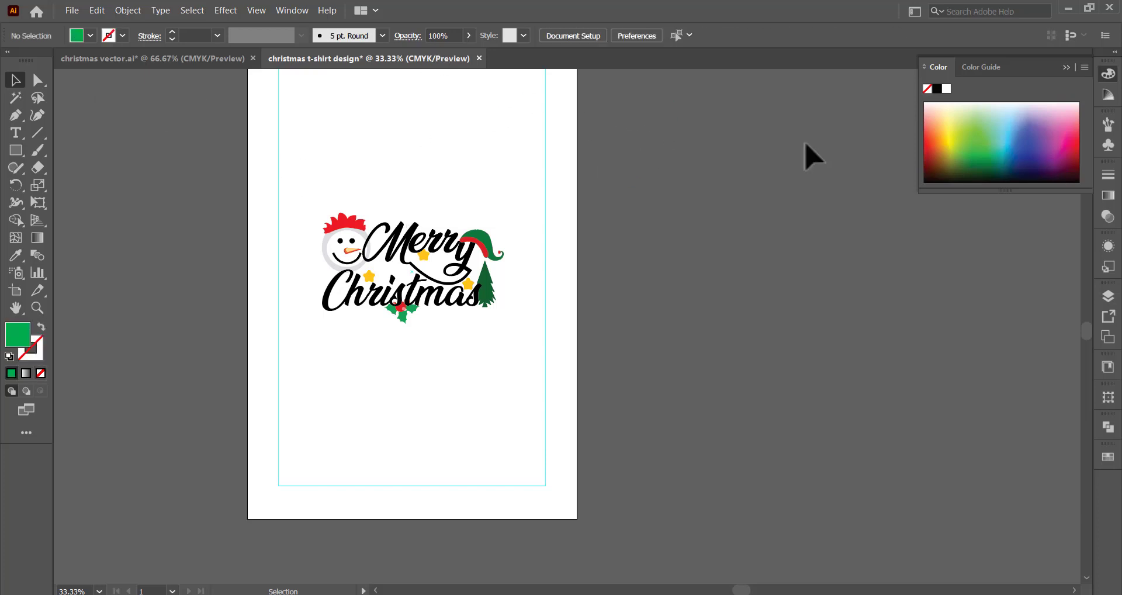
Step: Place a duplicate of the grouped design beside the artboard
{"action": "scroll", "coordinate": [521, 251], "scroll_direction": "up", "scroll_amount": 1}
{"action": "scroll", "coordinate": [517, 254], "scroll_direction": "up", "scroll_amount": 1}
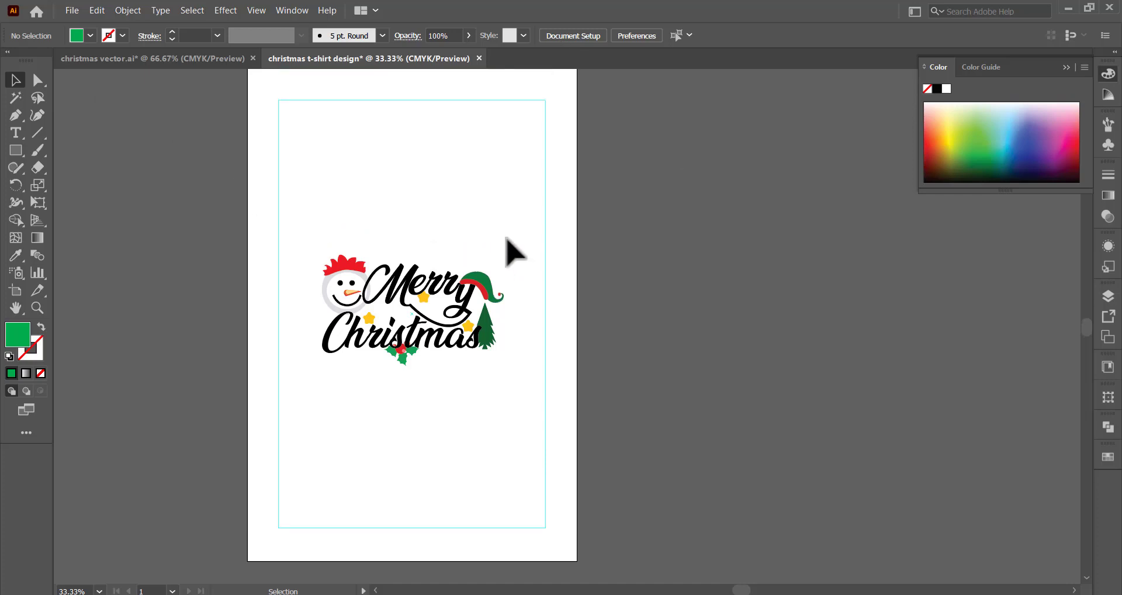
{"action": "scroll", "coordinate": [509, 239], "scroll_direction": "up", "scroll_amount": 1}
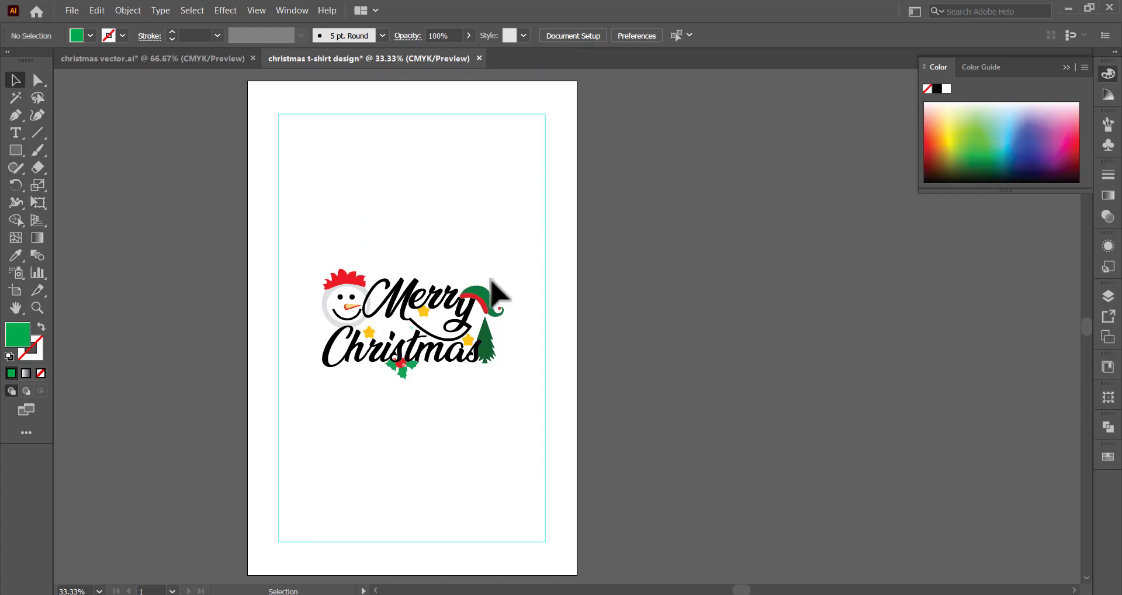
{"action": "left_click_drag", "start_coordinate": [412, 299], "coordinate": [689, 257]}
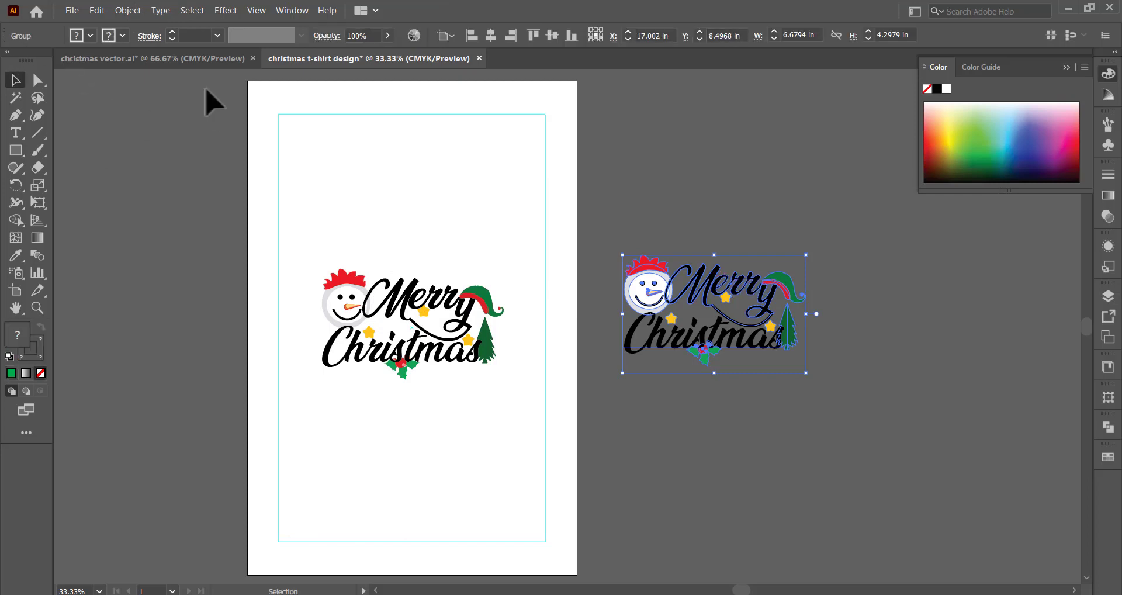
Step: Draw a large black rectangle over the copied design
{"action": "left_click", "coordinate": [16, 150]}
{"action": "left_click_drag", "start_coordinate": [598, 240], "coordinate": [864, 583]}
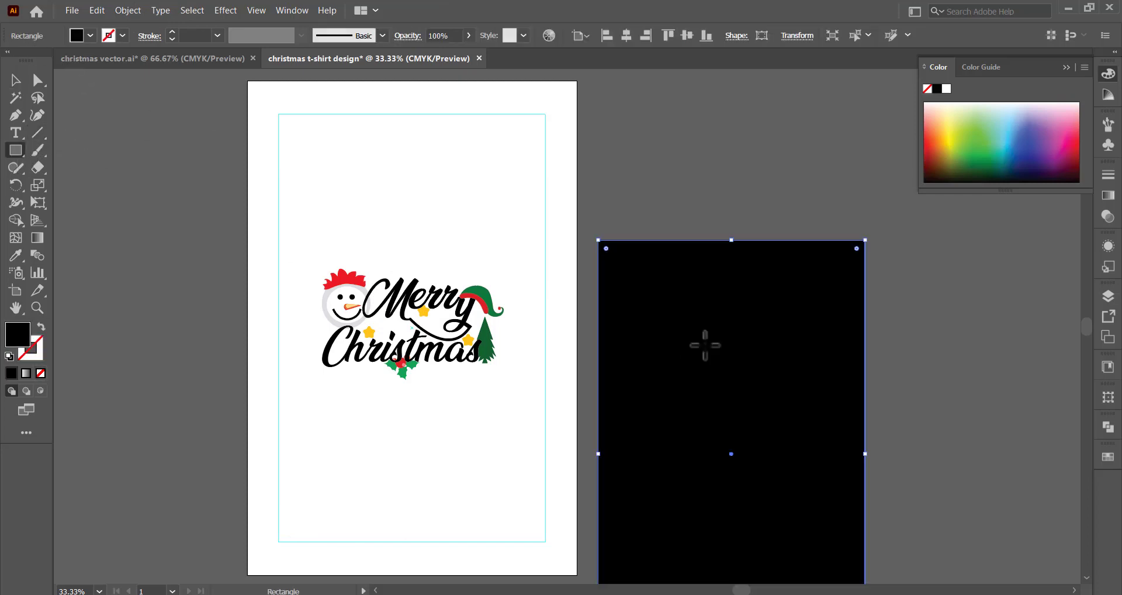
{"action": "left_click", "coordinate": [929, 332]}
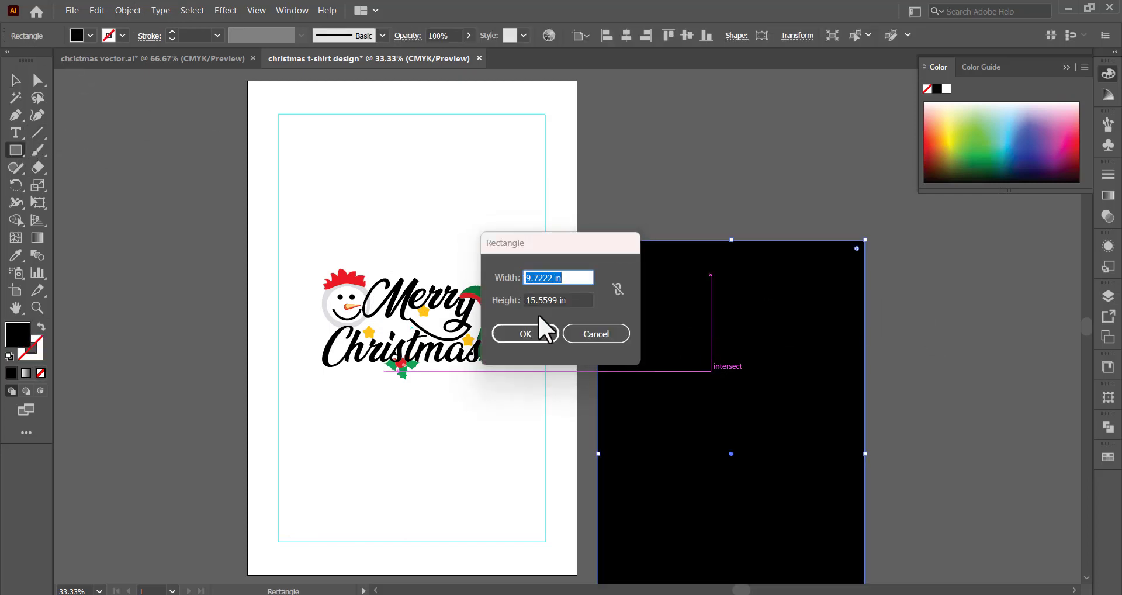
{"action": "left_click", "coordinate": [595, 334]}
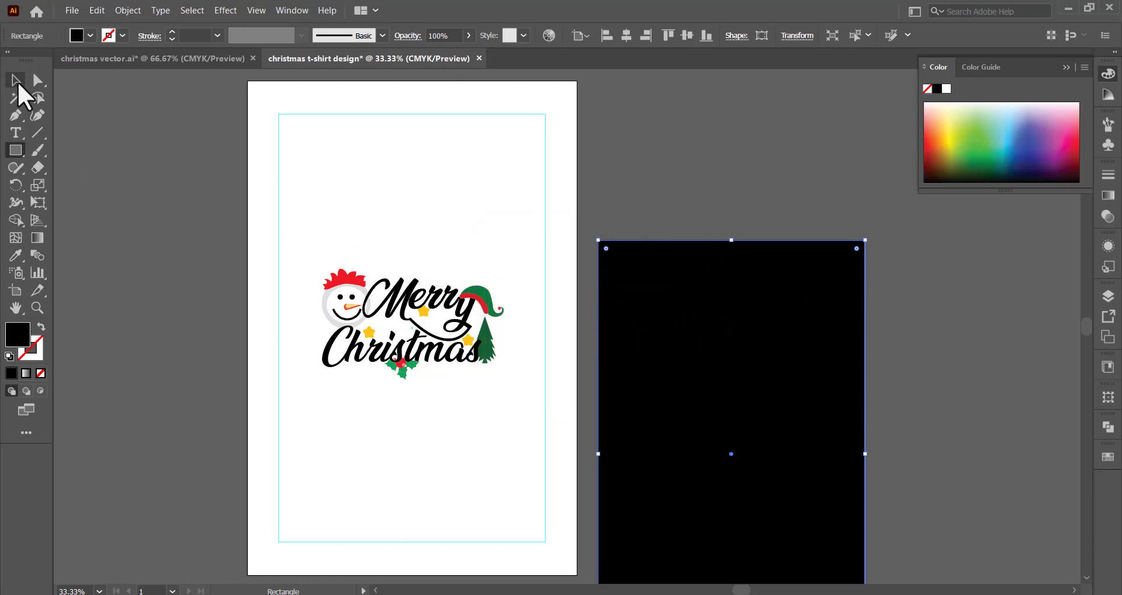
Step: Position the black rectangle beside the artboard and send it behind the copied artwork
{"action": "left_click", "coordinate": [16, 80]}
{"action": "left_click_drag", "start_coordinate": [657, 257], "coordinate": [675, 313]}
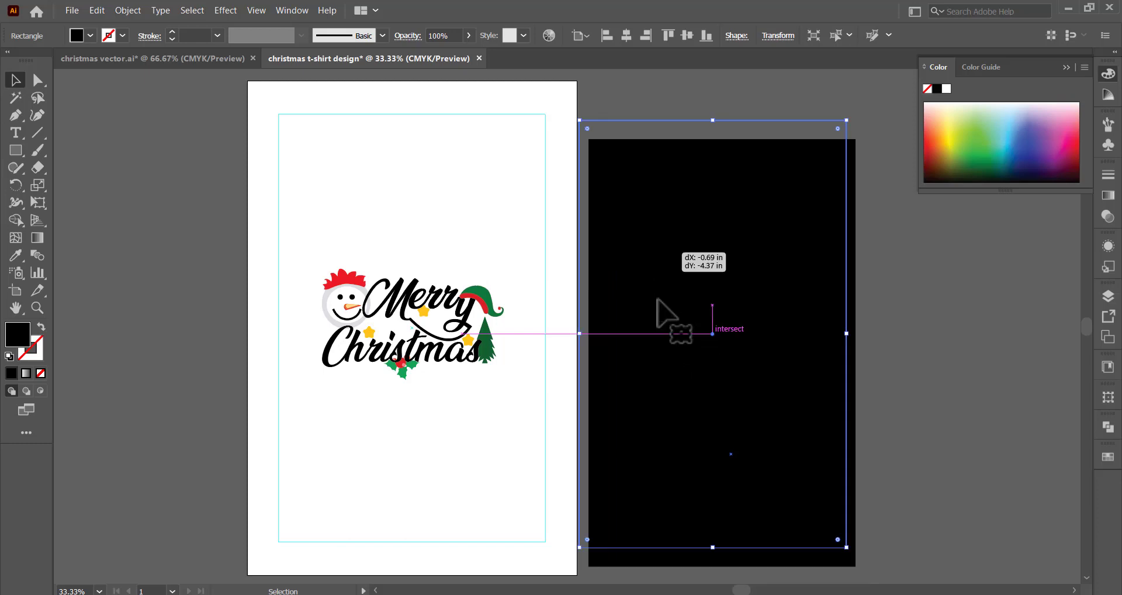
{"action": "right_click", "coordinate": [675, 313]}
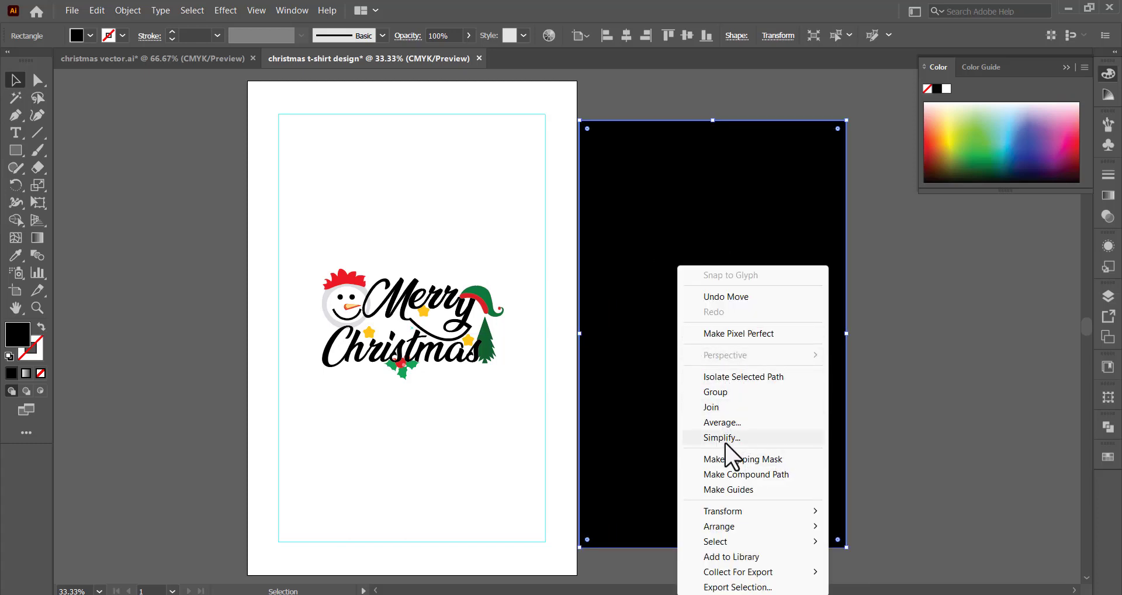
{"action": "mouse_move", "coordinate": [720, 526]}
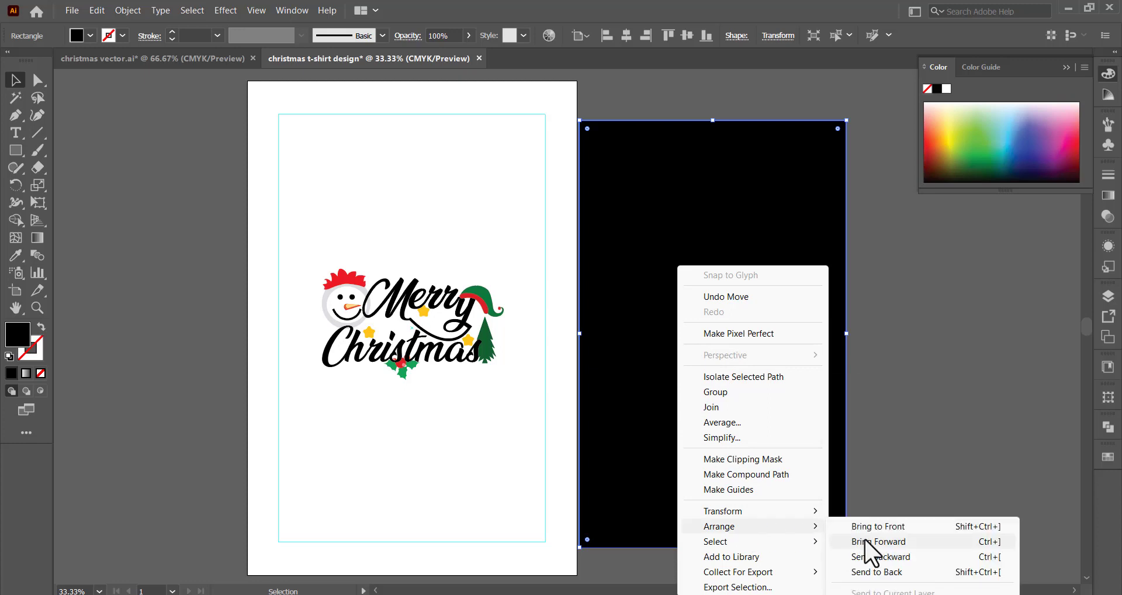
{"action": "left_click", "coordinate": [879, 572]}
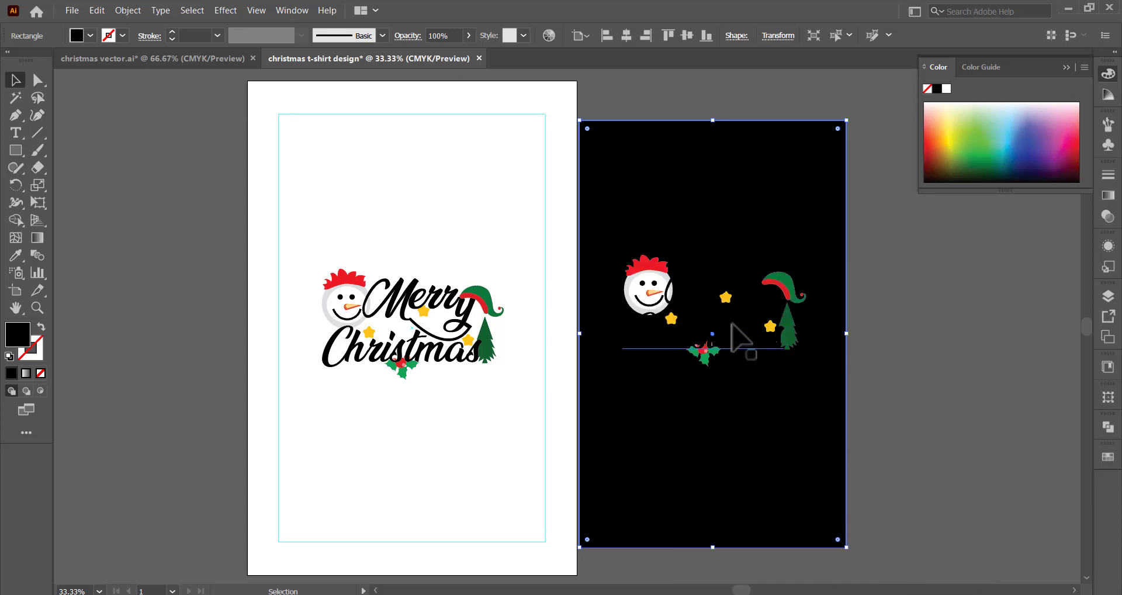
{"action": "left_click", "coordinate": [730, 323]}
{"action": "right_click", "coordinate": [708, 285]}
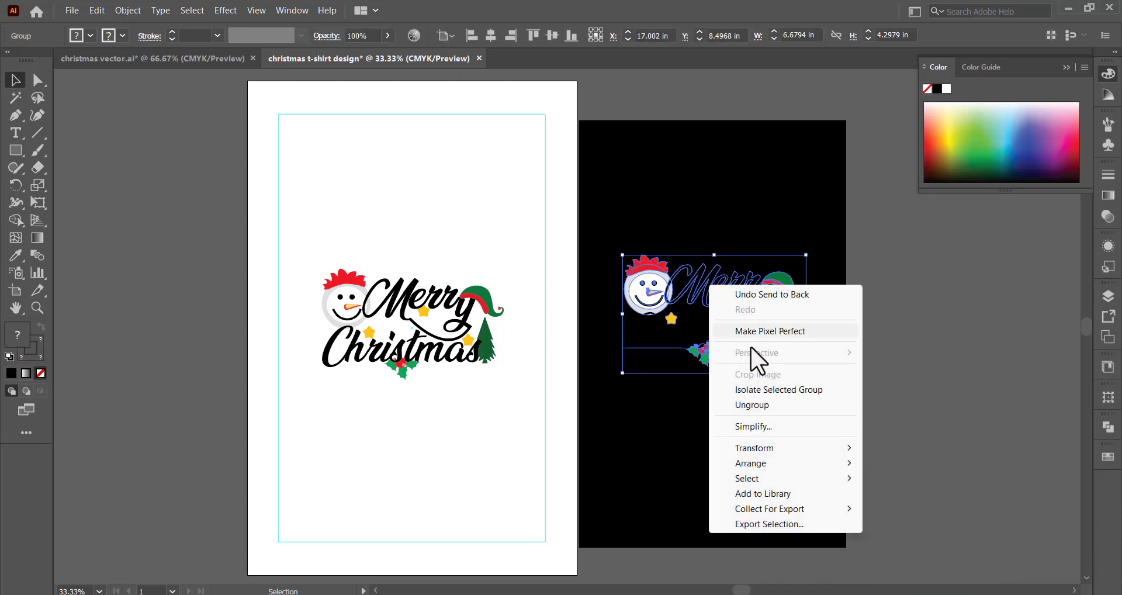
{"action": "left_click", "coordinate": [695, 275]}
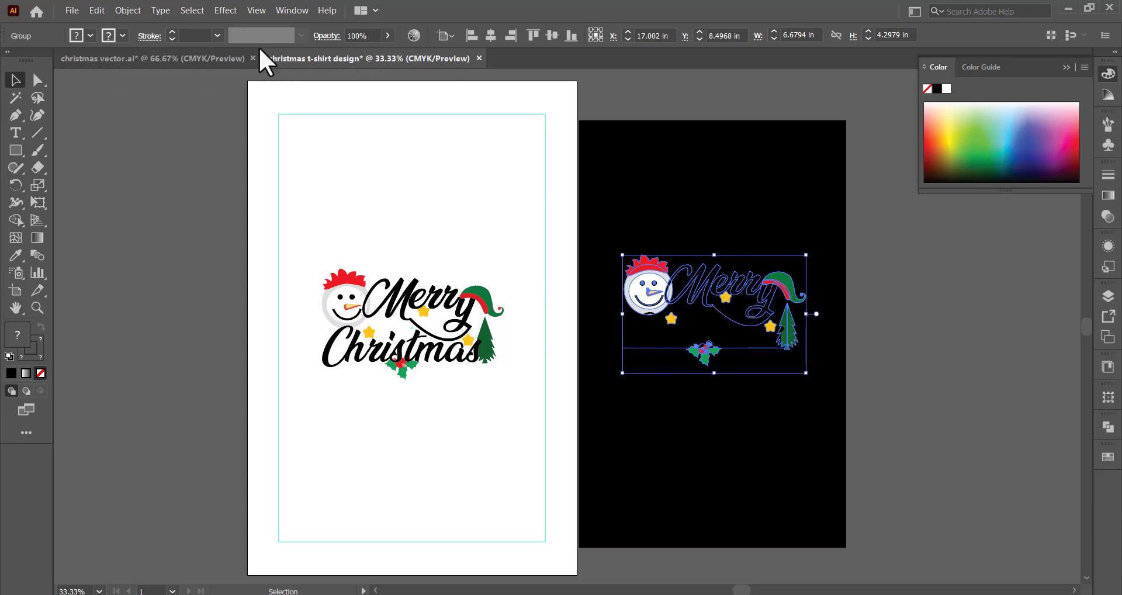
{"action": "right_click", "coordinate": [671, 280]}
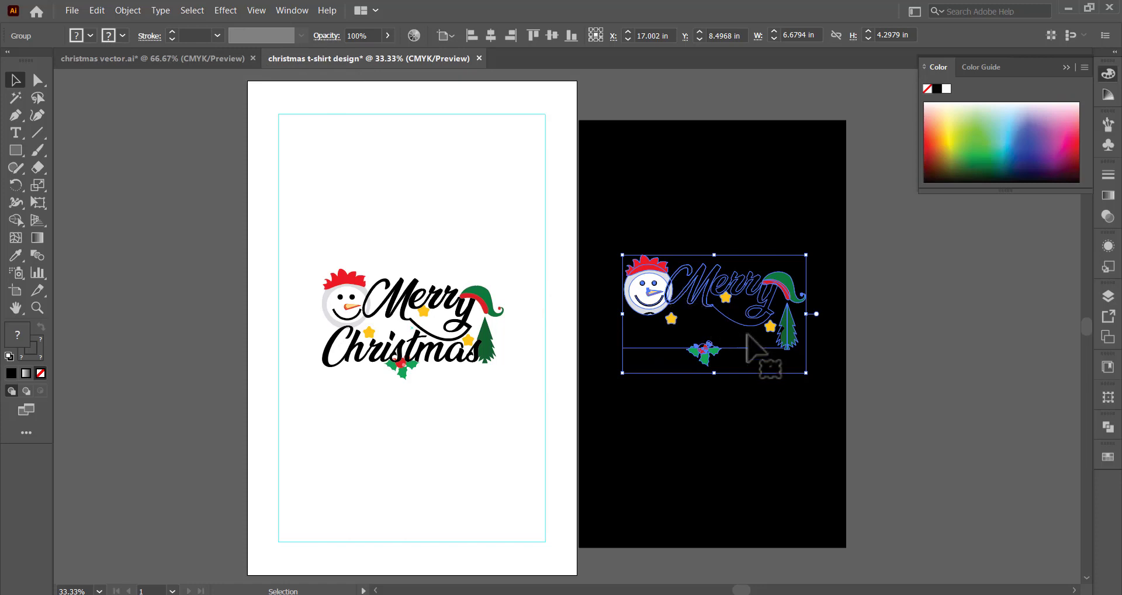
Step: Undo sending the rectangle to the back and move the copied design left of the artboard
{"action": "left_click", "coordinate": [806, 290]}
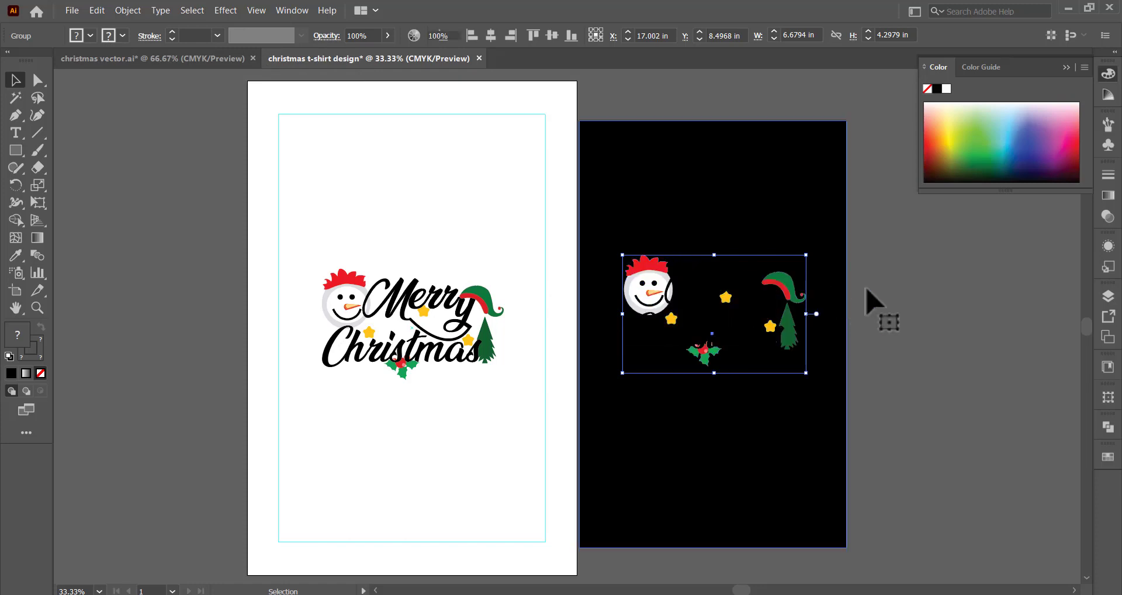
{"action": "left_click", "coordinate": [759, 292]}
{"action": "left_click_drag", "start_coordinate": [664, 335], "coordinate": [474, 429]}
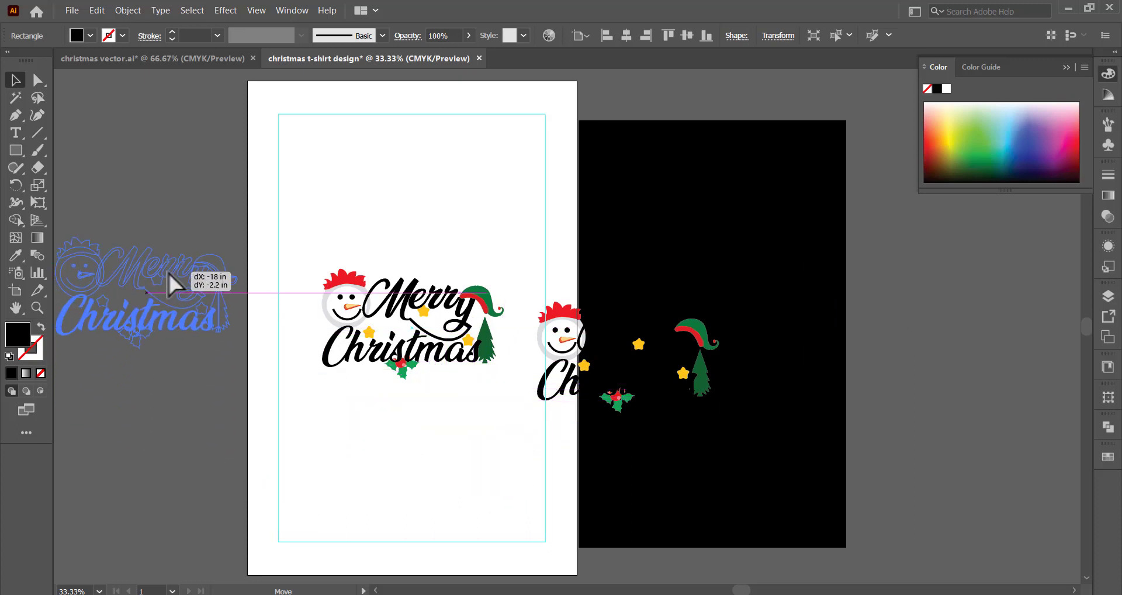
{"action": "mouse_move", "coordinate": [474, 430]}
{"action": "left_mouse_down"}
{"action": "mouse_move", "coordinate": [174, 268]}
{"action": "mouse_move", "coordinate": [191, 267]}
{"action": "left_mouse_up"}
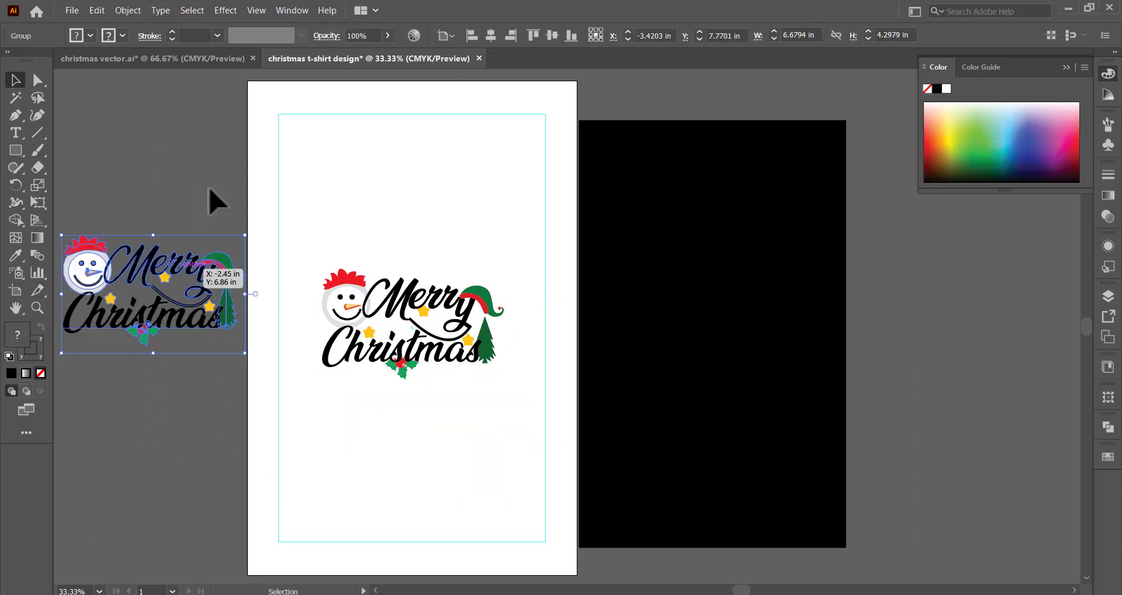
Step: Ungroup the moved design and fill its Merry lettering with the red swatch
{"action": "right_click", "coordinate": [152, 249]}
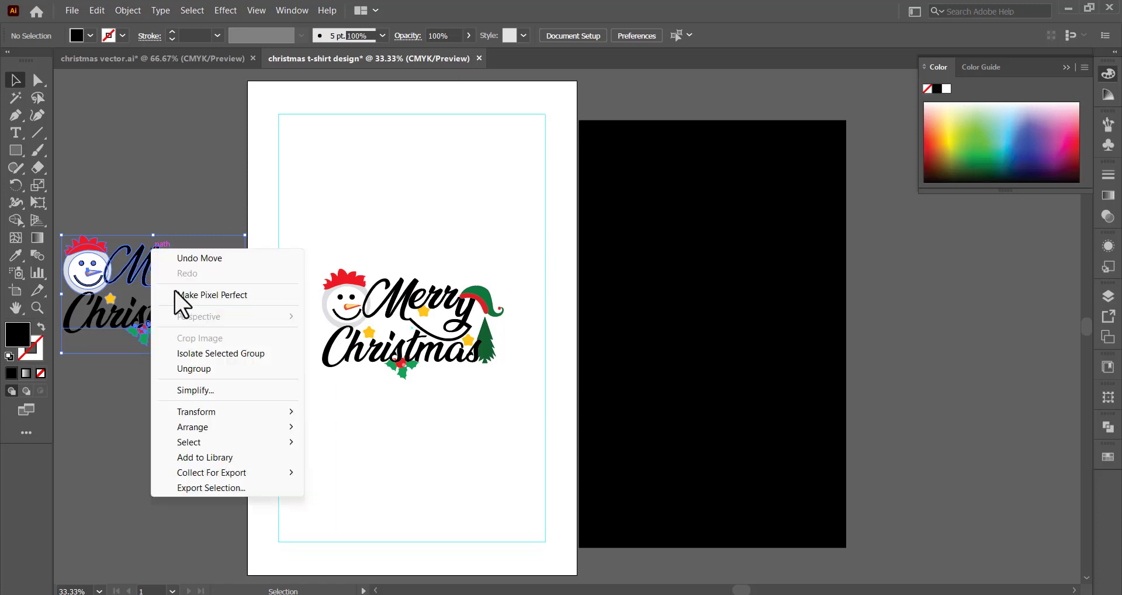
{"action": "left_click", "coordinate": [204, 369]}
{"action": "left_click", "coordinate": [191, 193]}
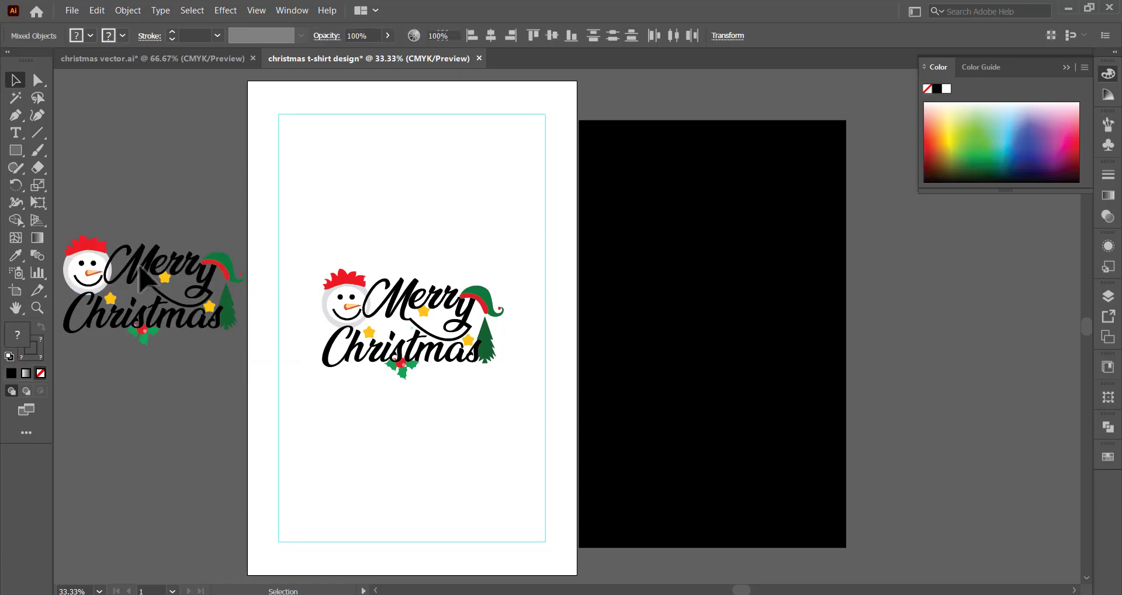
{"action": "left_click", "coordinate": [140, 266]}
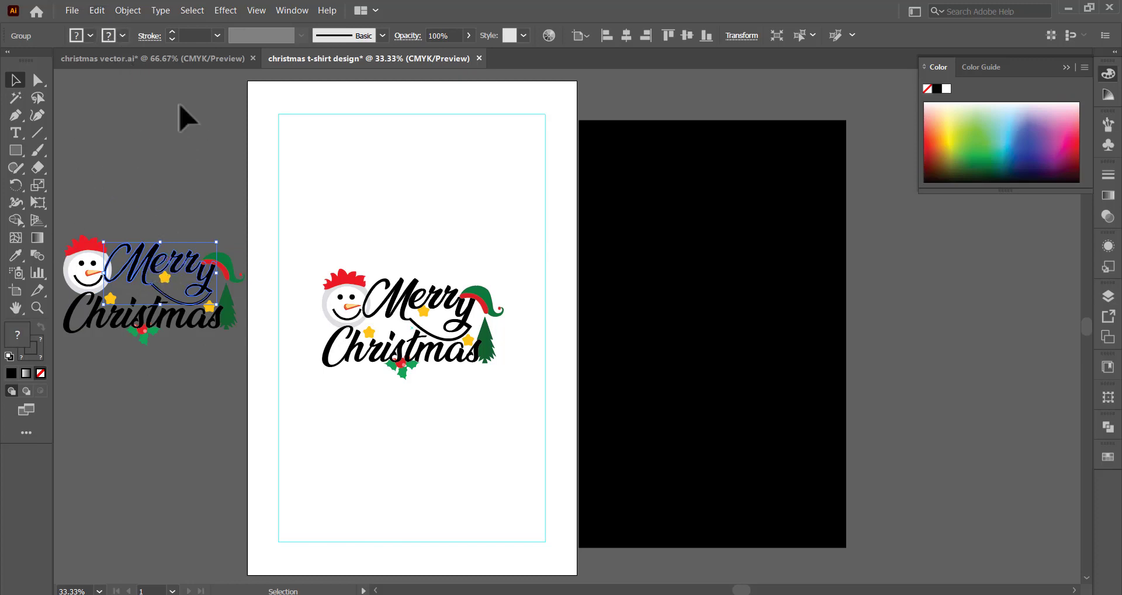
{"action": "left_click", "coordinate": [91, 36]}
{"action": "left_click", "coordinate": [51, 61]}
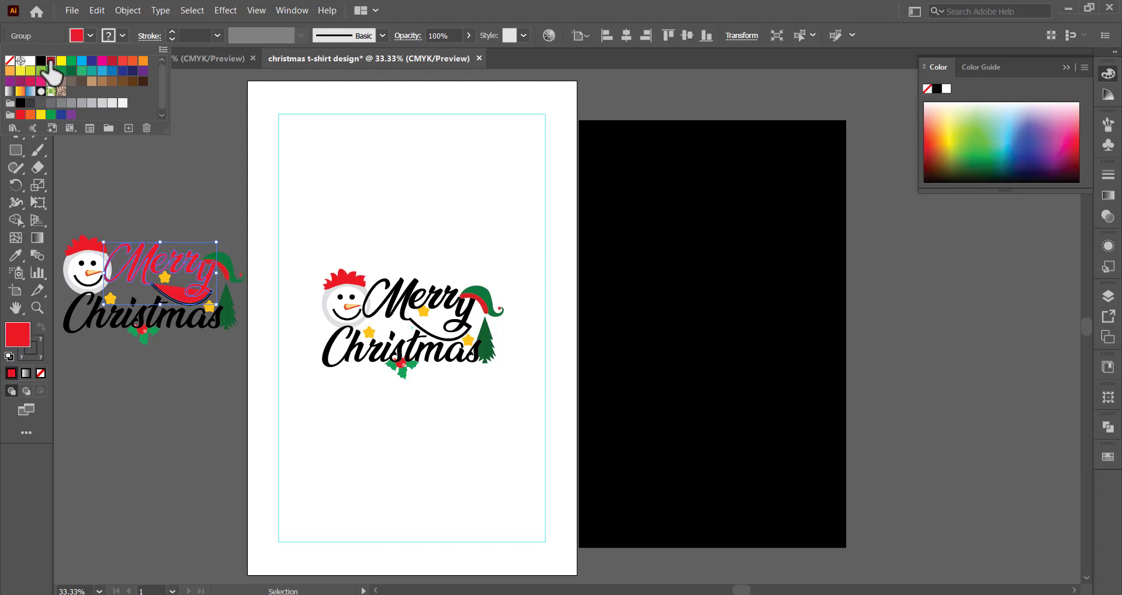
{"action": "left_click", "coordinate": [120, 327]}
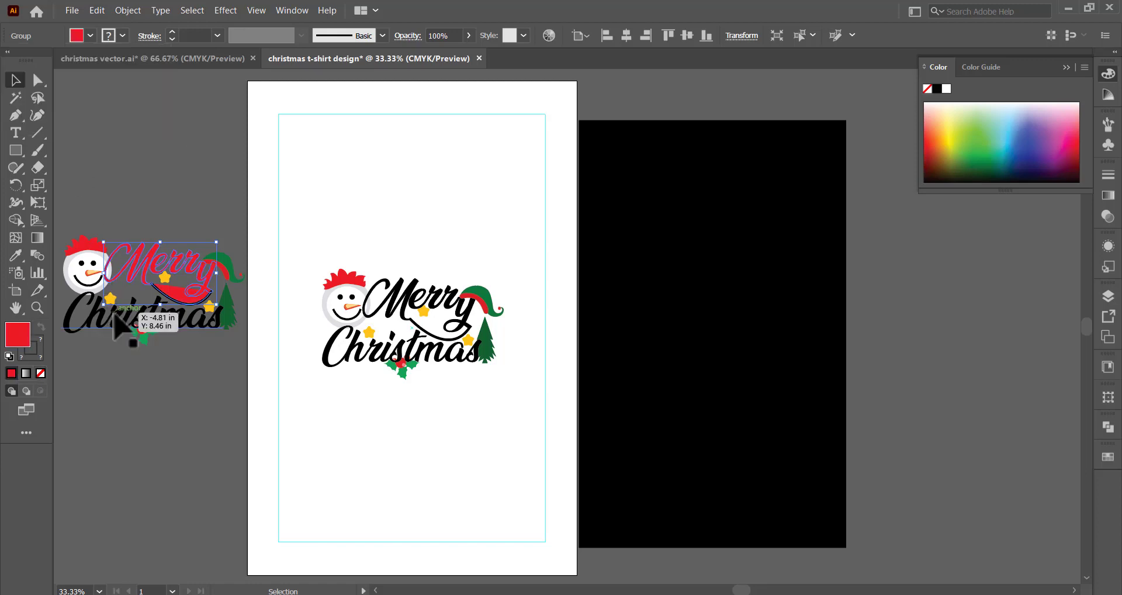
Step: Fill the Christmas lettering red and regroup the whole design into one group
{"action": "left_click", "coordinate": [130, 311]}
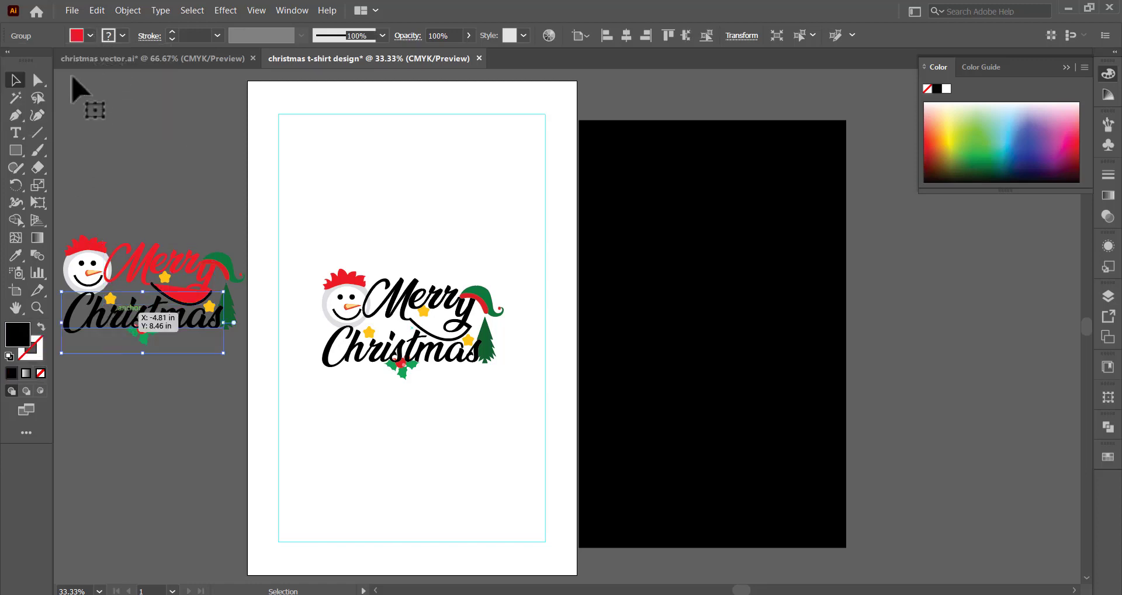
{"action": "left_click", "coordinate": [91, 35]}
{"action": "left_click", "coordinate": [51, 60]}
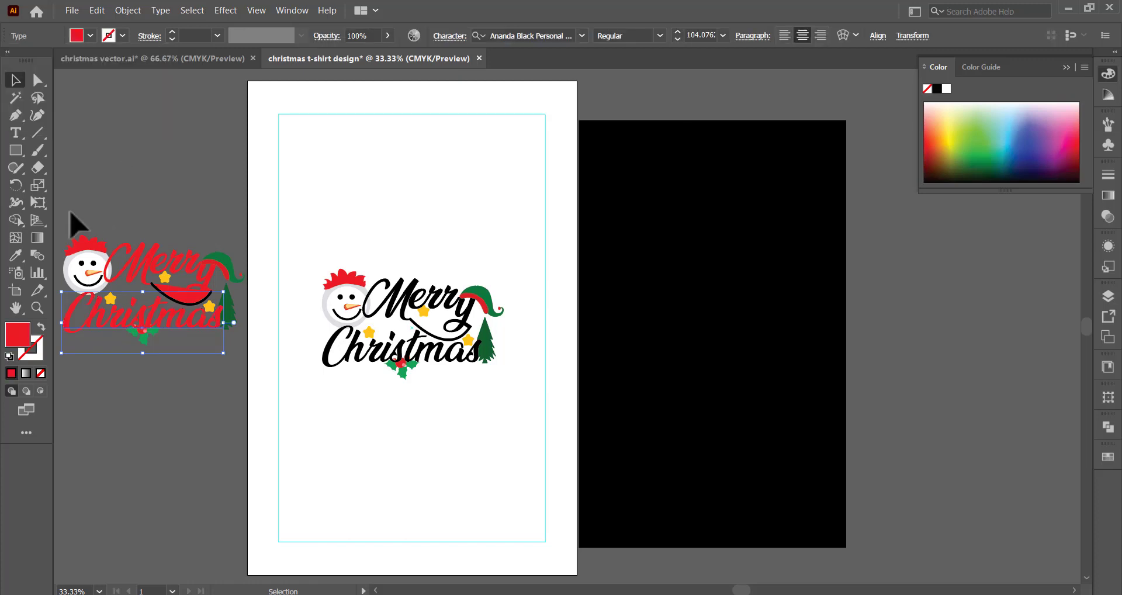
{"action": "left_click", "coordinate": [150, 268], "text": "shift"}
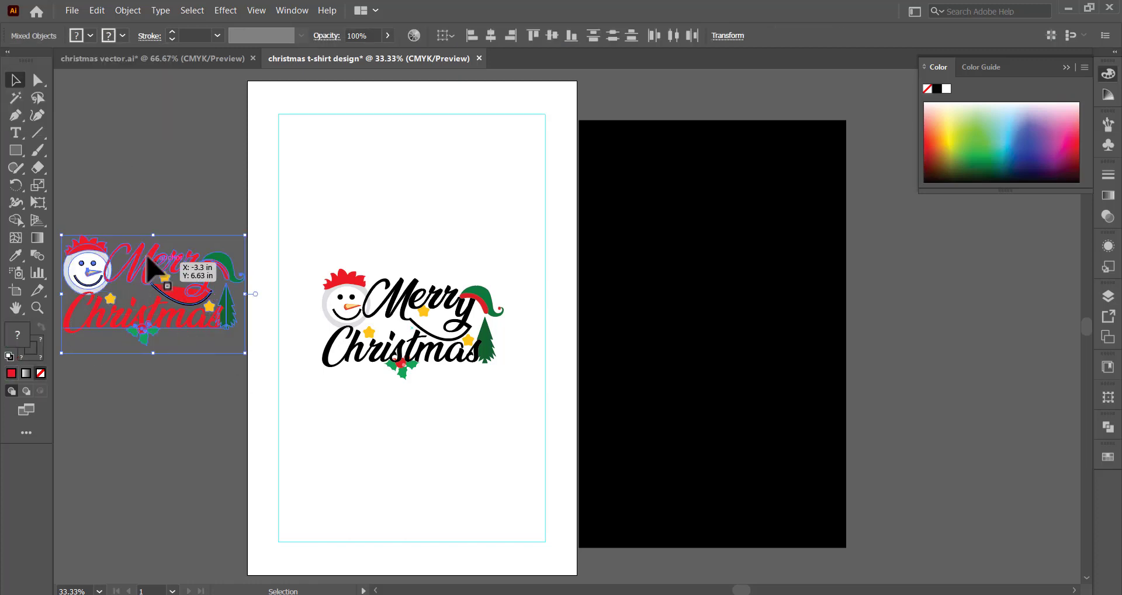
{"action": "right_click", "coordinate": [200, 308]}
{"action": "left_click", "coordinate": [191, 369]}
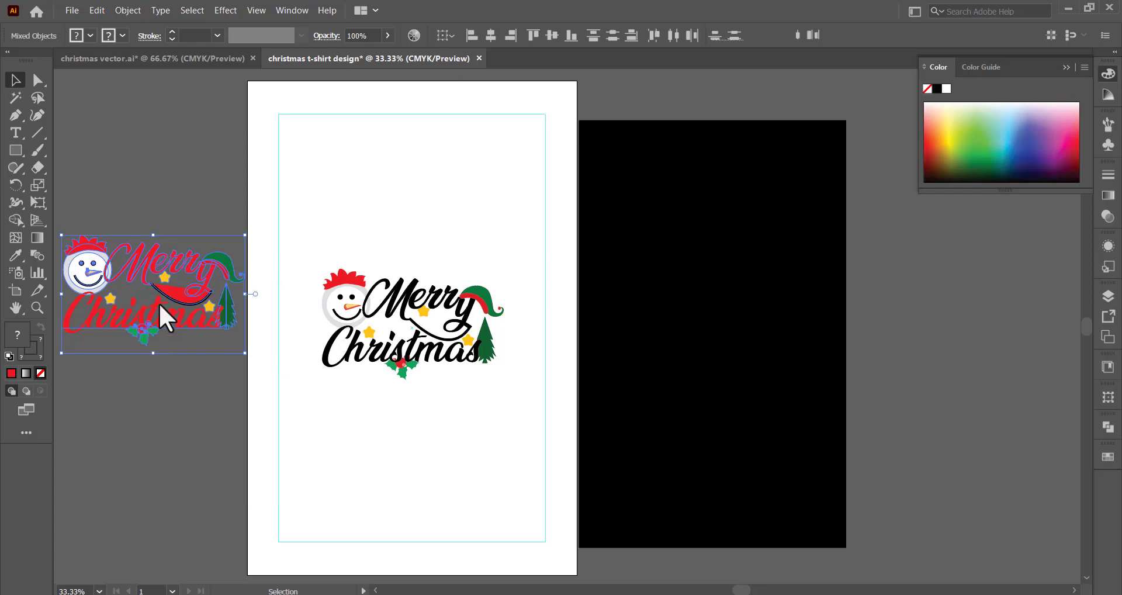
{"action": "left_click", "coordinate": [443, 252]}
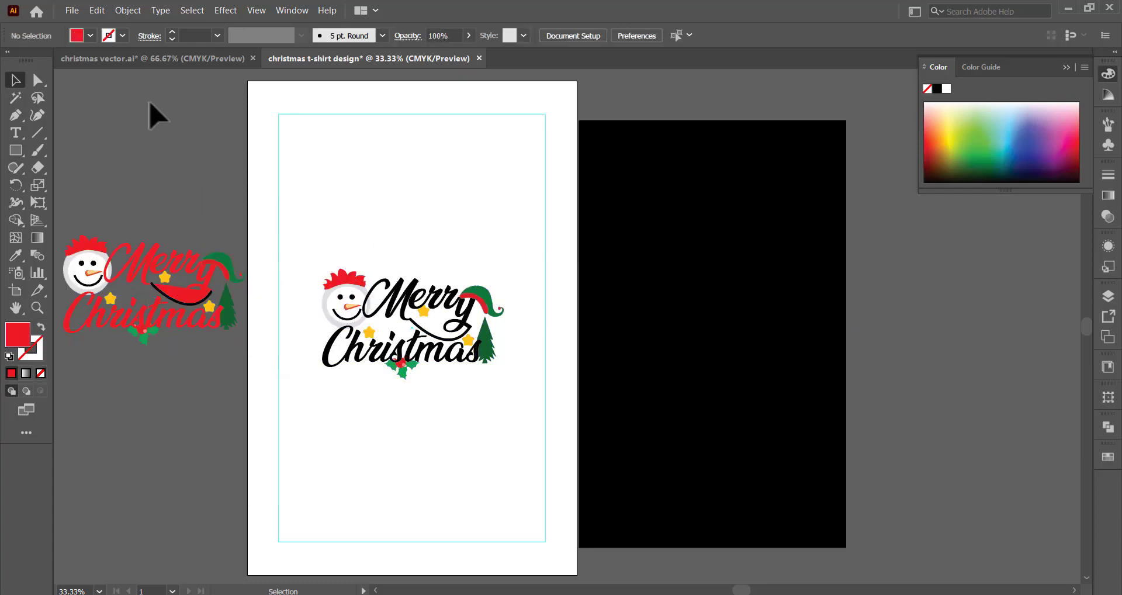
Step: Move the red design onto the black rectangle and ungroup it
{"action": "mouse_move", "coordinate": [143, 257]}
{"action": "left_mouse_down"}
{"action": "mouse_move", "coordinate": [405, 282]}
{"action": "mouse_move", "coordinate": [691, 282]}
{"action": "left_mouse_up"}
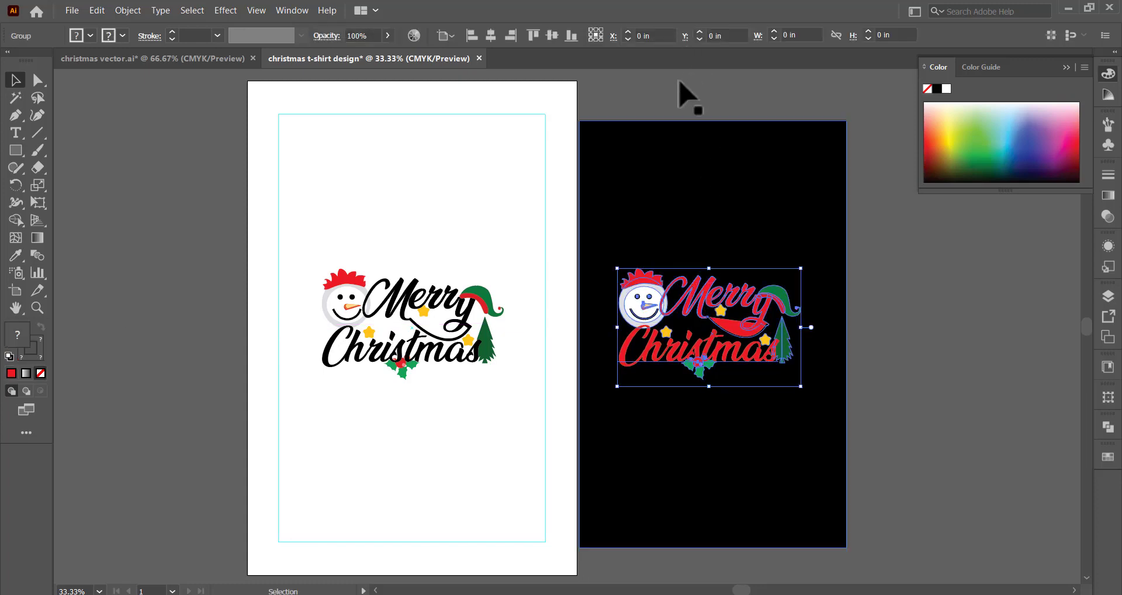
{"action": "left_click", "coordinate": [646, 118]}
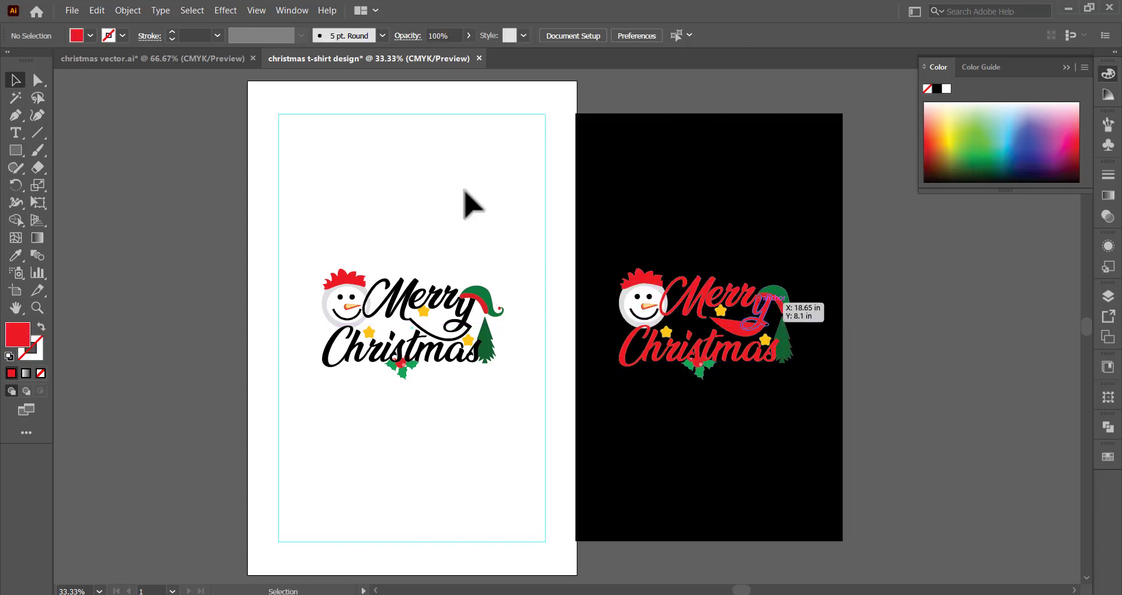
{"action": "left_click", "coordinate": [704, 301]}
{"action": "right_click", "coordinate": [699, 294]}
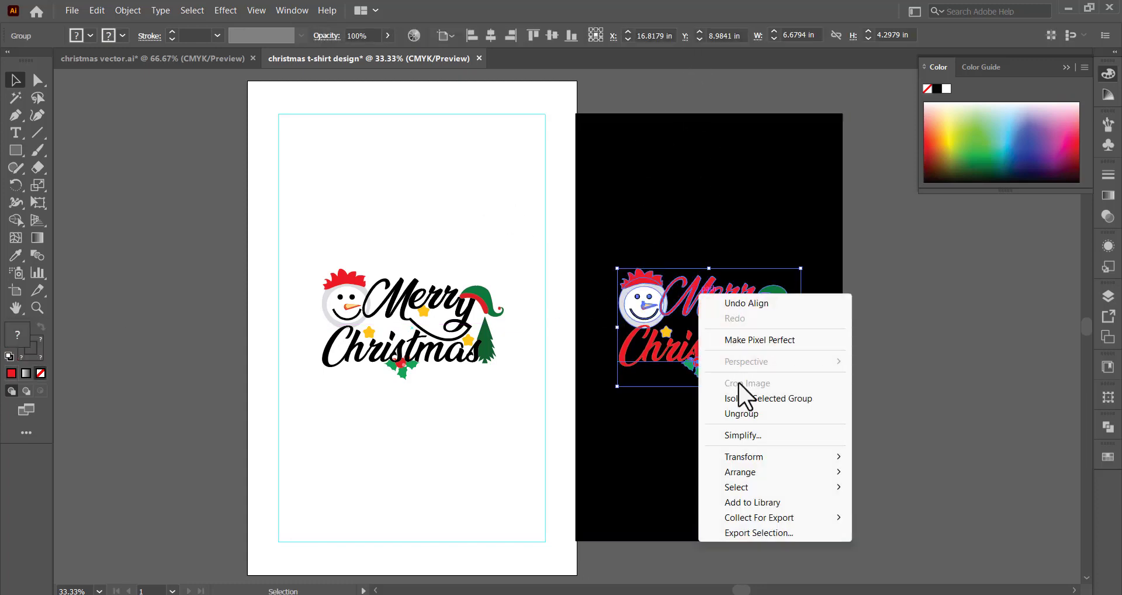
{"action": "left_click", "coordinate": [752, 420]}
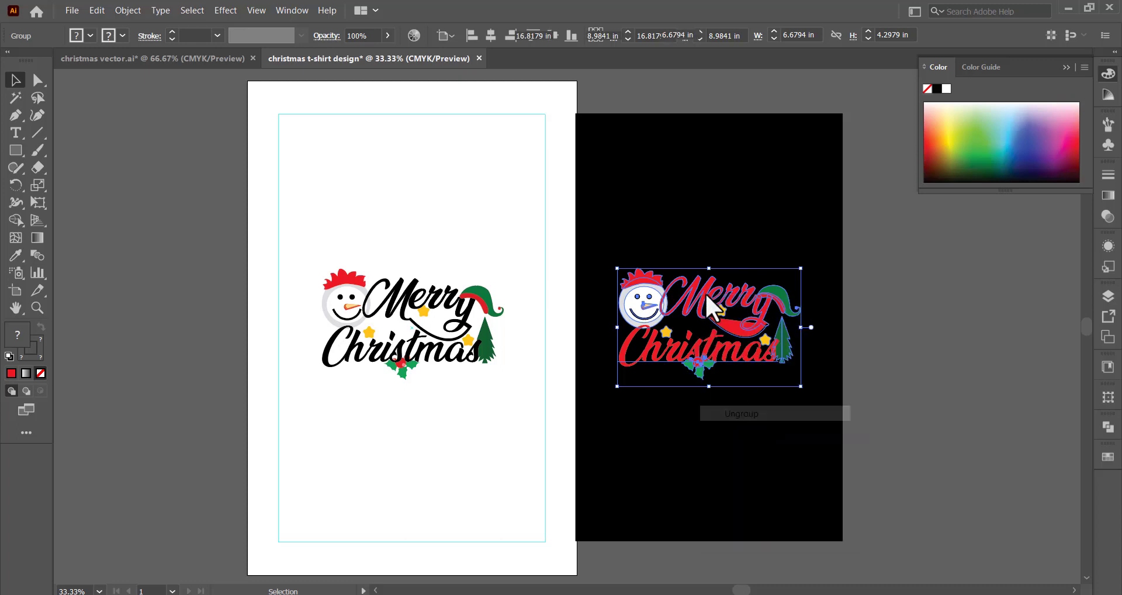
{"action": "left_click", "coordinate": [914, 313]}
Step: Fill the Merry lettering with its swoosh and the Christmas lettering with white
{"action": "left_click", "coordinate": [746, 303]}
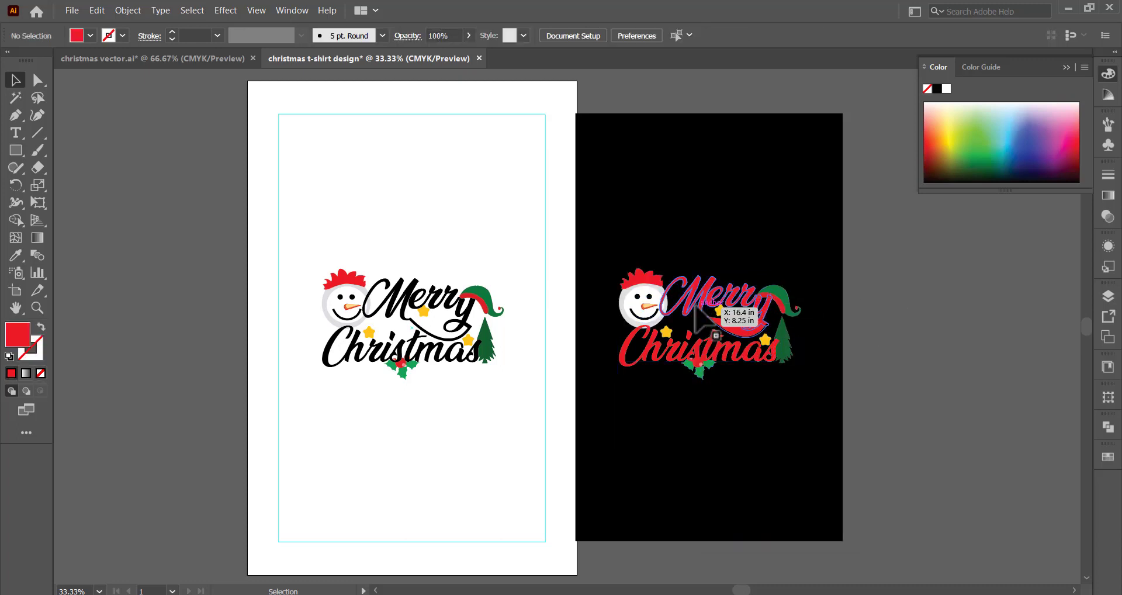
{"action": "left_click", "coordinate": [88, 36]}
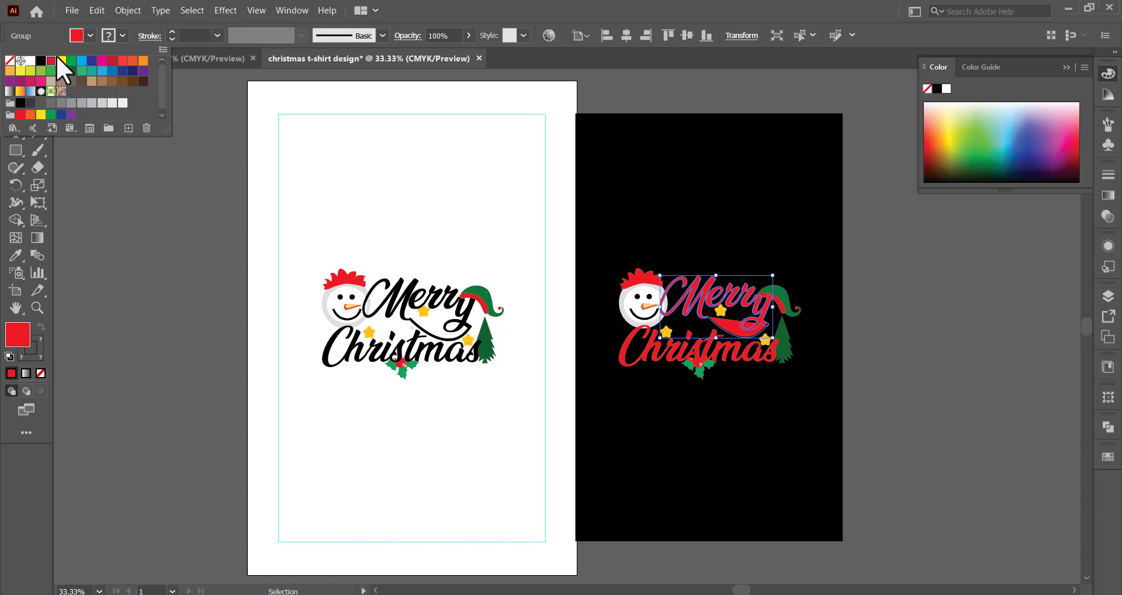
{"action": "left_click", "coordinate": [31, 60]}
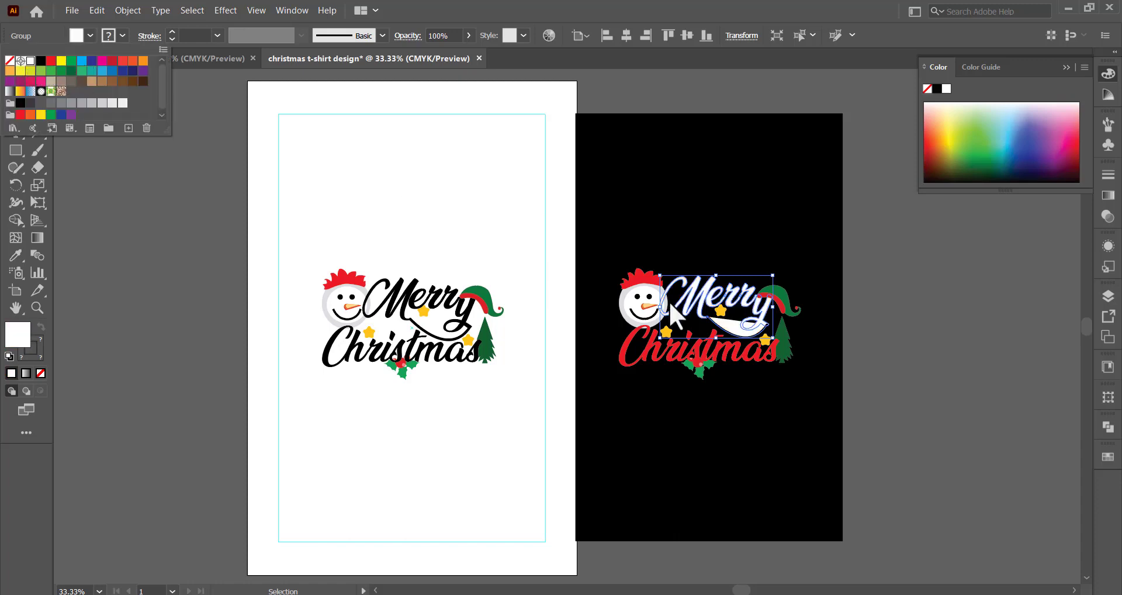
{"action": "left_click", "coordinate": [744, 339]}
{"action": "left_click", "coordinate": [751, 351]}
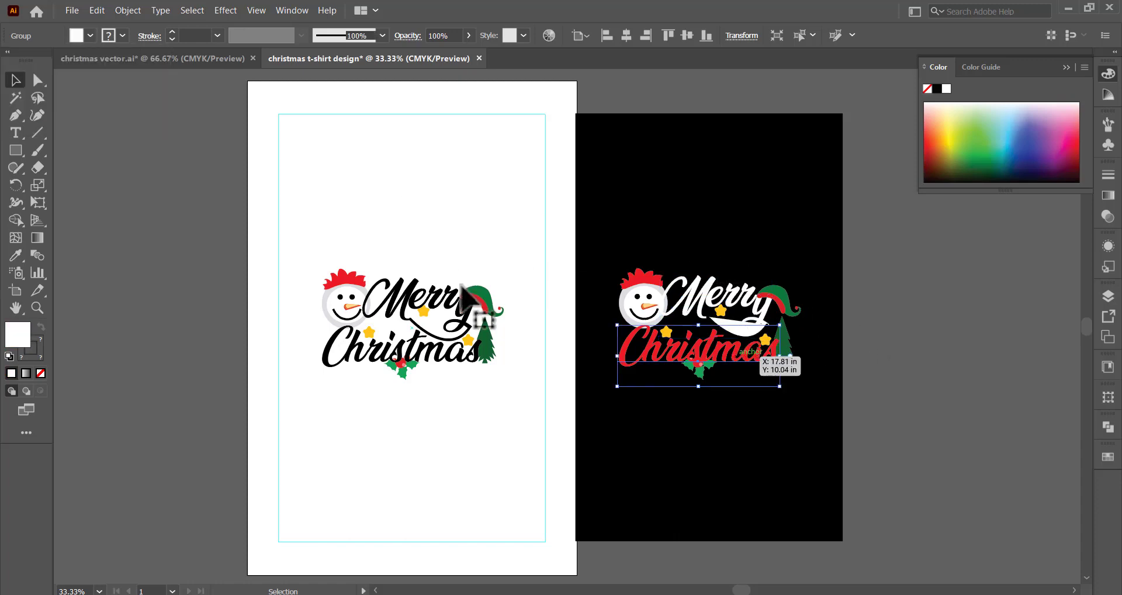
{"action": "left_click_drag", "start_coordinate": [462, 286], "coordinate": [524, 321]}
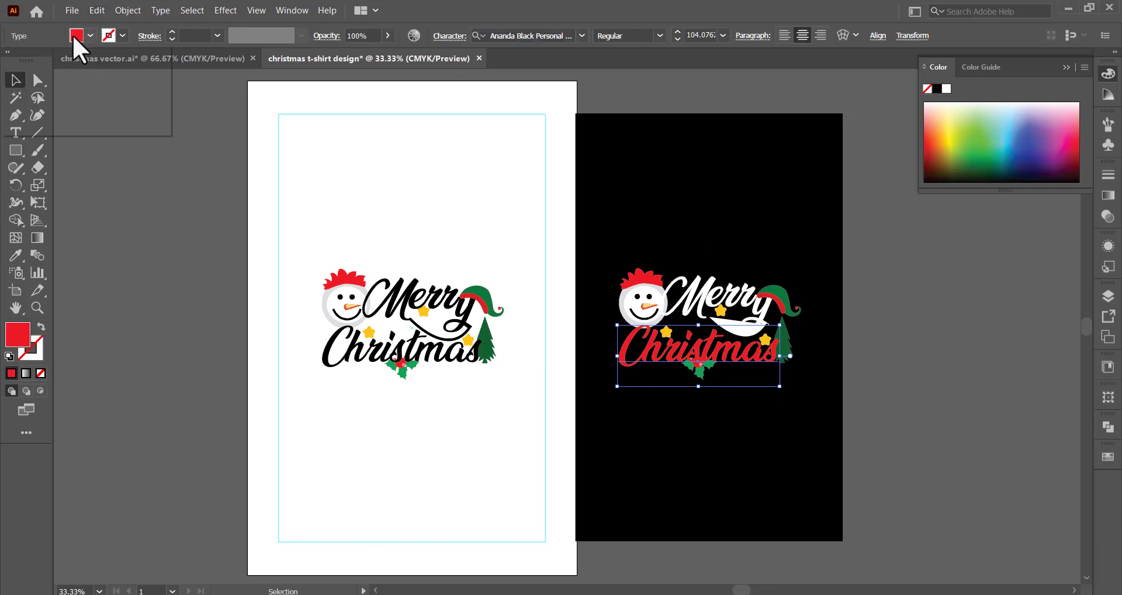
{"action": "left_click", "coordinate": [73, 35]}
{"action": "left_click", "coordinate": [30, 60]}
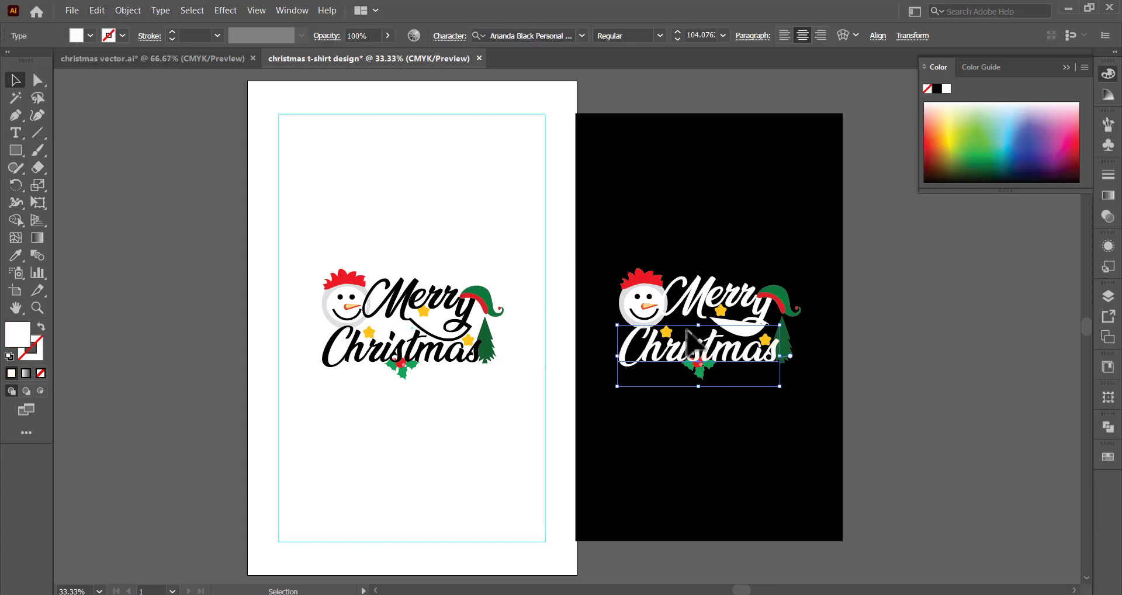
{"action": "left_click", "coordinate": [912, 325]}
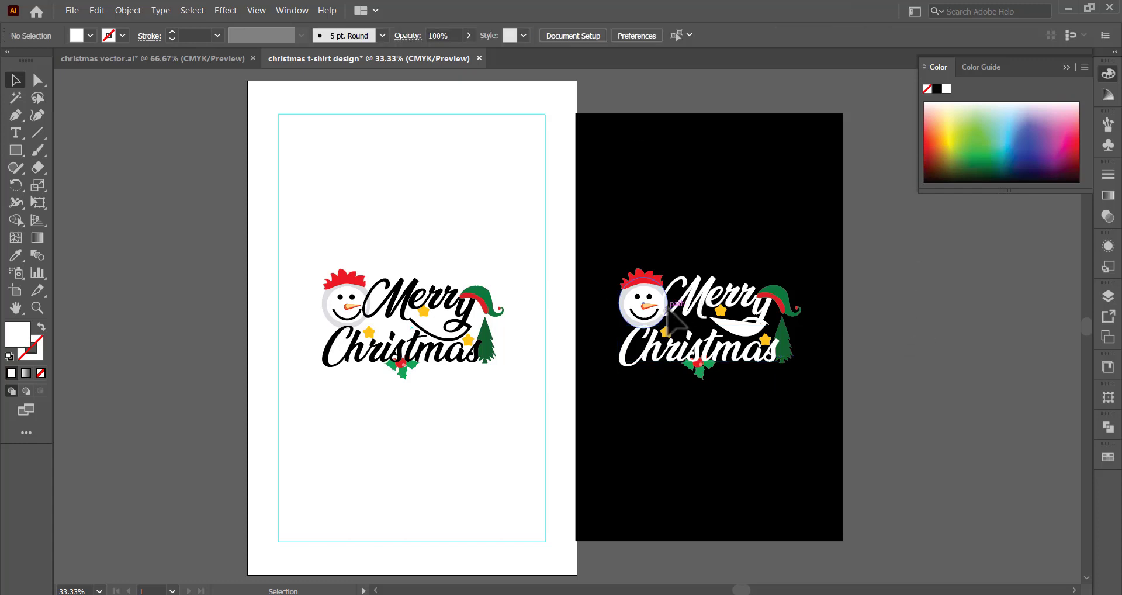